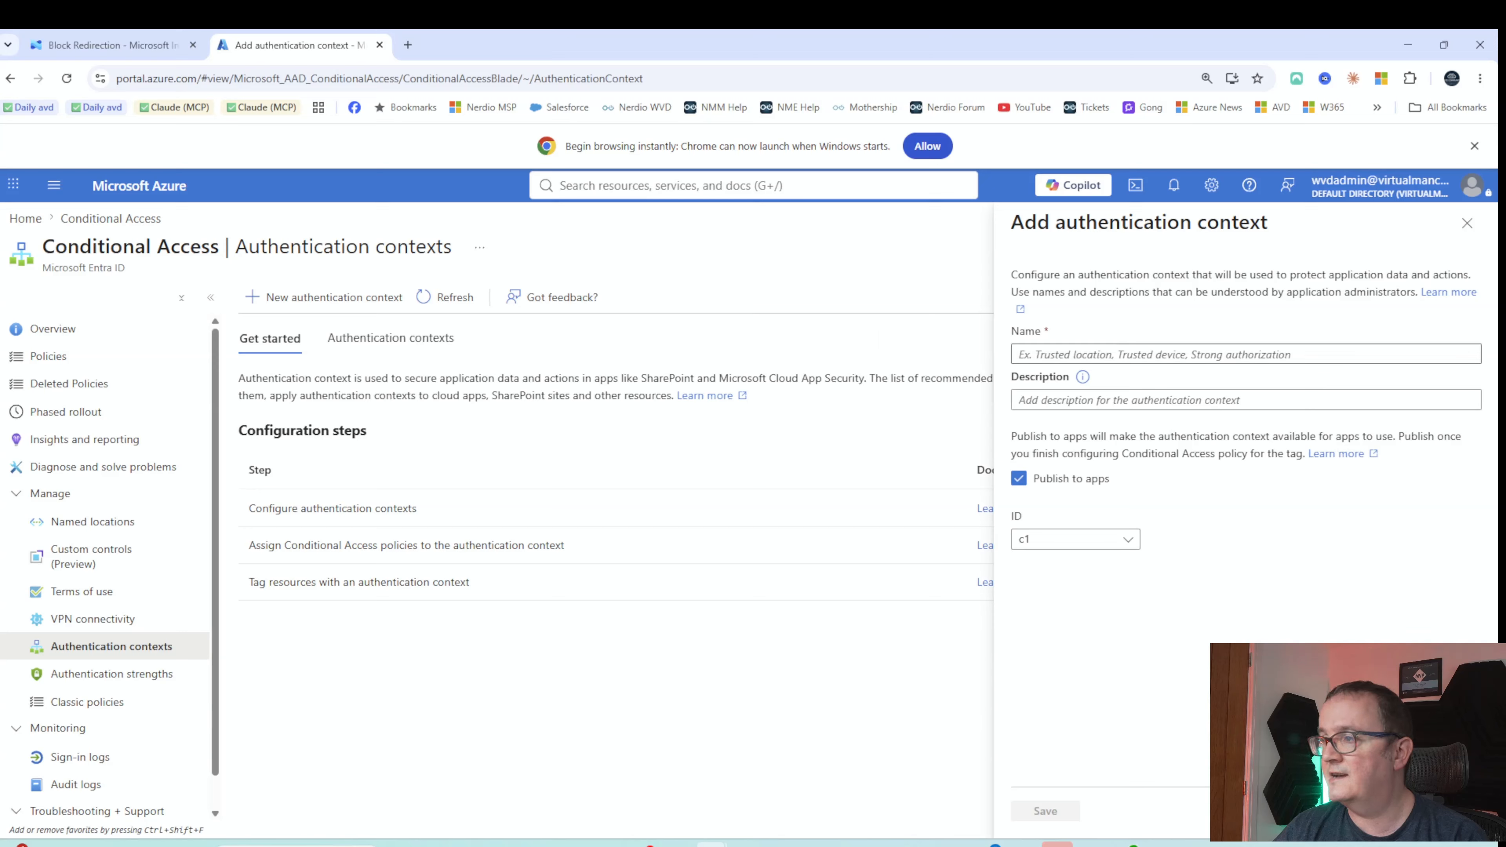
Add the authentication context 'BYOD Policy for Clipboard redirection' with ID c3, published to apps, and save it
left_click(1091, 354)
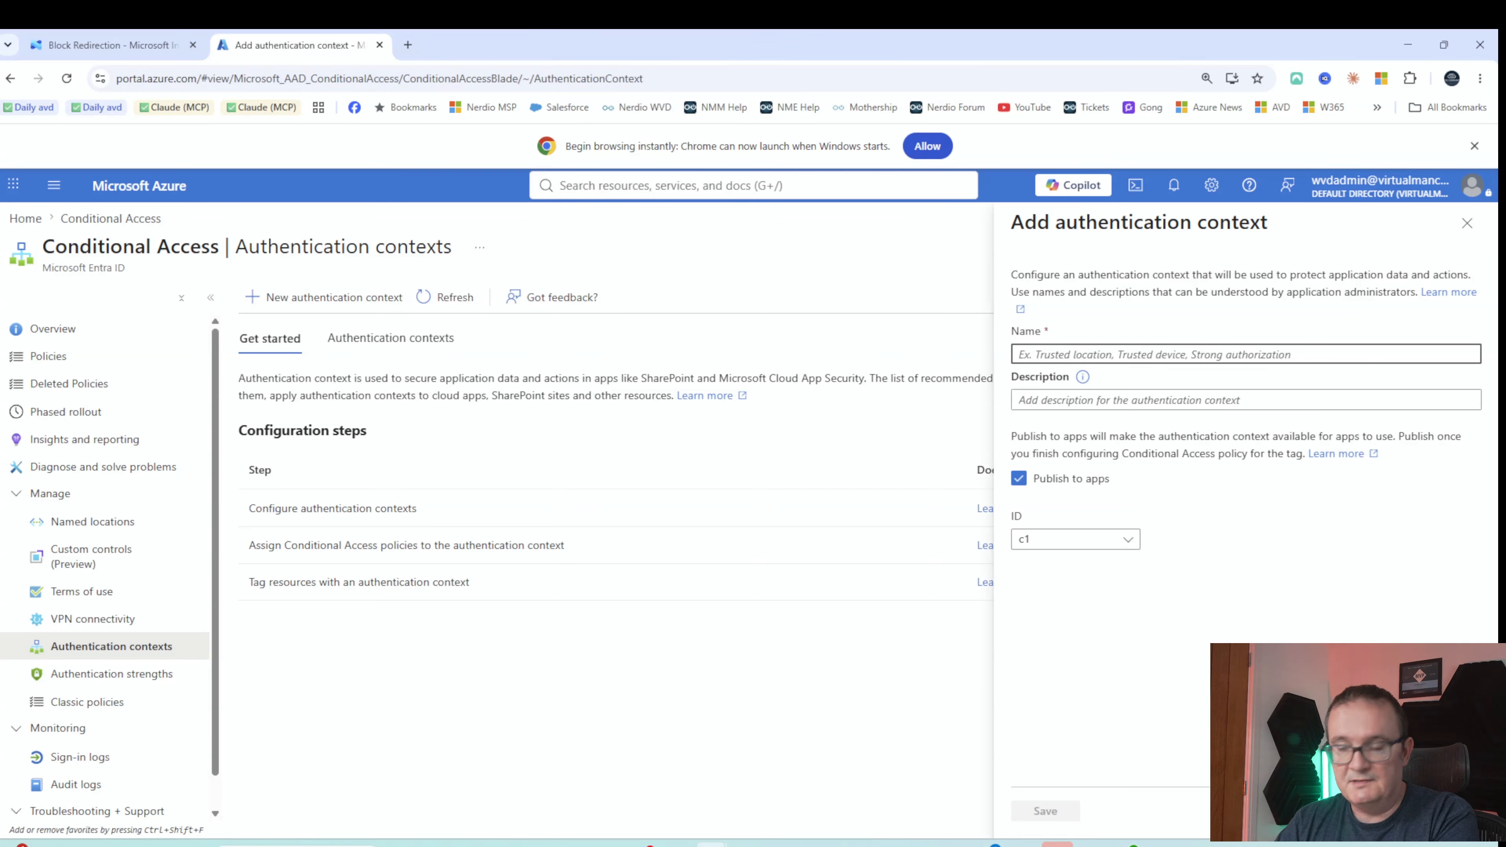
type("BYOD Policy for")
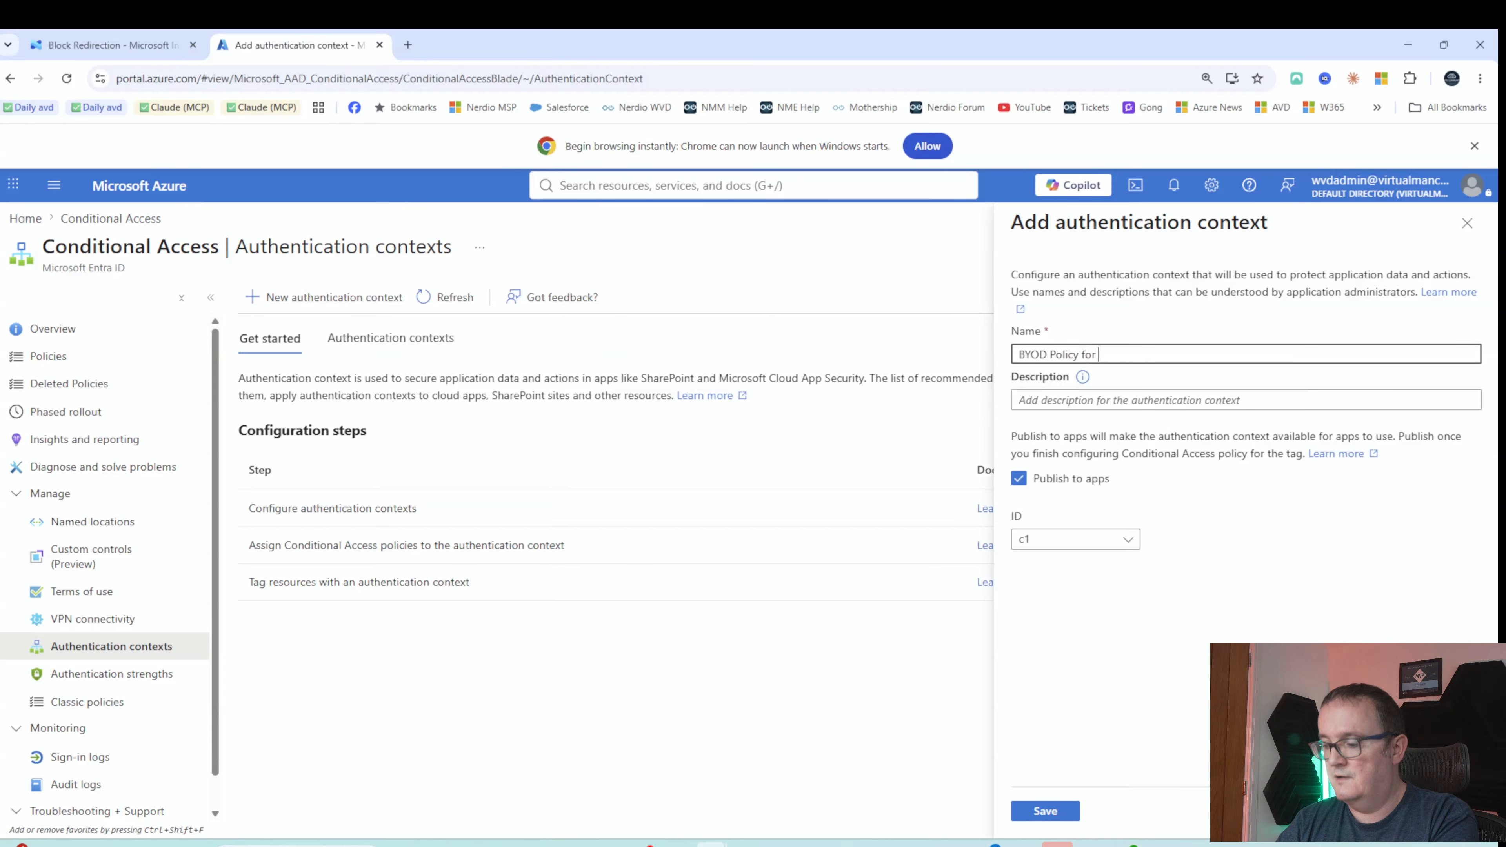
type(" Clipboard redirection")
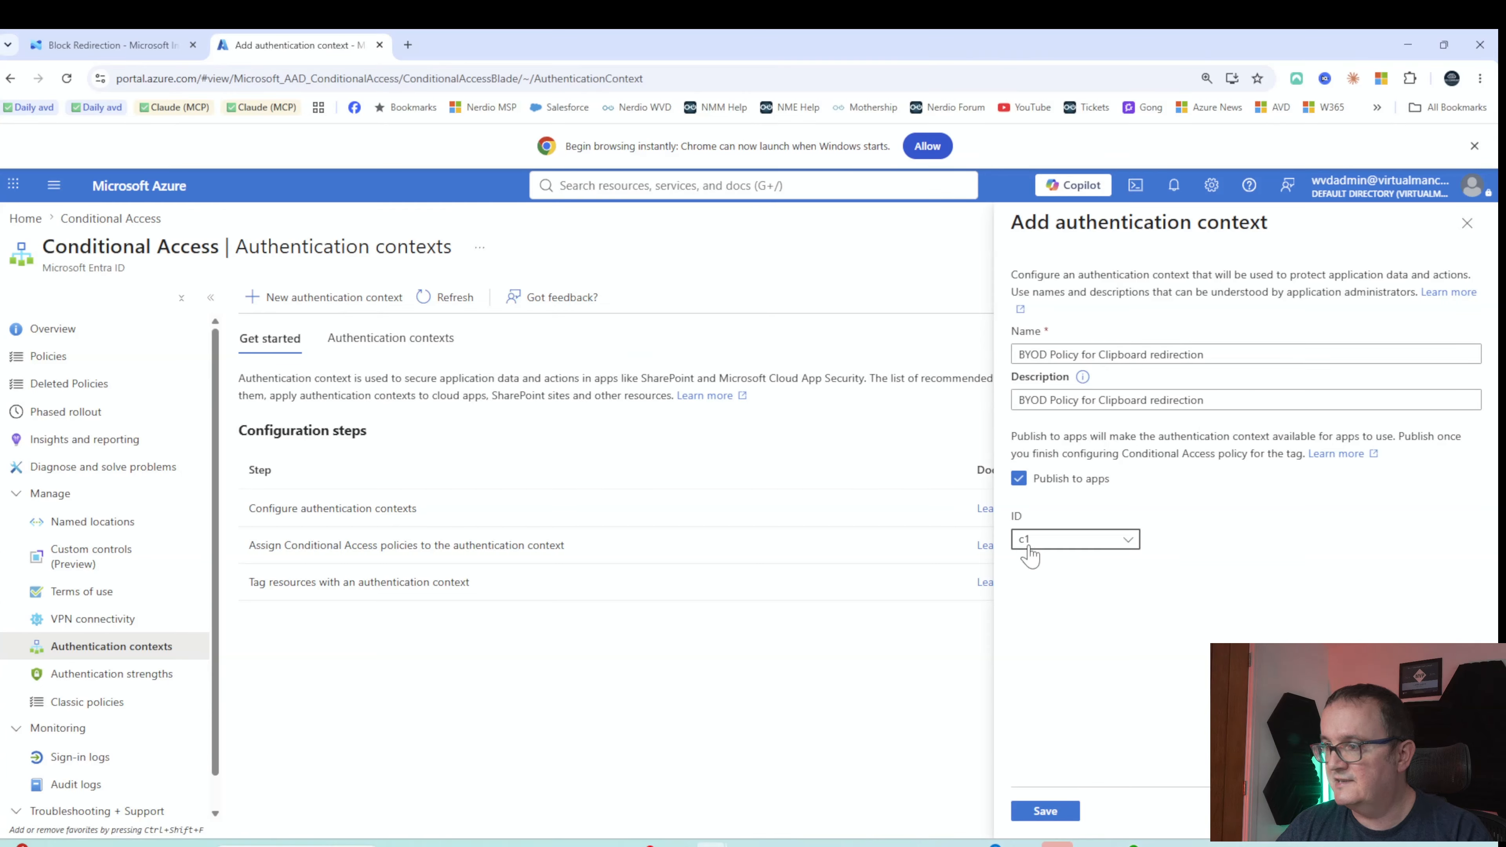
left_click(1029, 541)
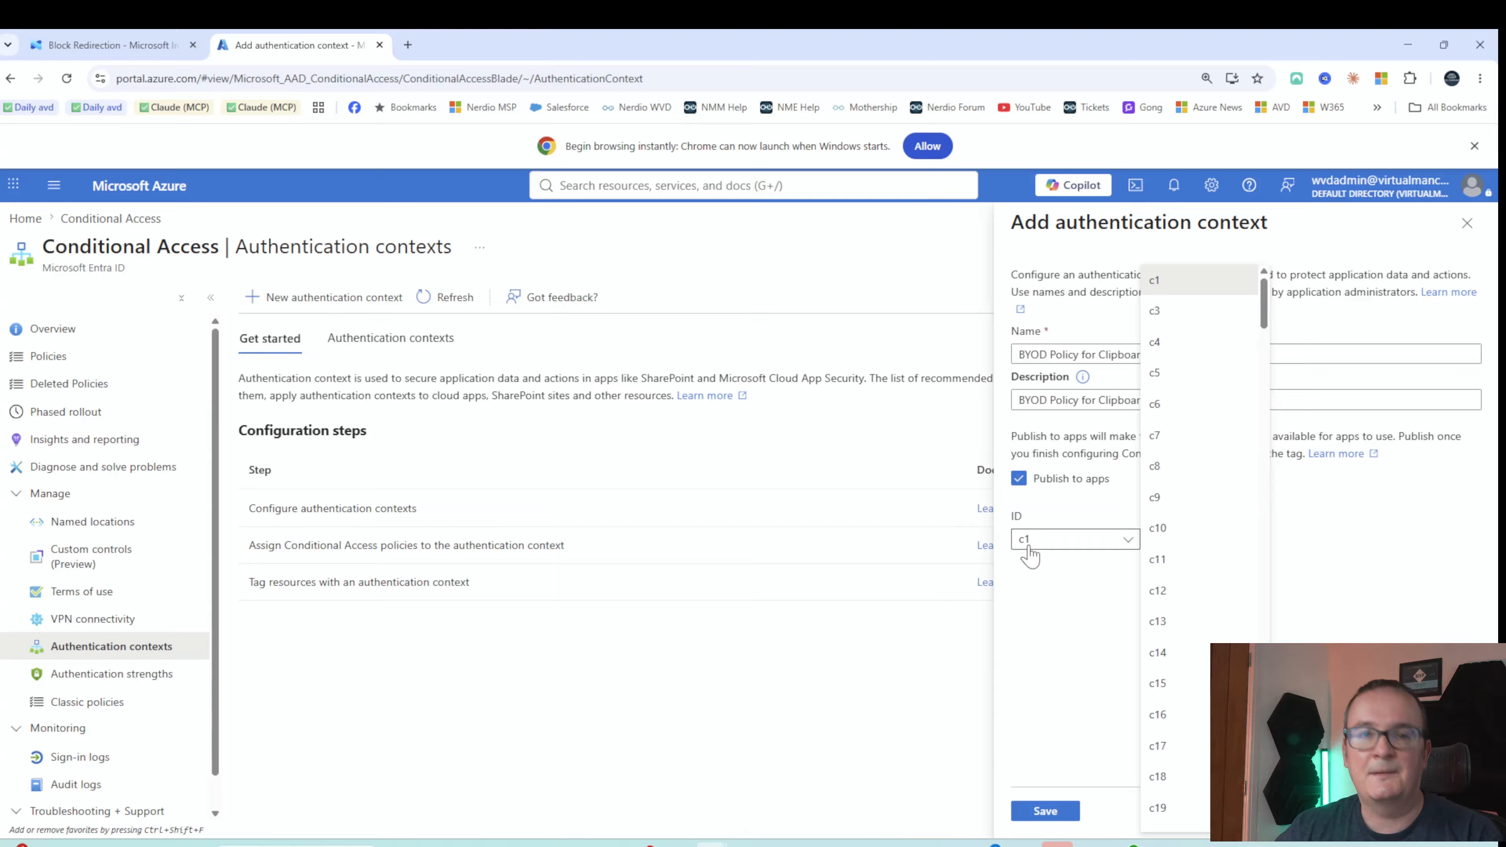
left_click(1163, 311)
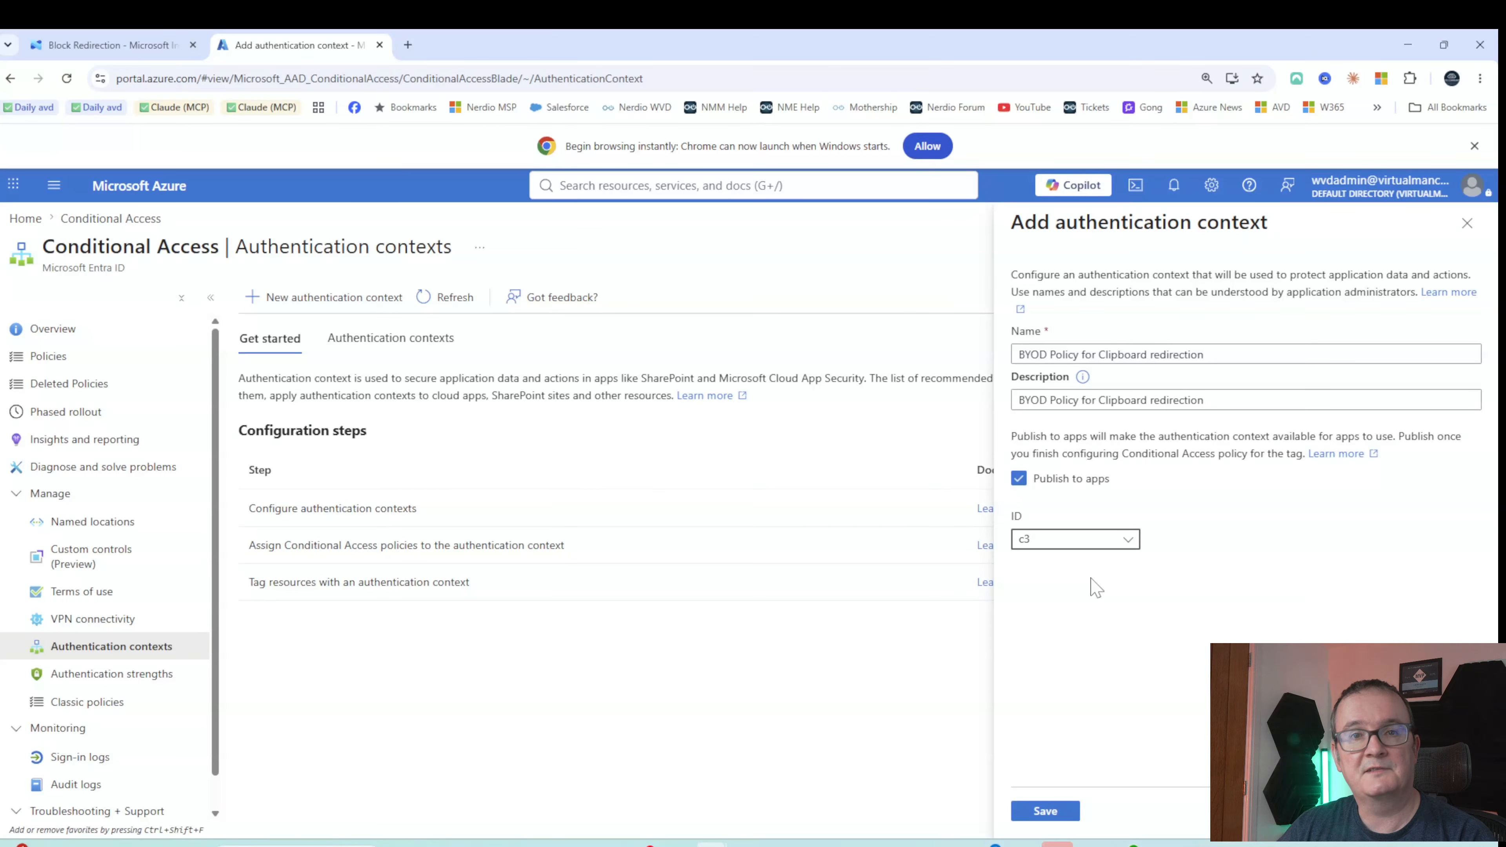
left_click(1045, 811)
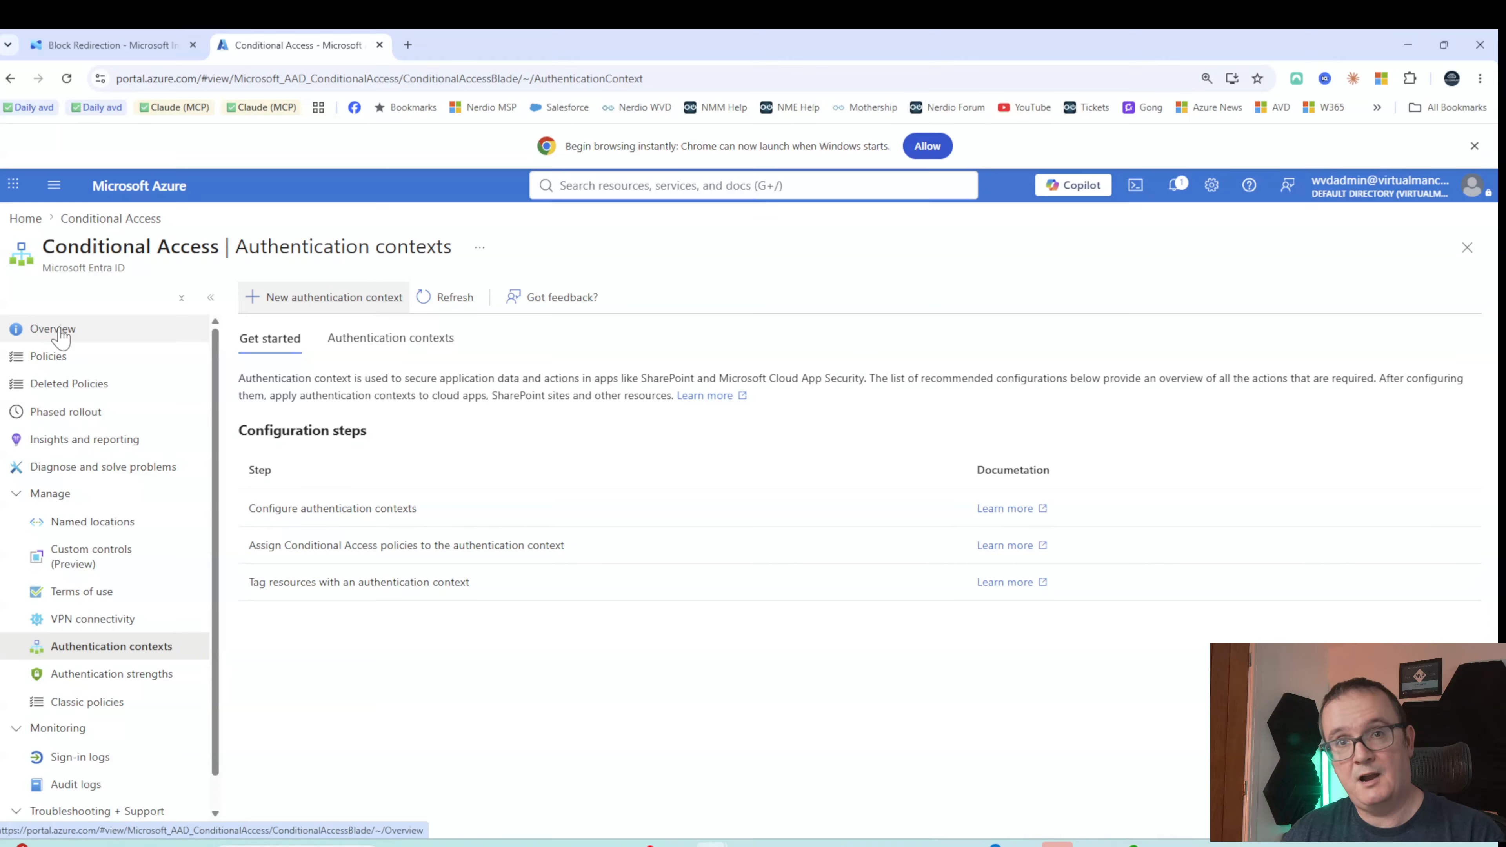
From the Policies list, start a new Conditional Access policy named 'BYDO Managed Device Policy'
left_click(71, 356)
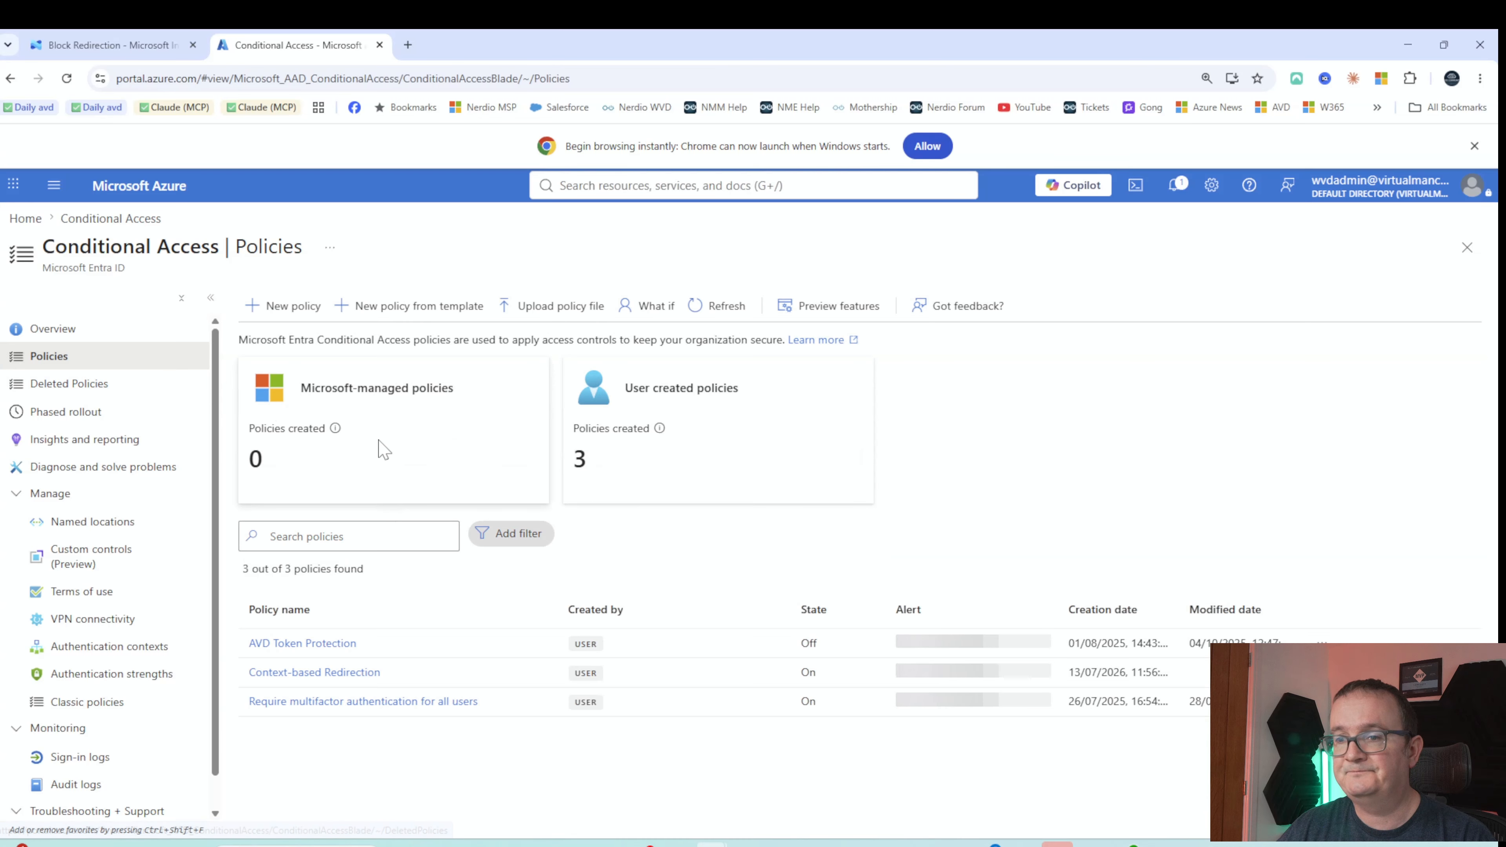
left_click(291, 315)
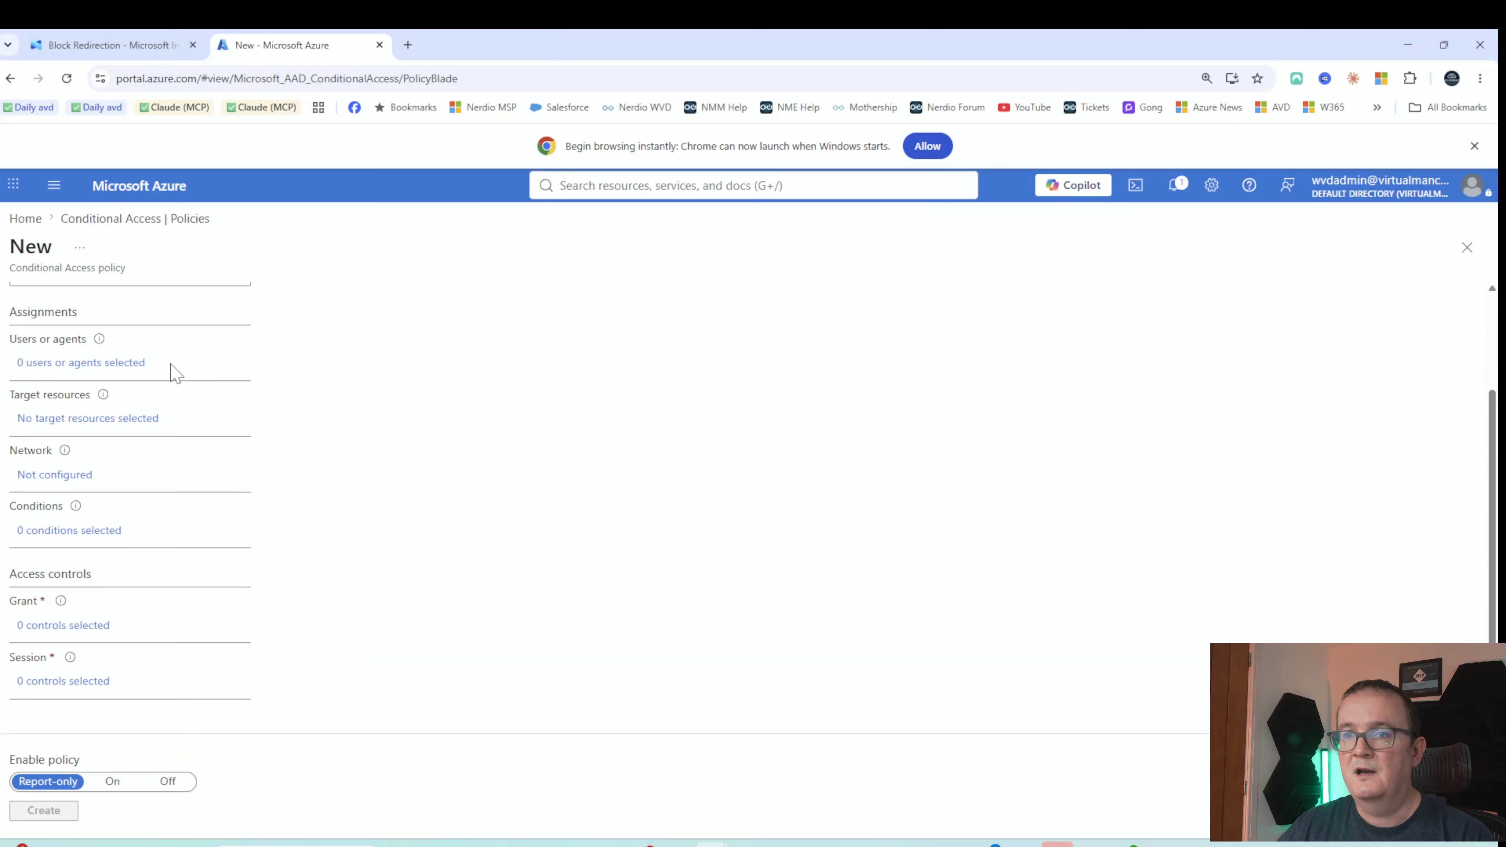
left_click(215, 404)
type("VB")
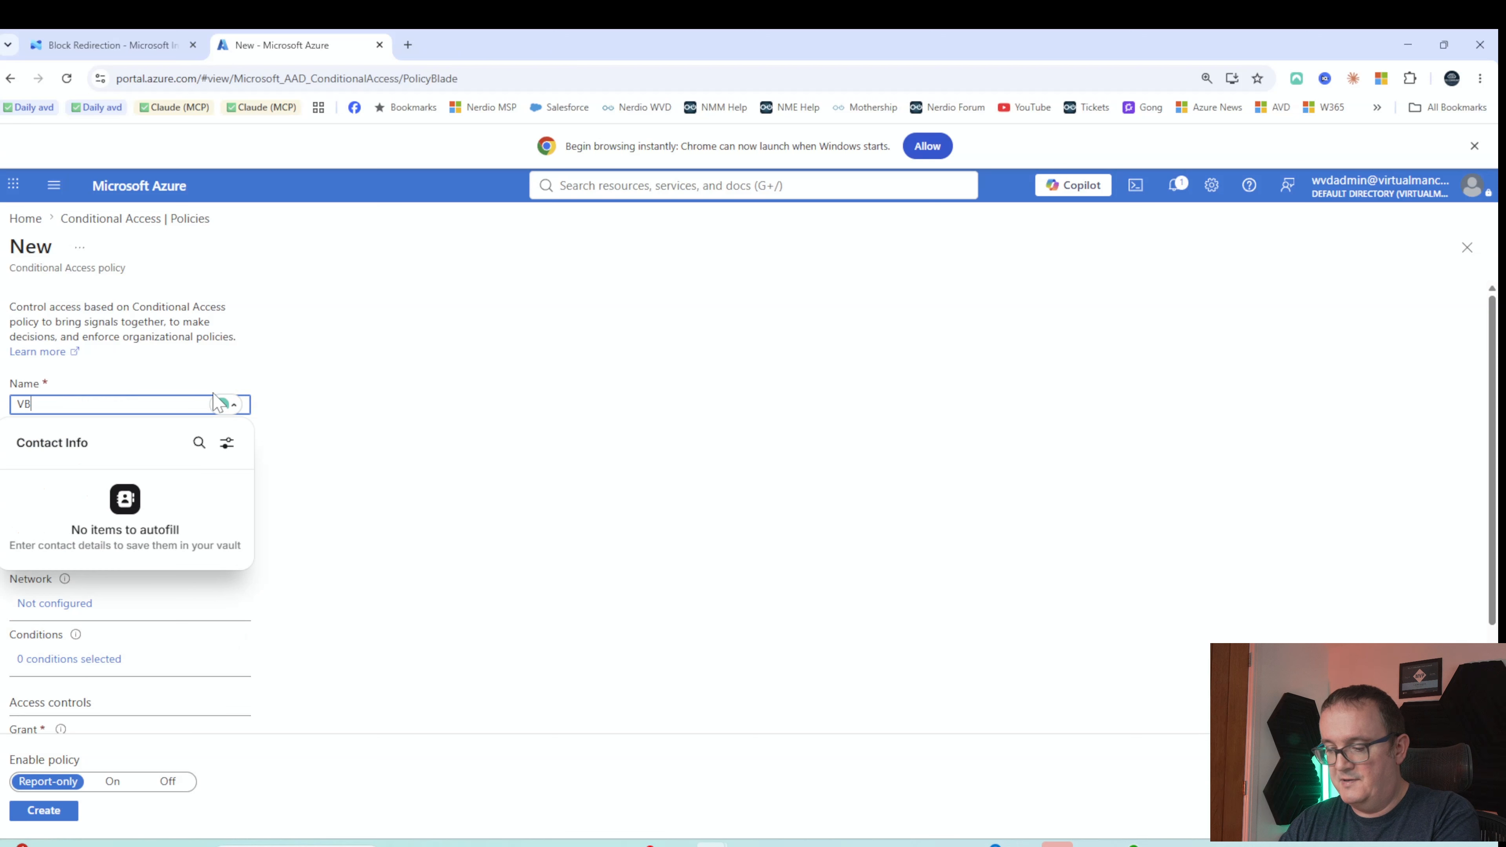
type("Y")
type("e")
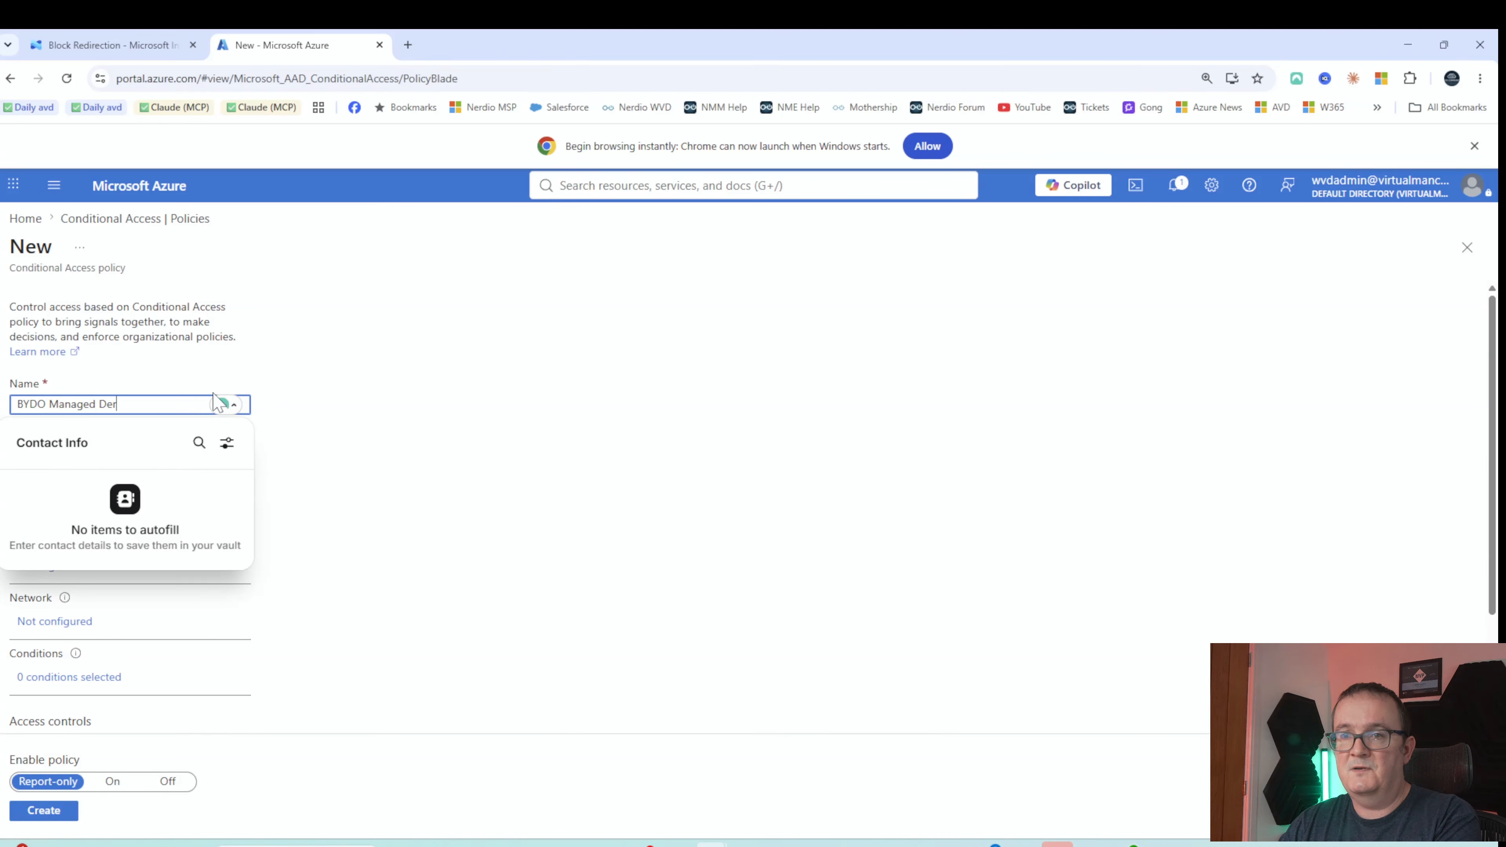
type("d Device Policy")
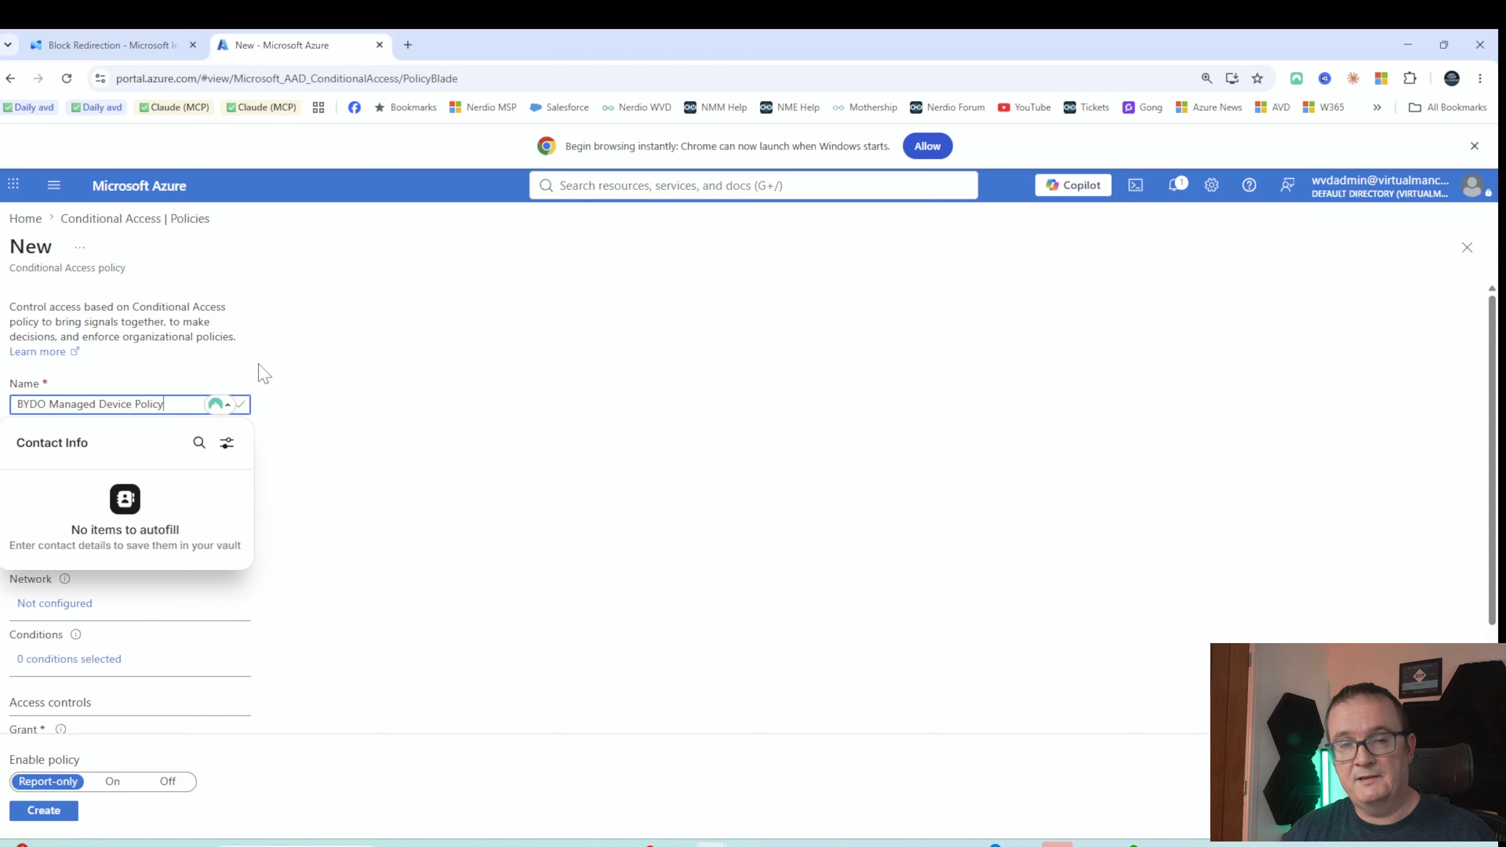
left_click(488, 337)
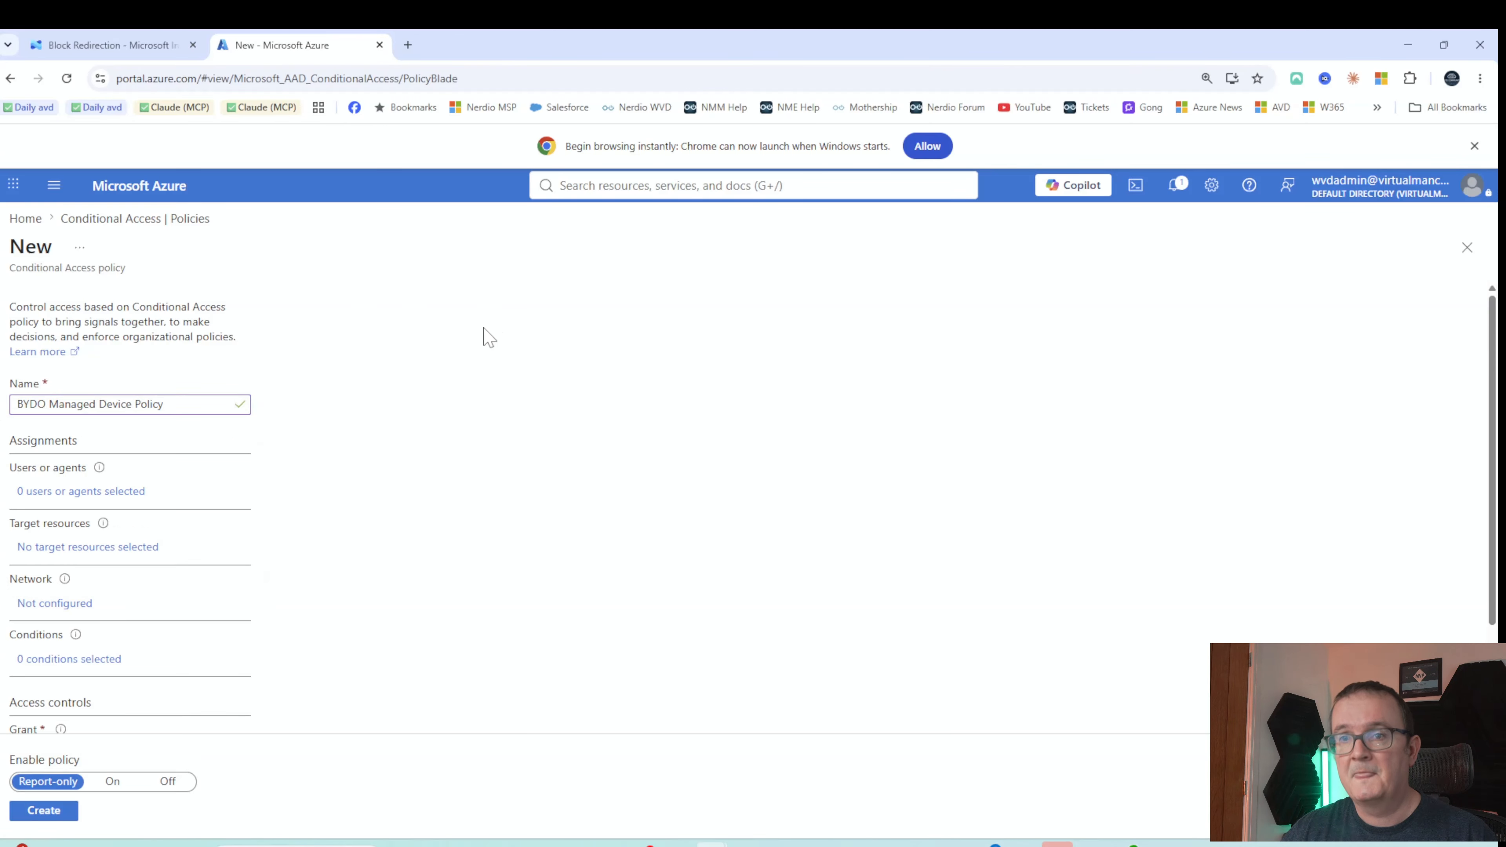
left_click(26, 492)
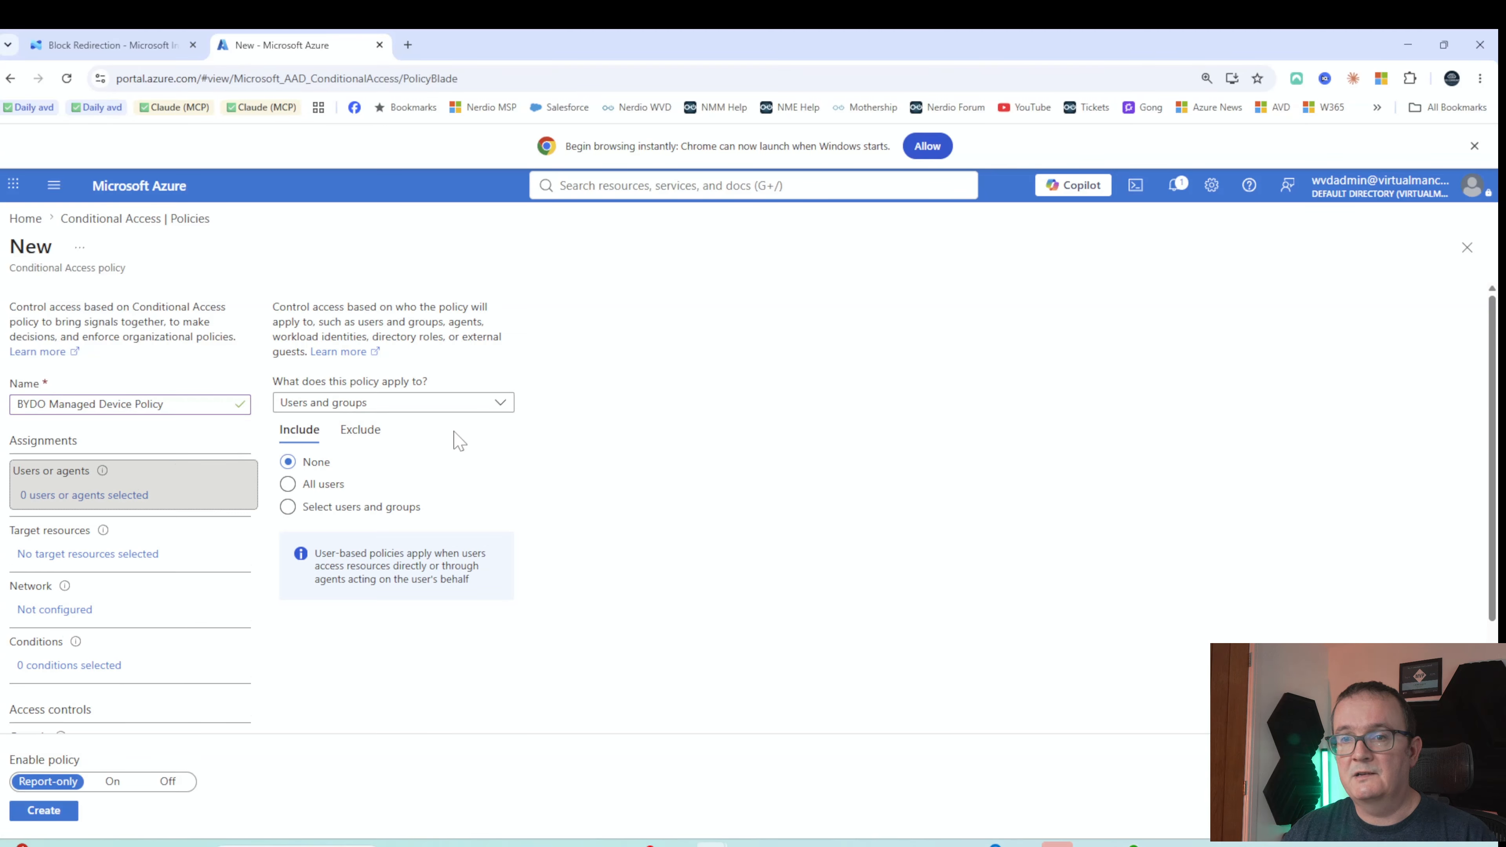
Include All users in the policy's assignments and bring up the Grant access controls
left_click(327, 485)
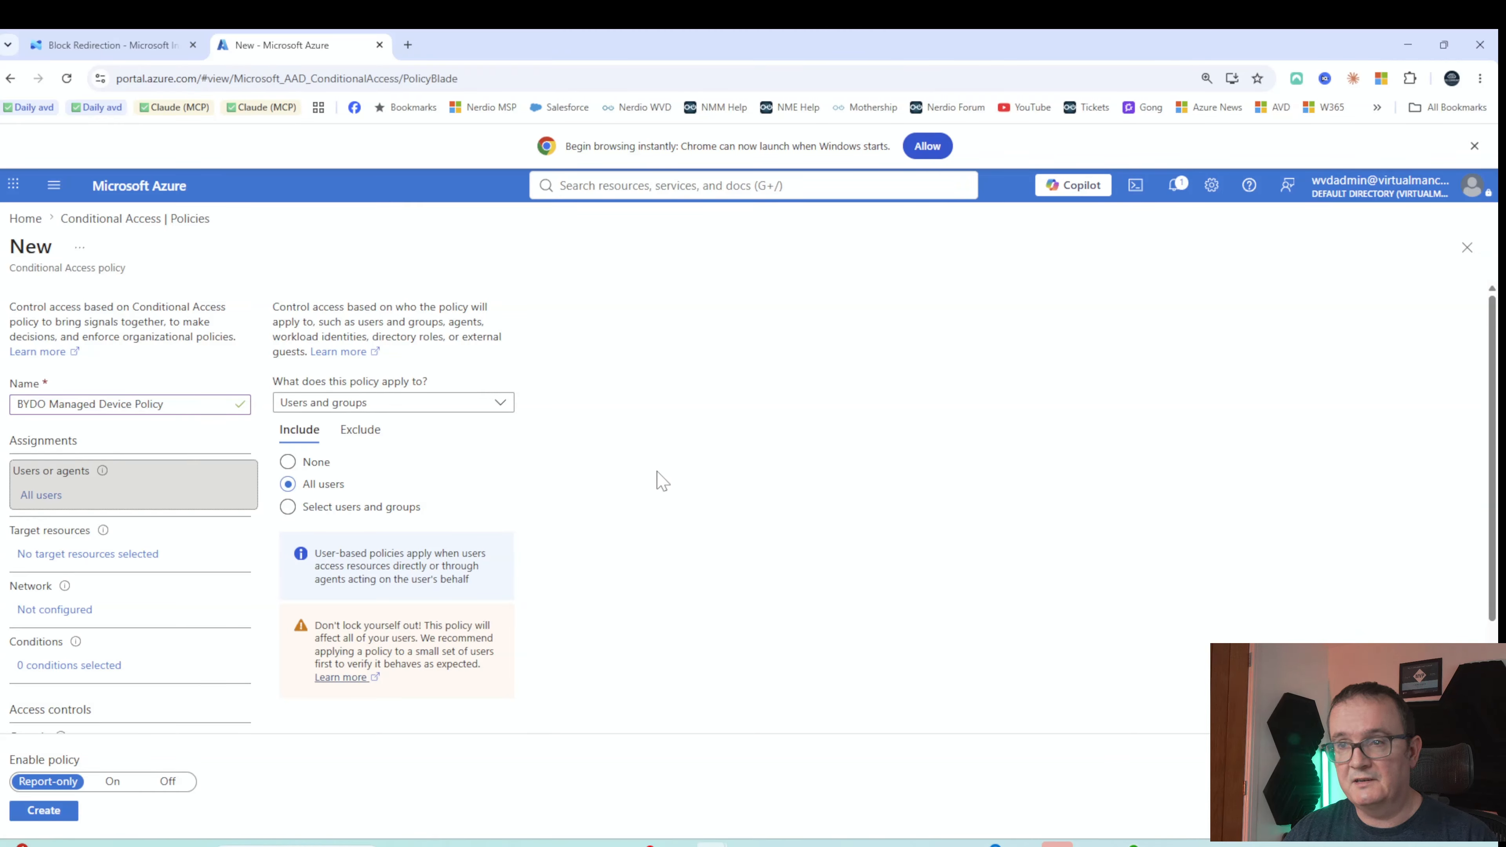
left_click(362, 435)
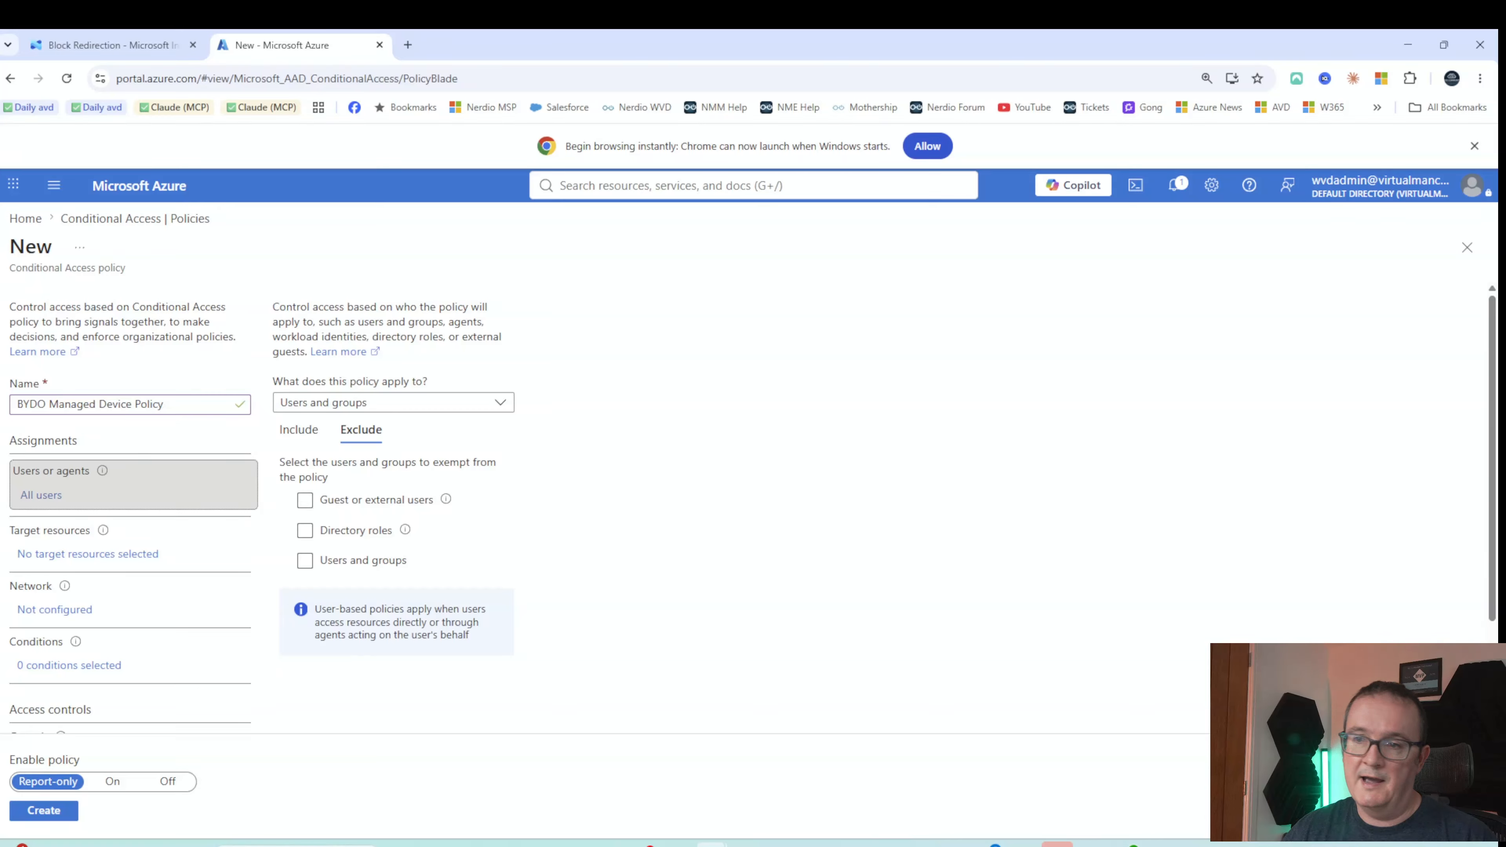
left_click(324, 445)
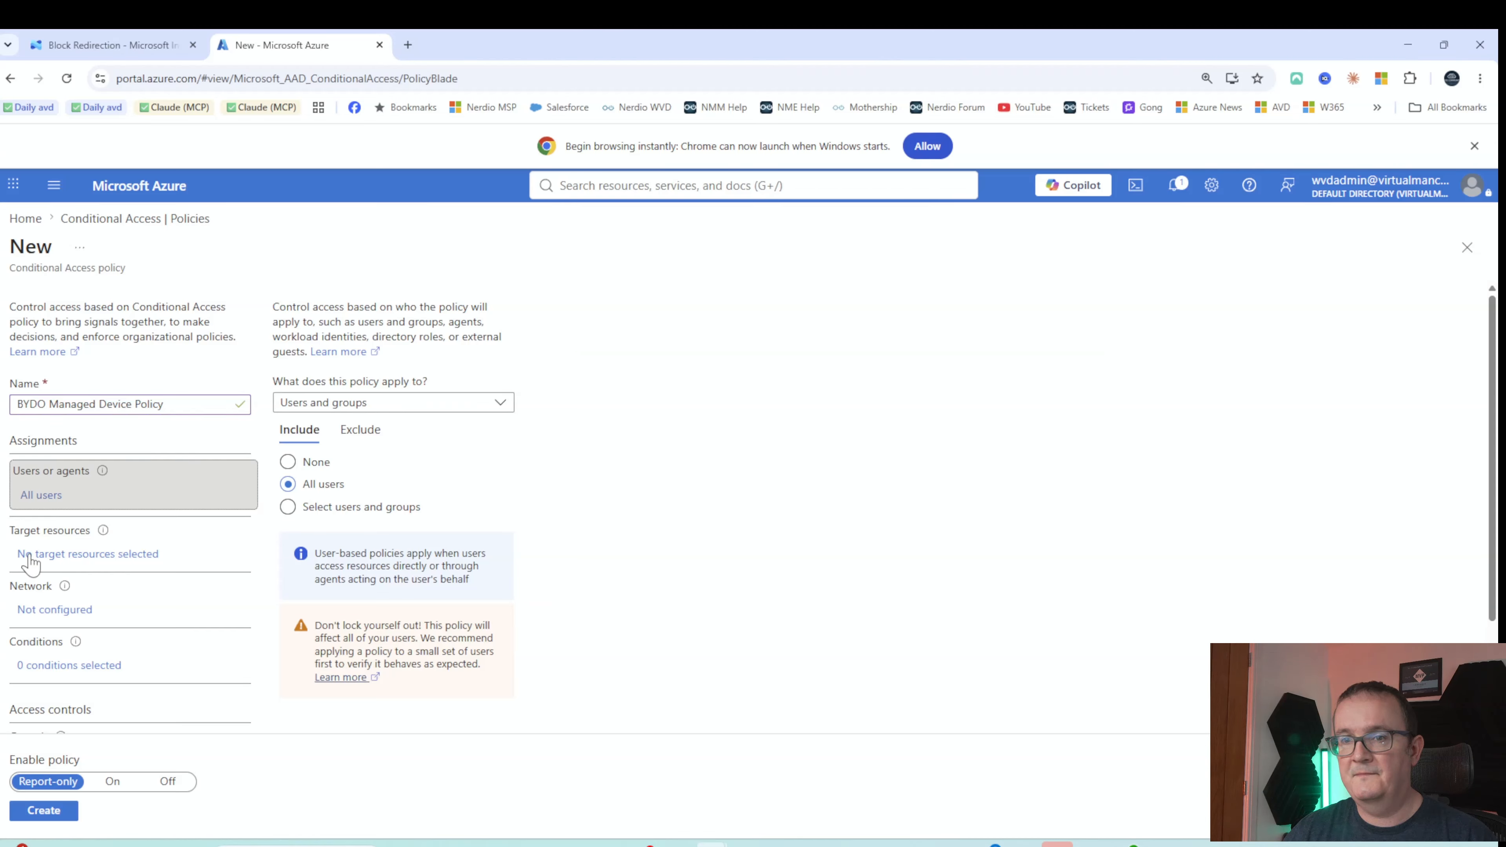
scroll(30, 563, "down", 3)
left_click(57, 602)
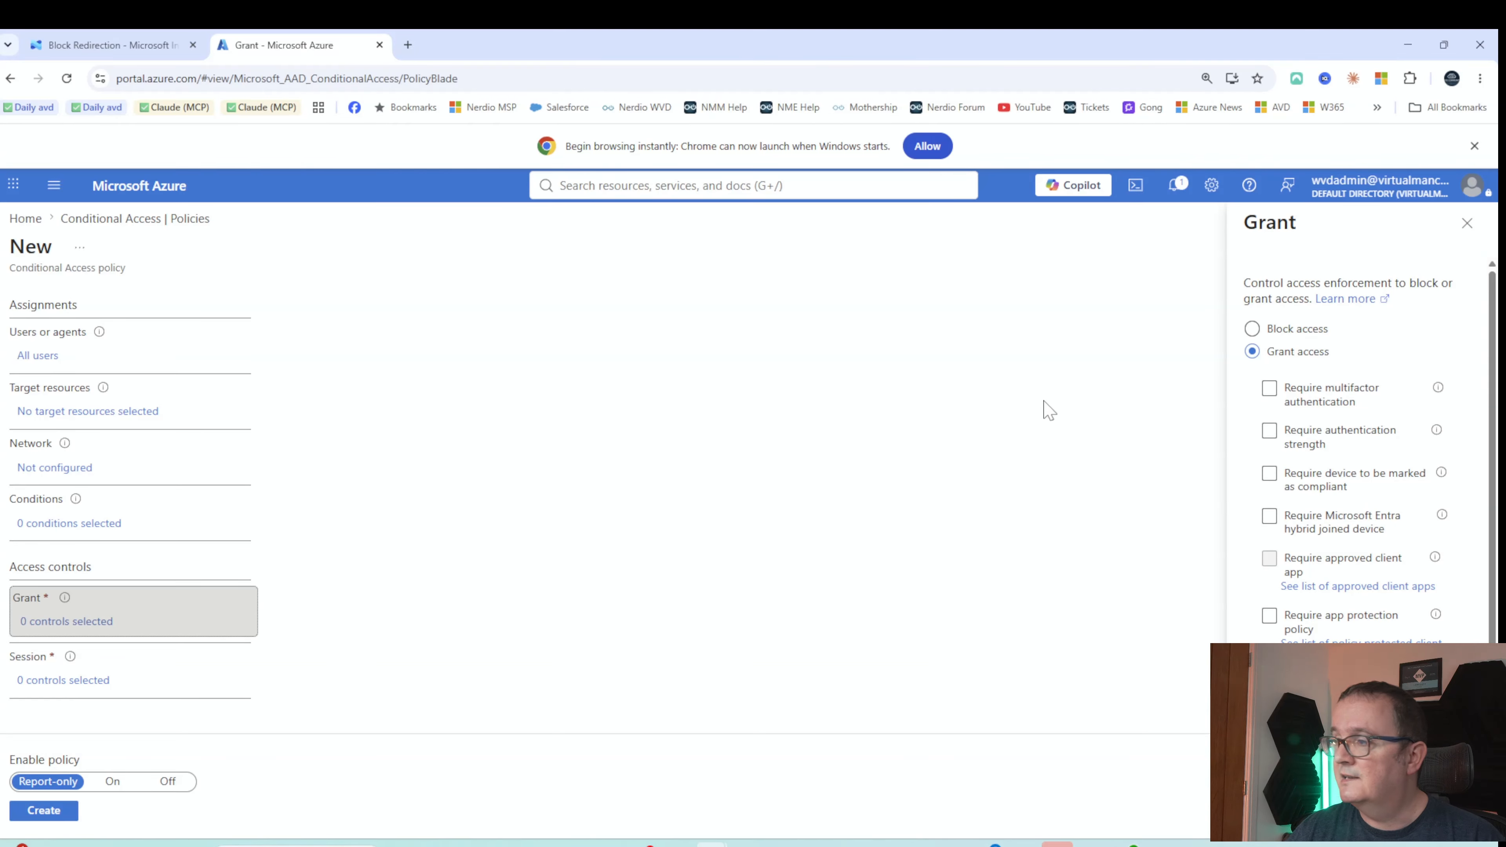
Grant access only to devices marked as compliant and set Enable policy to On
left_click(1269, 475)
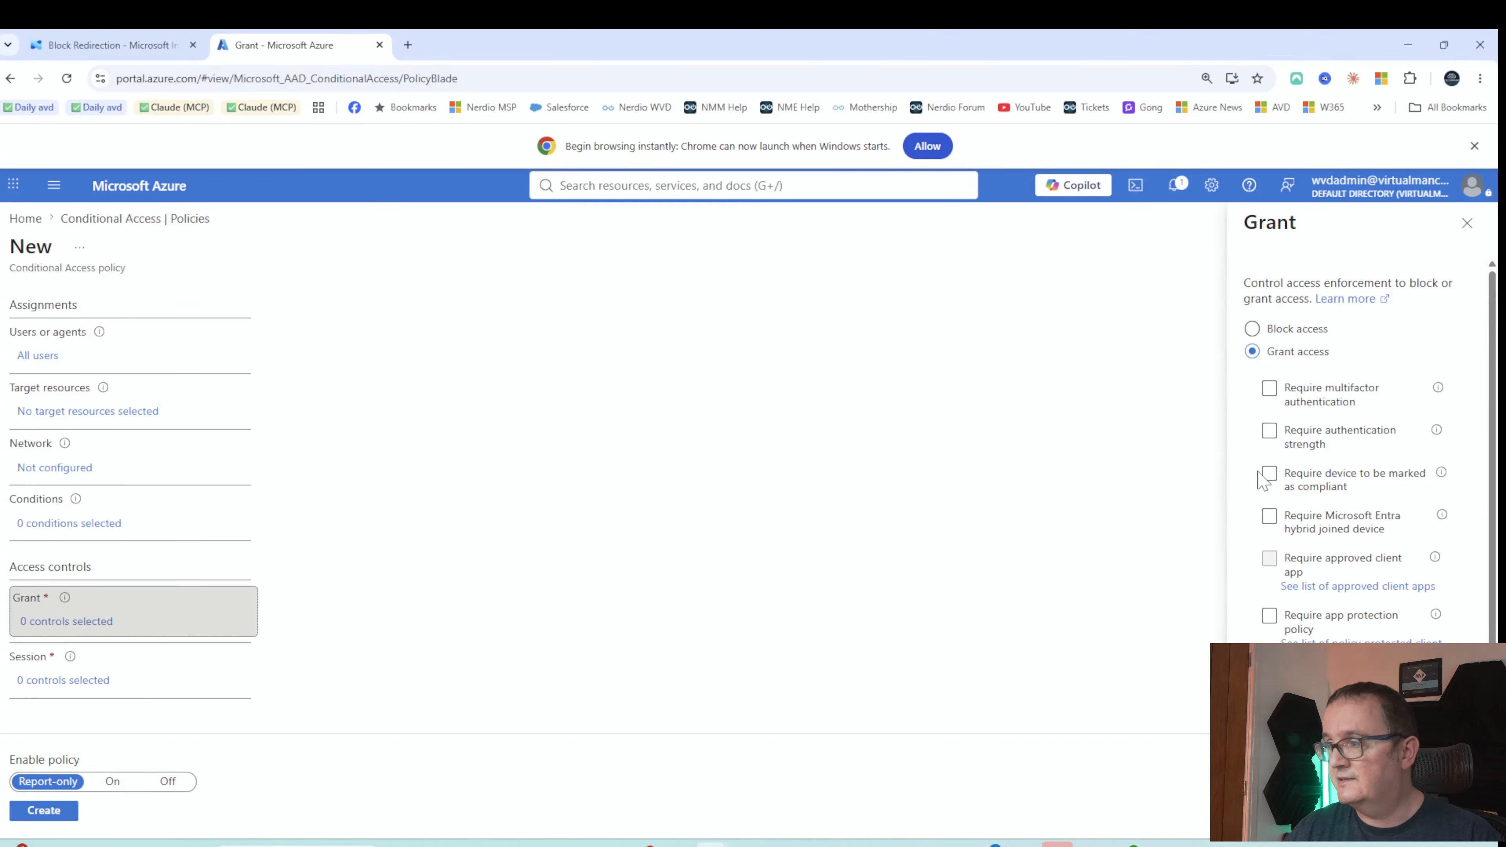
left_click(1265, 481)
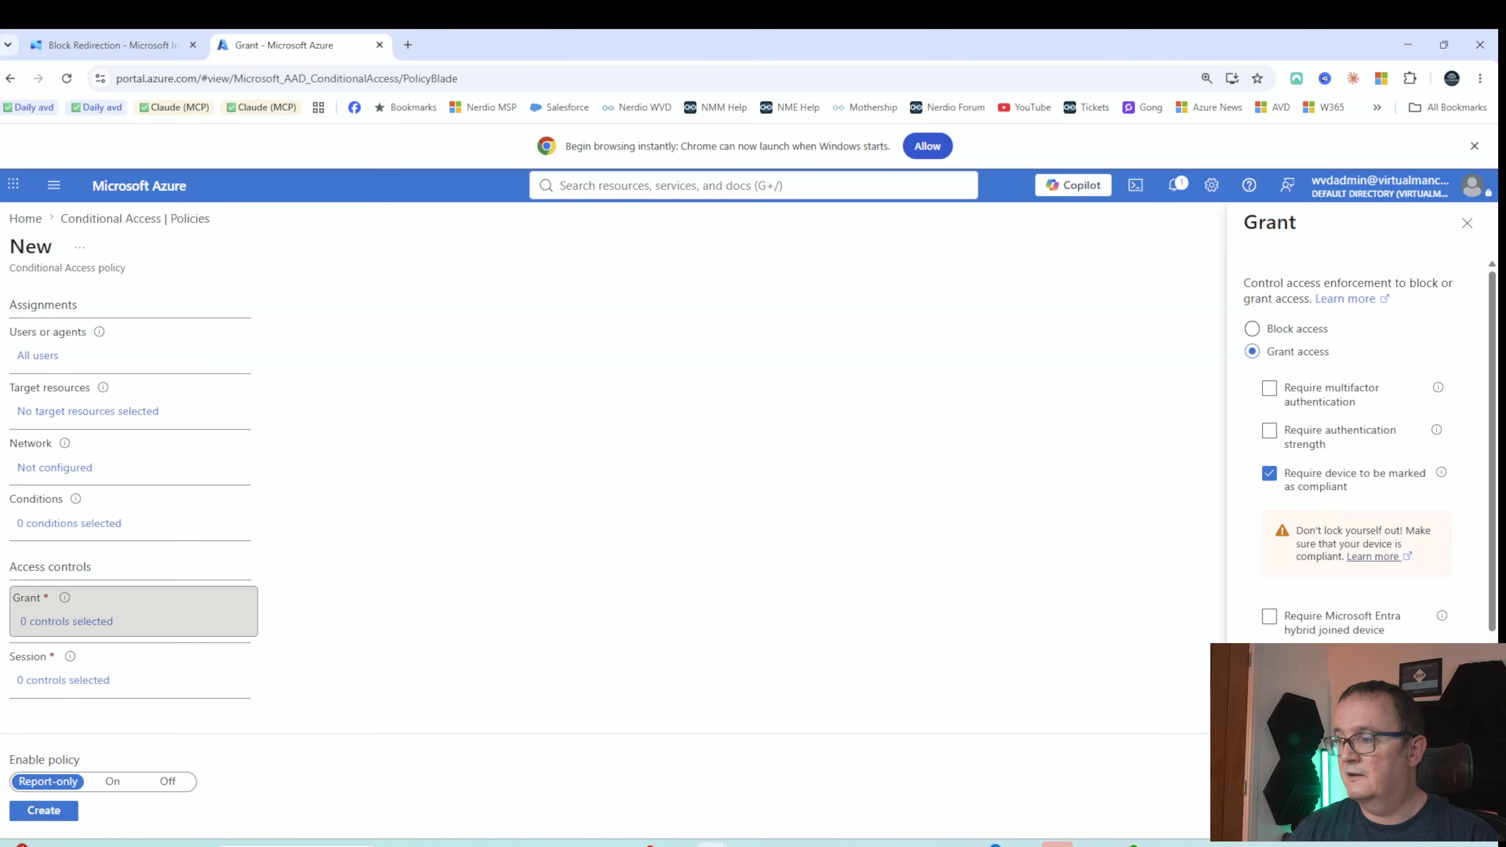
left_click(1276, 810)
scroll(977, 512, "down", 1)
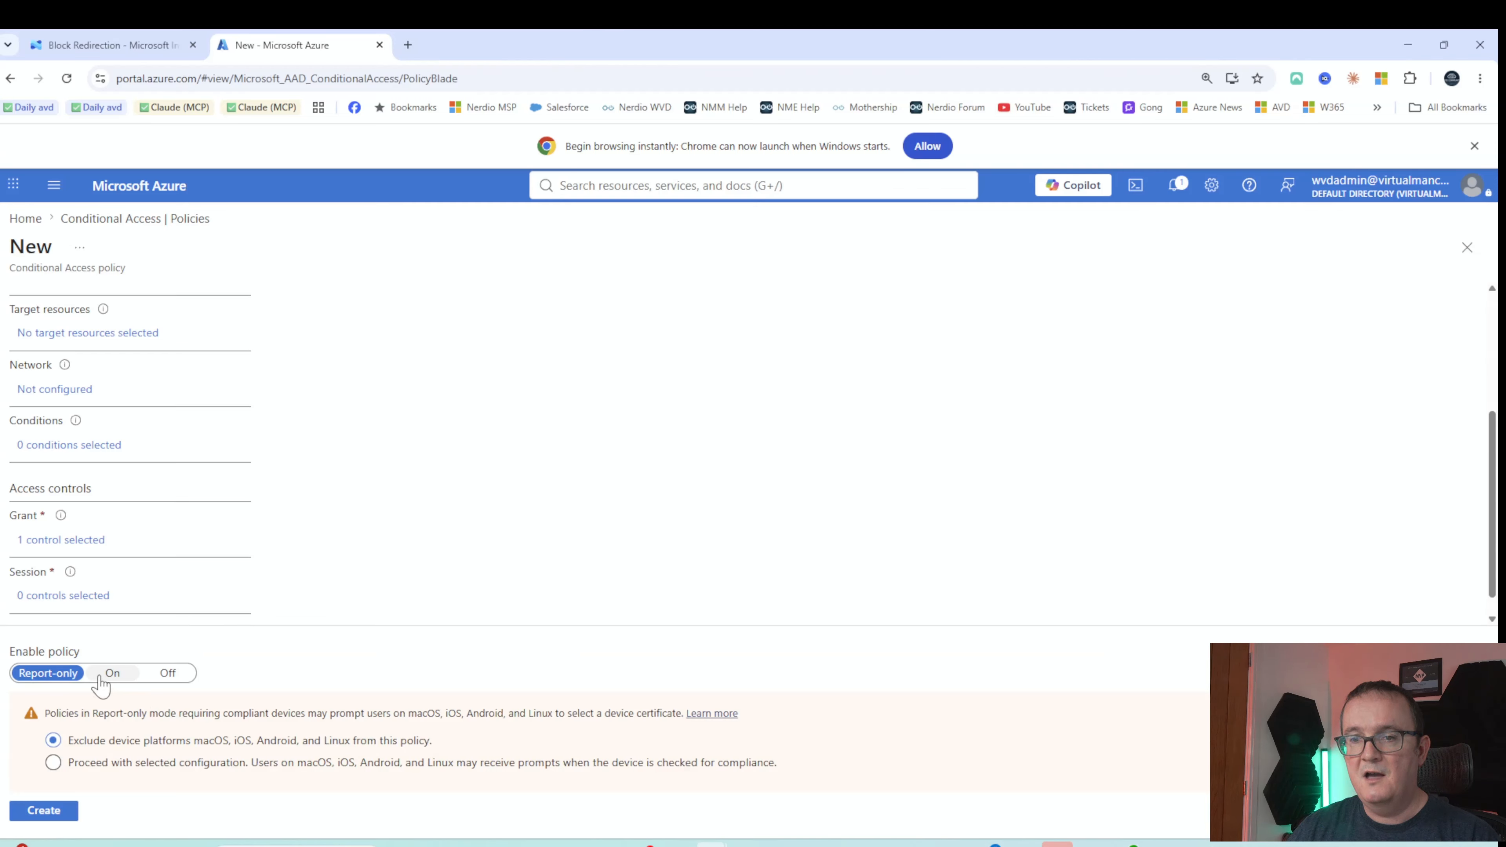
left_click(112, 673)
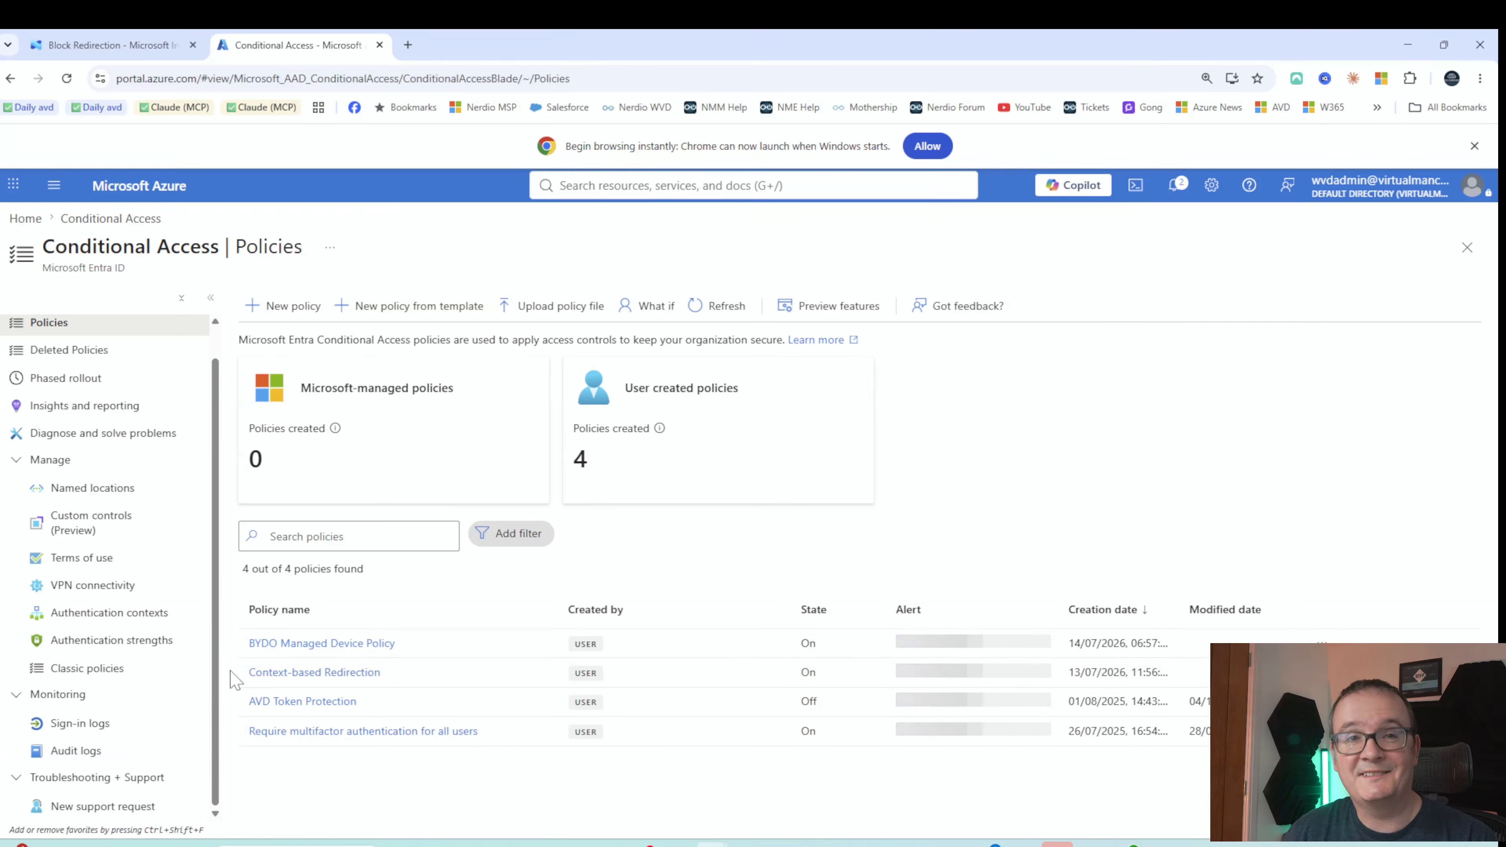
Edit BYDO Managed Device Policy to target the 'BYOD Policy for Clipboard redirection' authentication context, then save
left_click(374, 647)
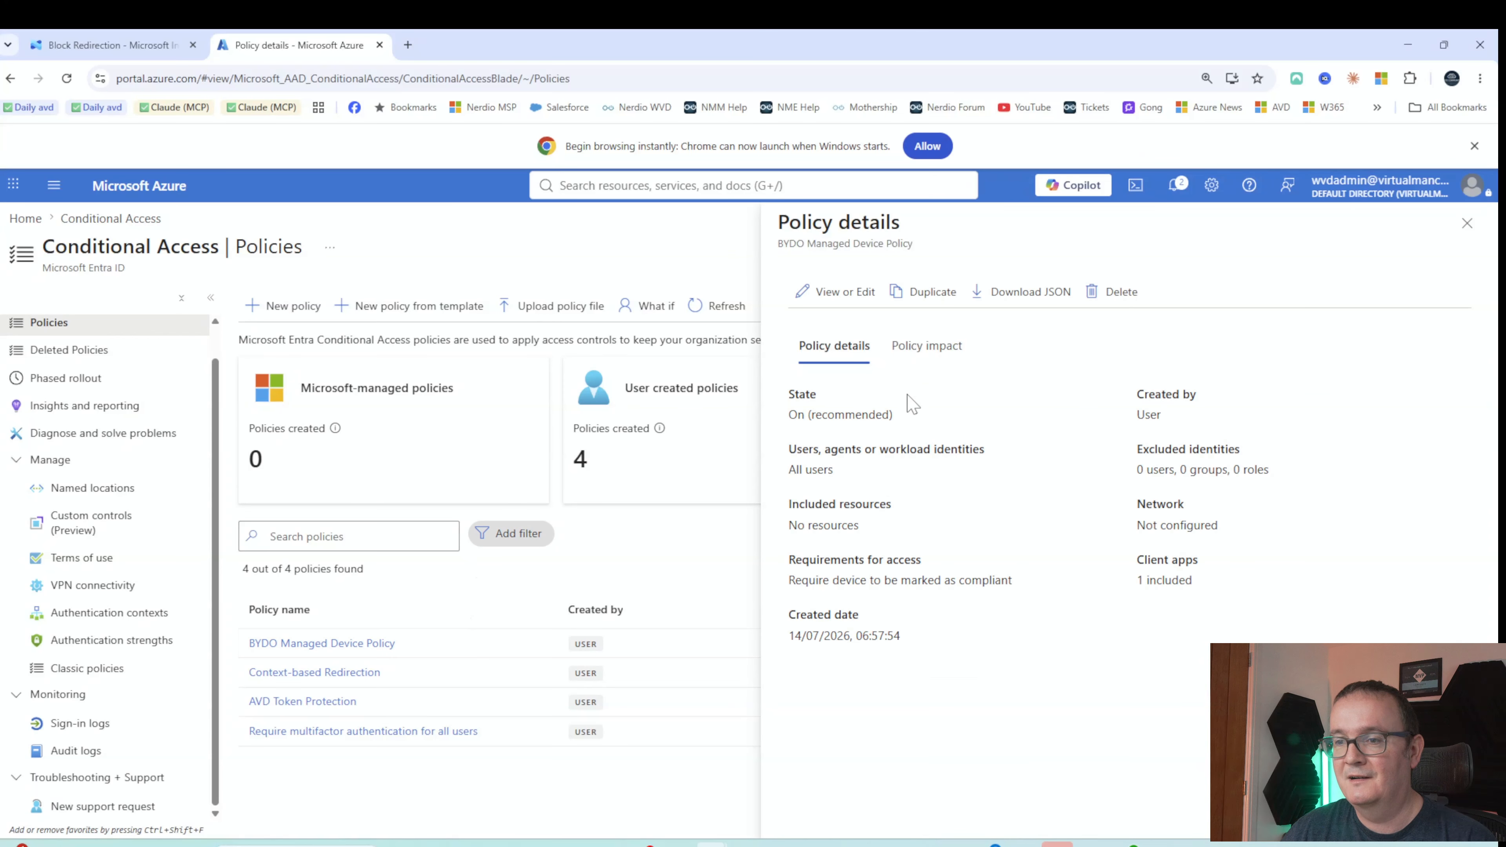
left_click(809, 292)
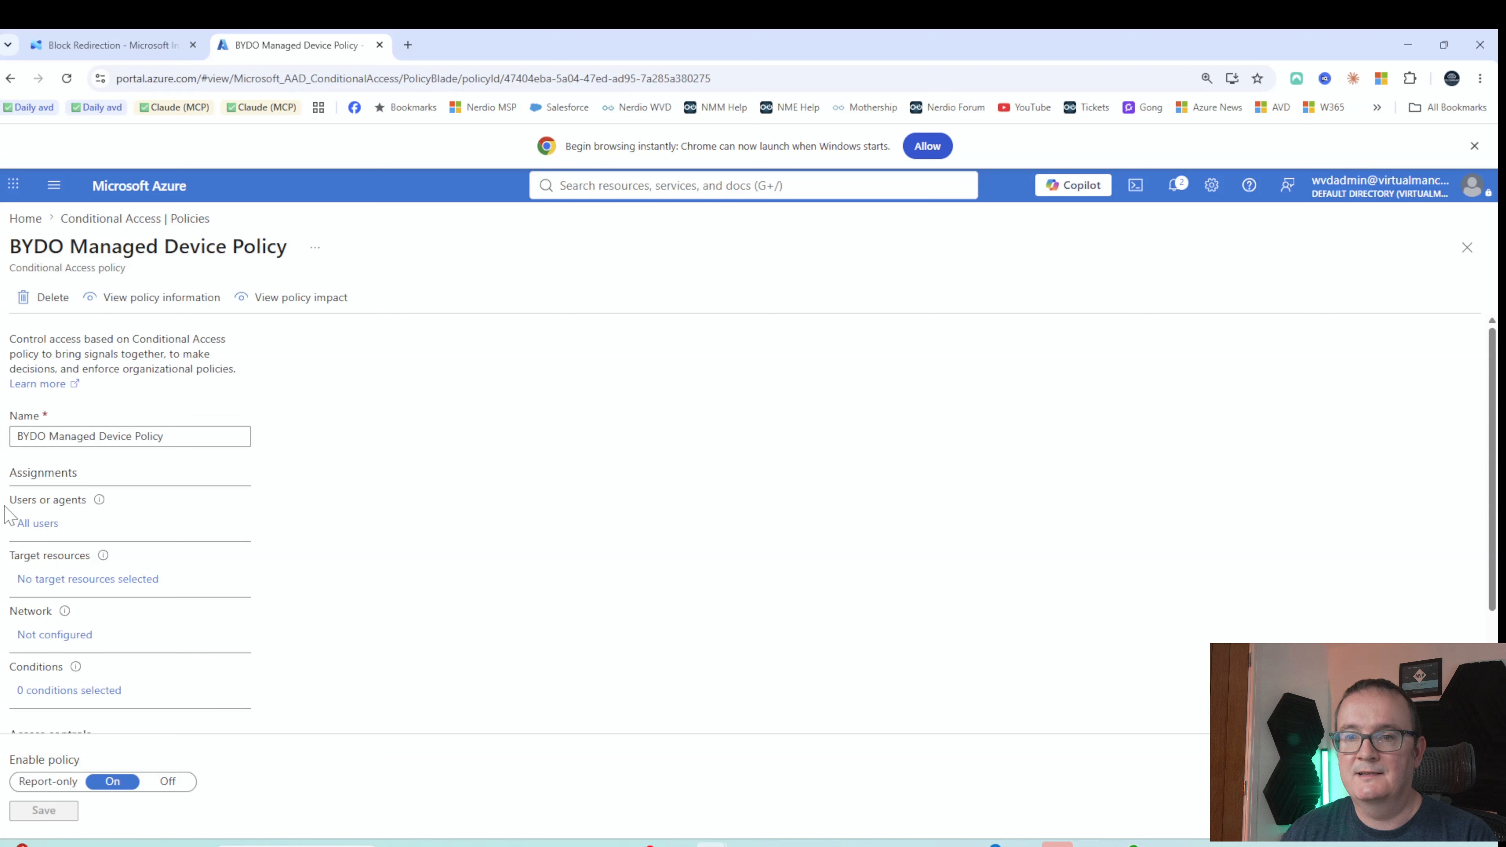
left_click(97, 581)
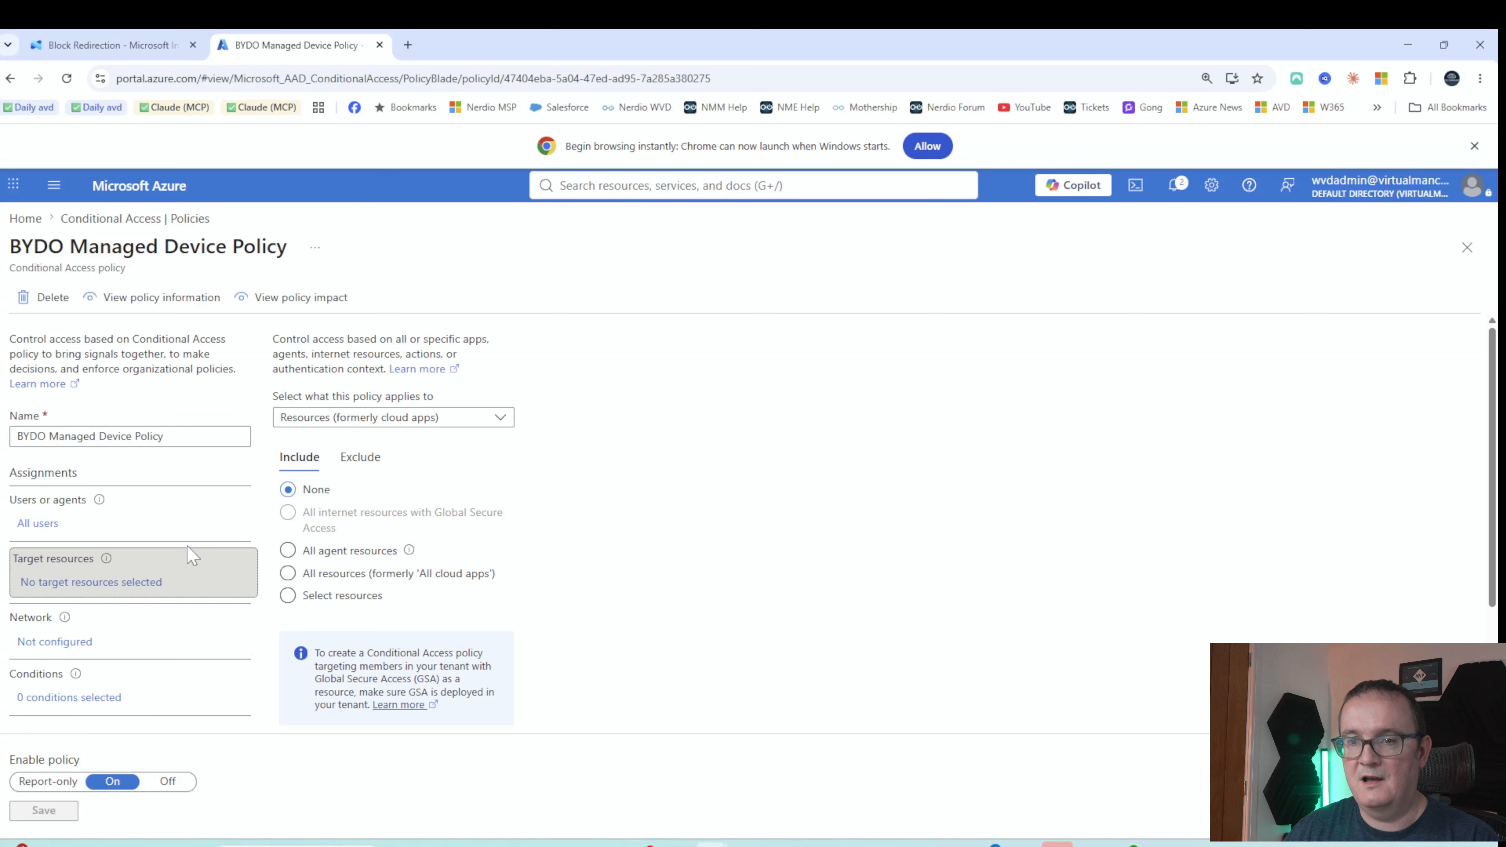
left_click(314, 418)
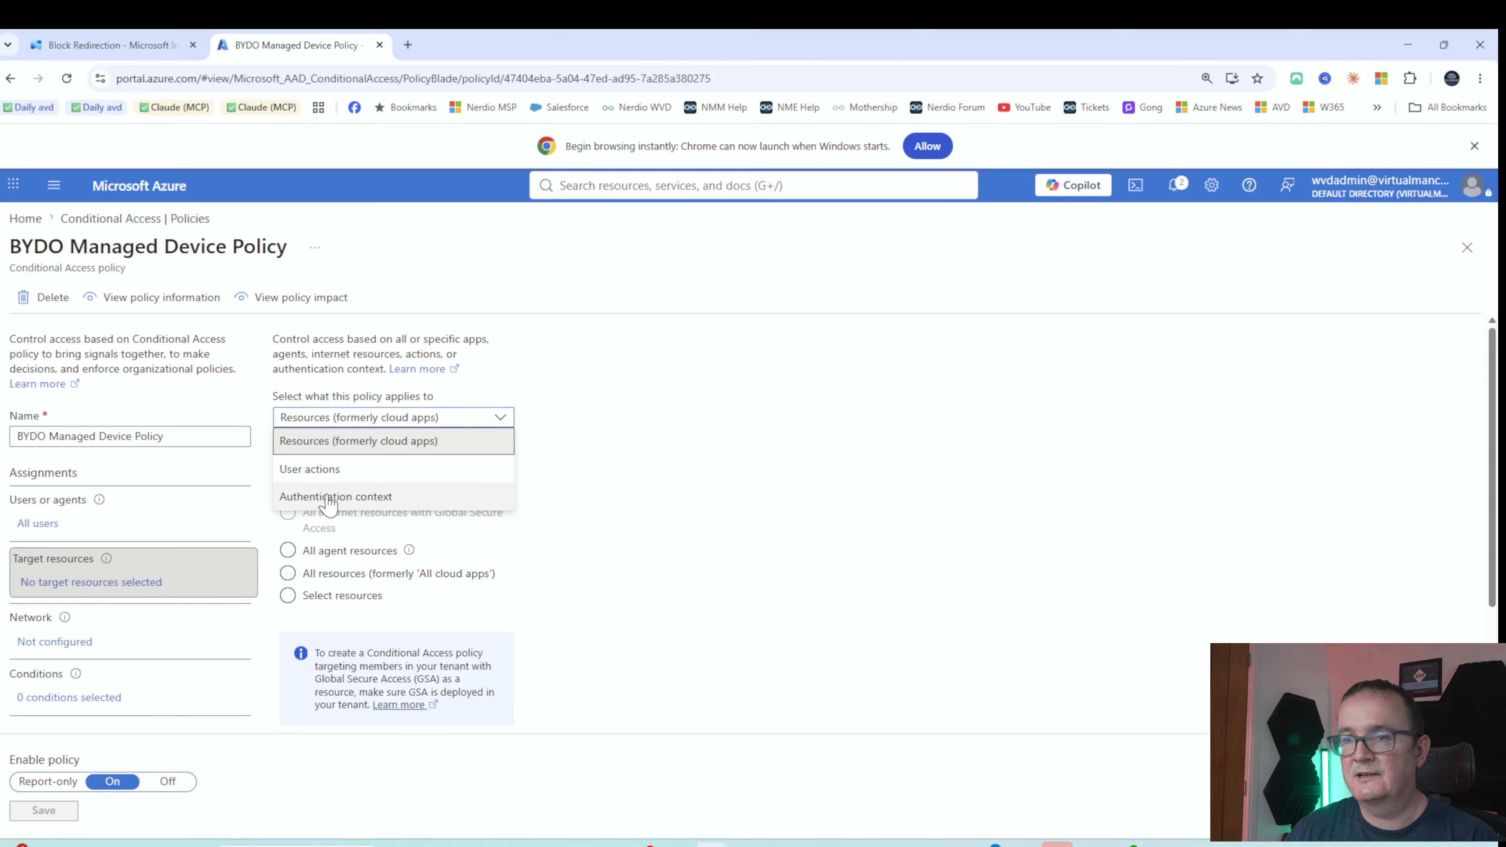
left_click(328, 497)
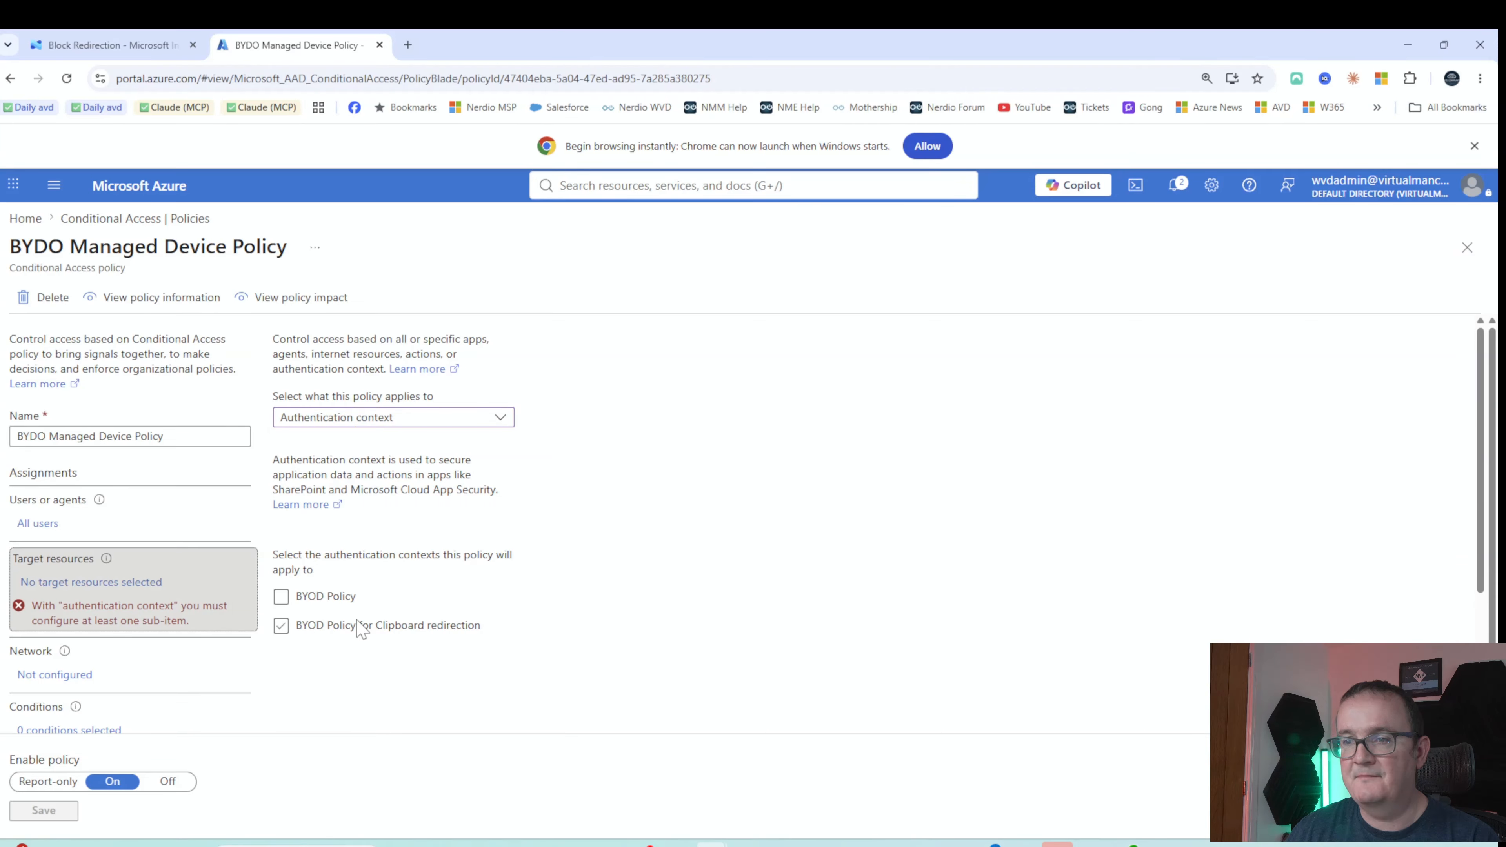
left_click(314, 629)
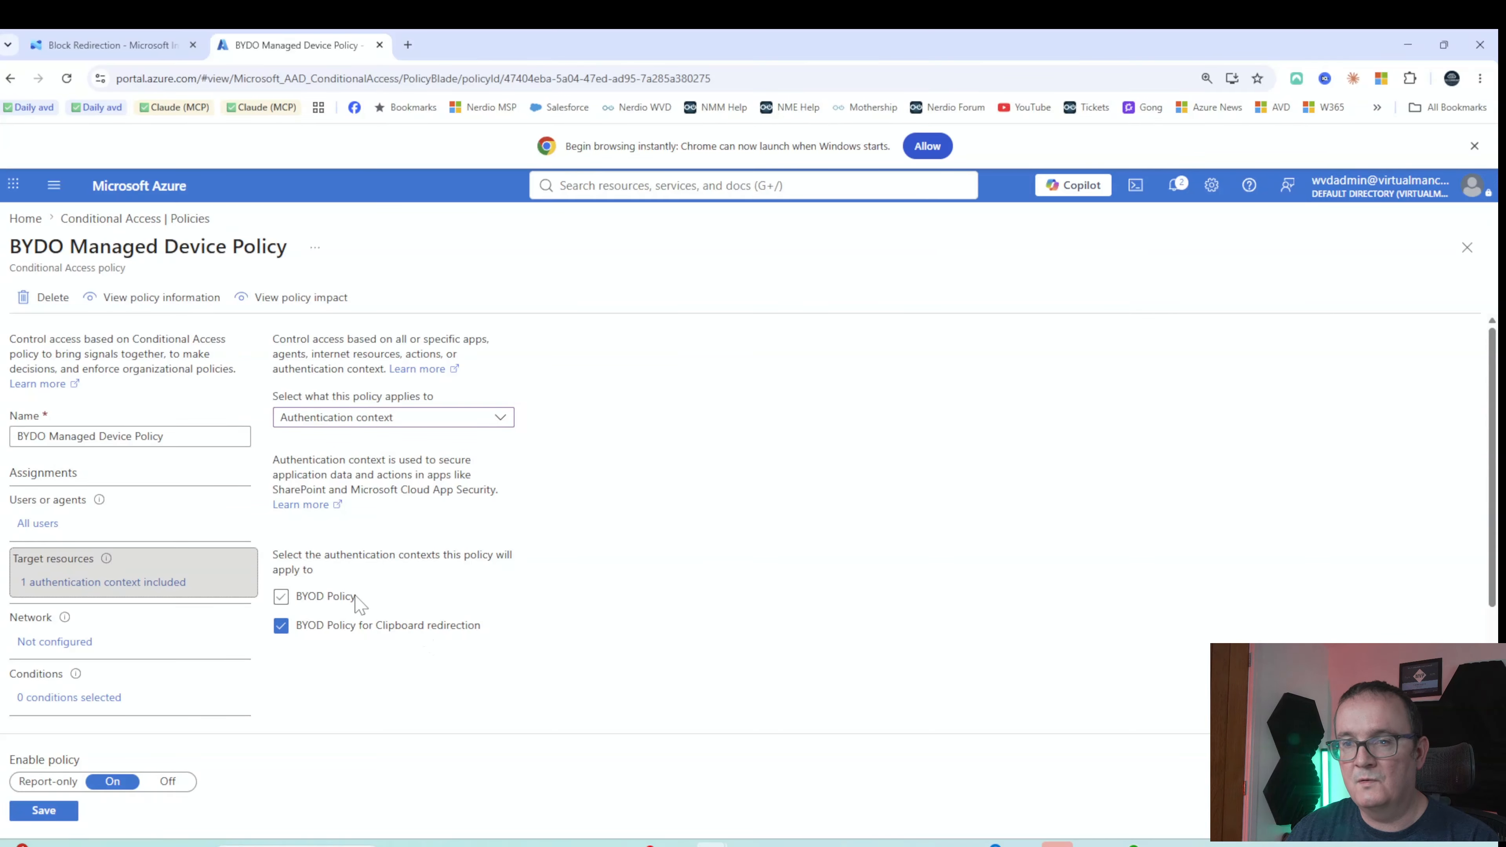
left_click(37, 812)
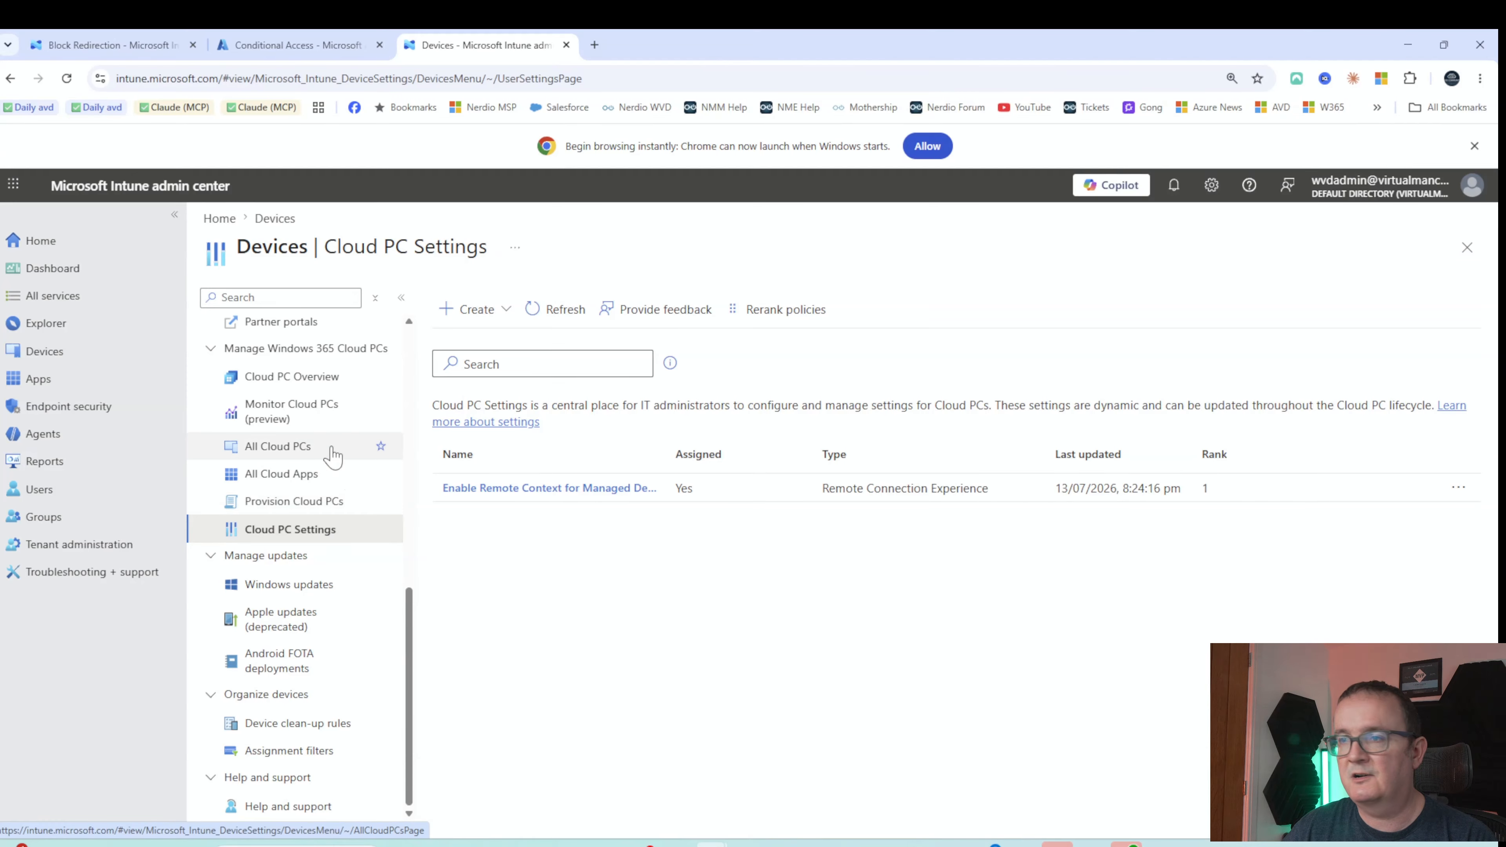
Start a new Remote Connection Experience setting named 'Enable BYOD Context Redirection'
left_click(460, 317)
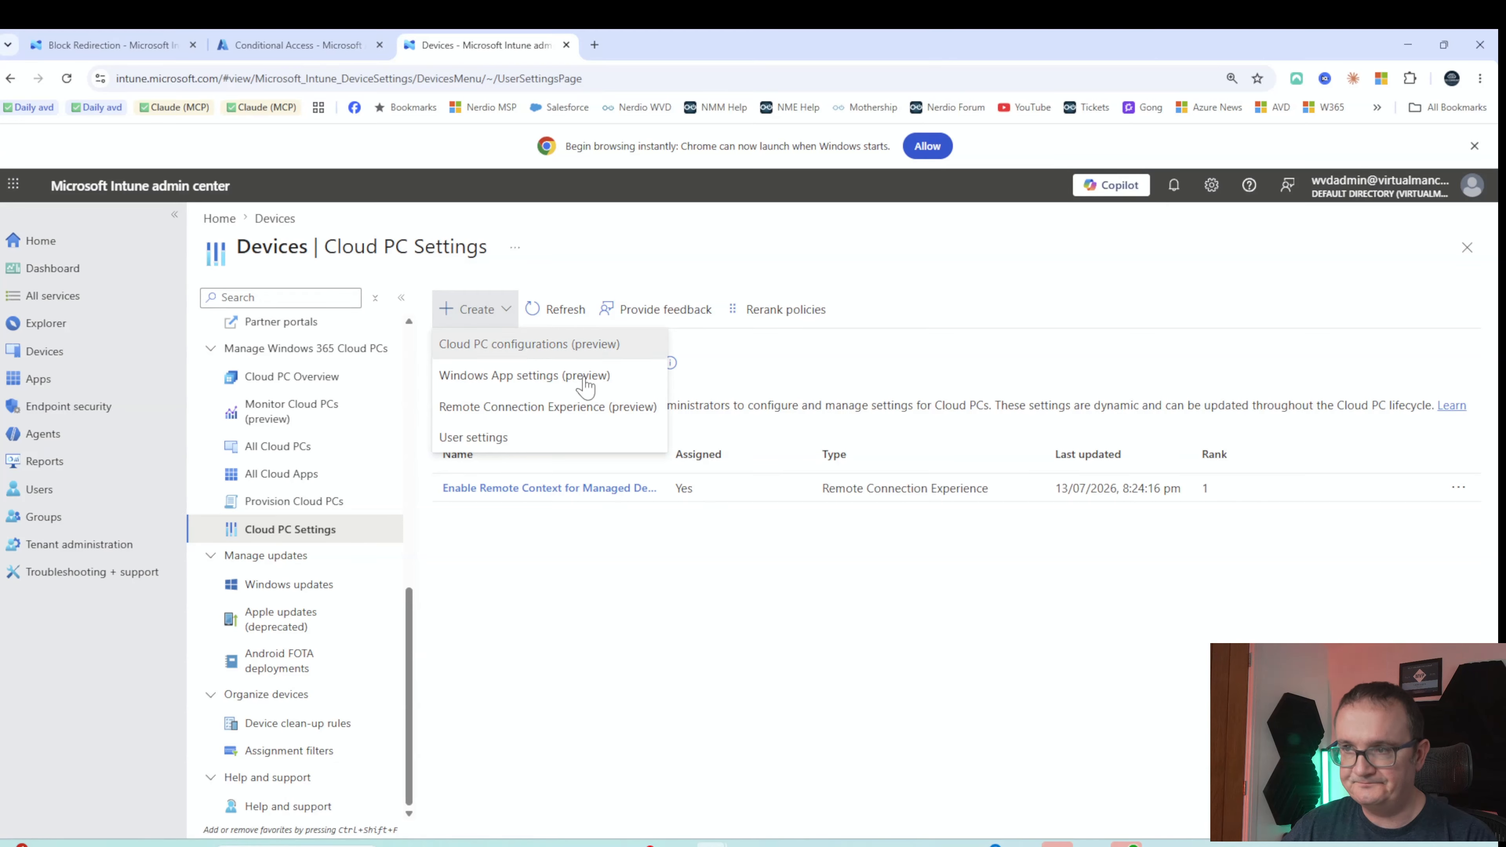
left_click(489, 409)
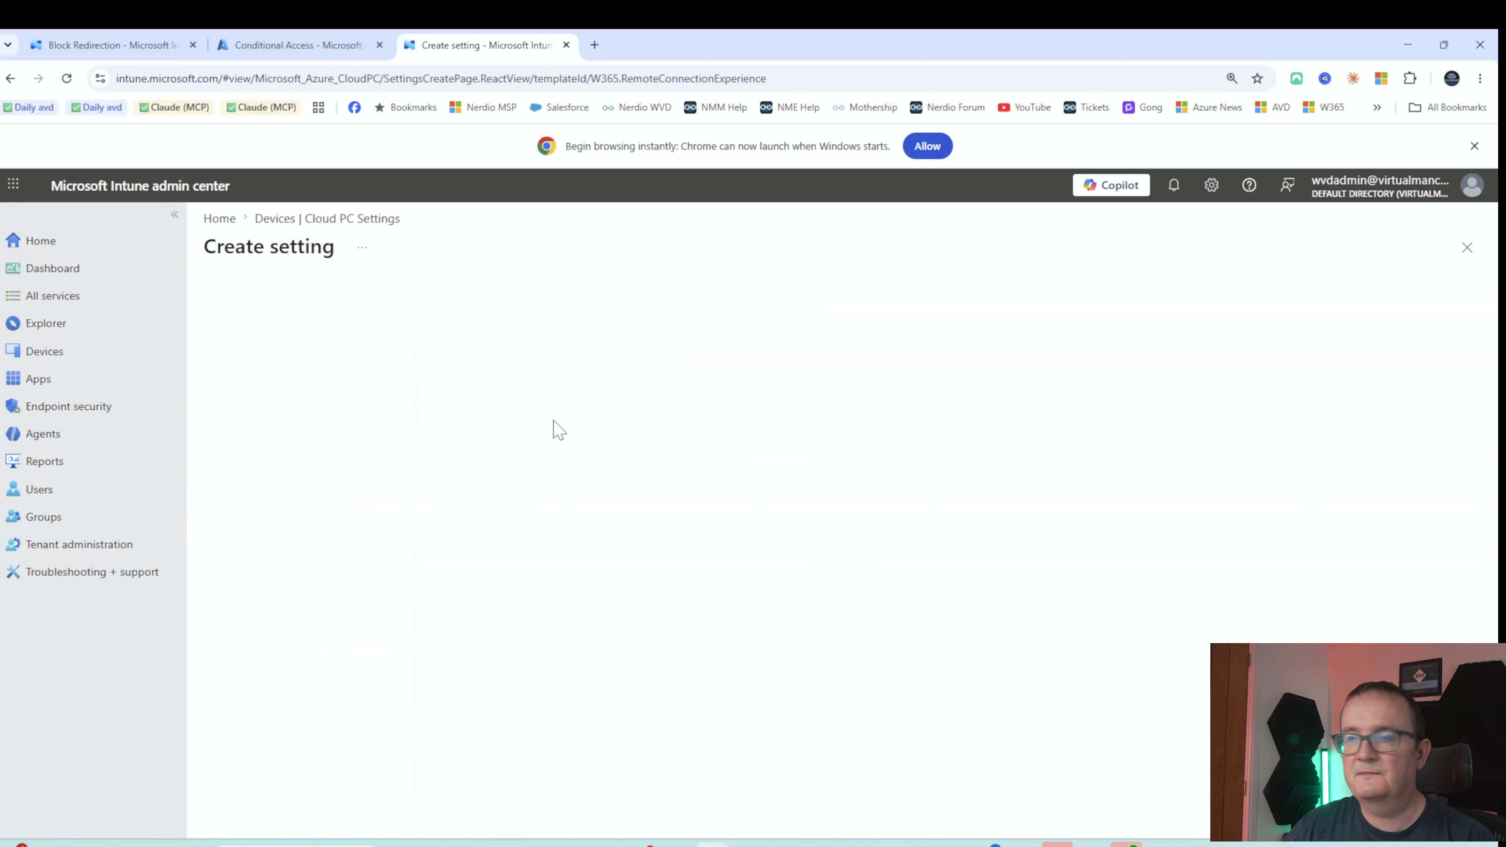
type("Enable BY")
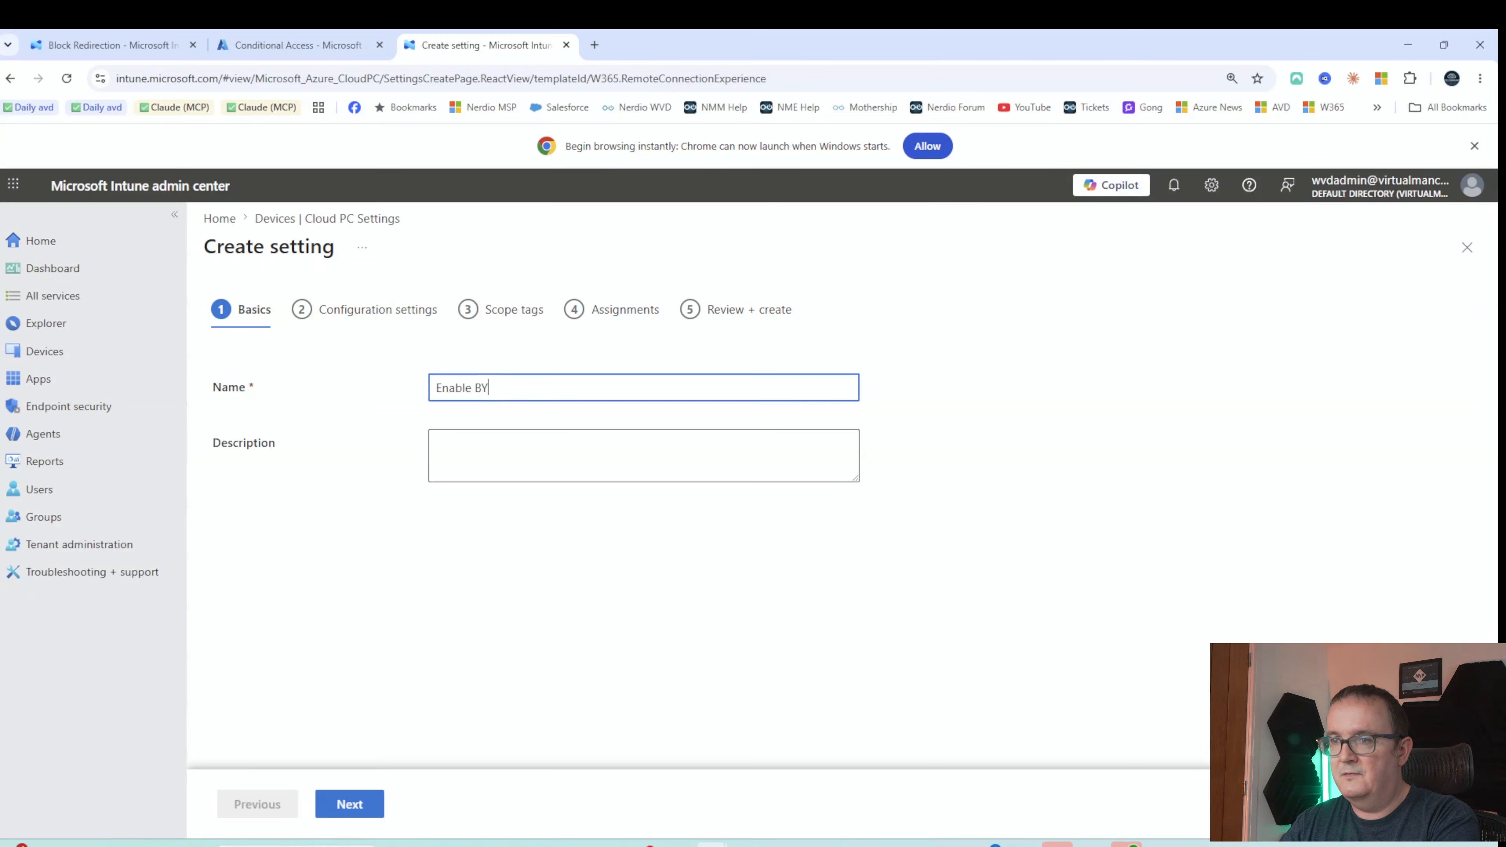
type("OD Context Redirection")
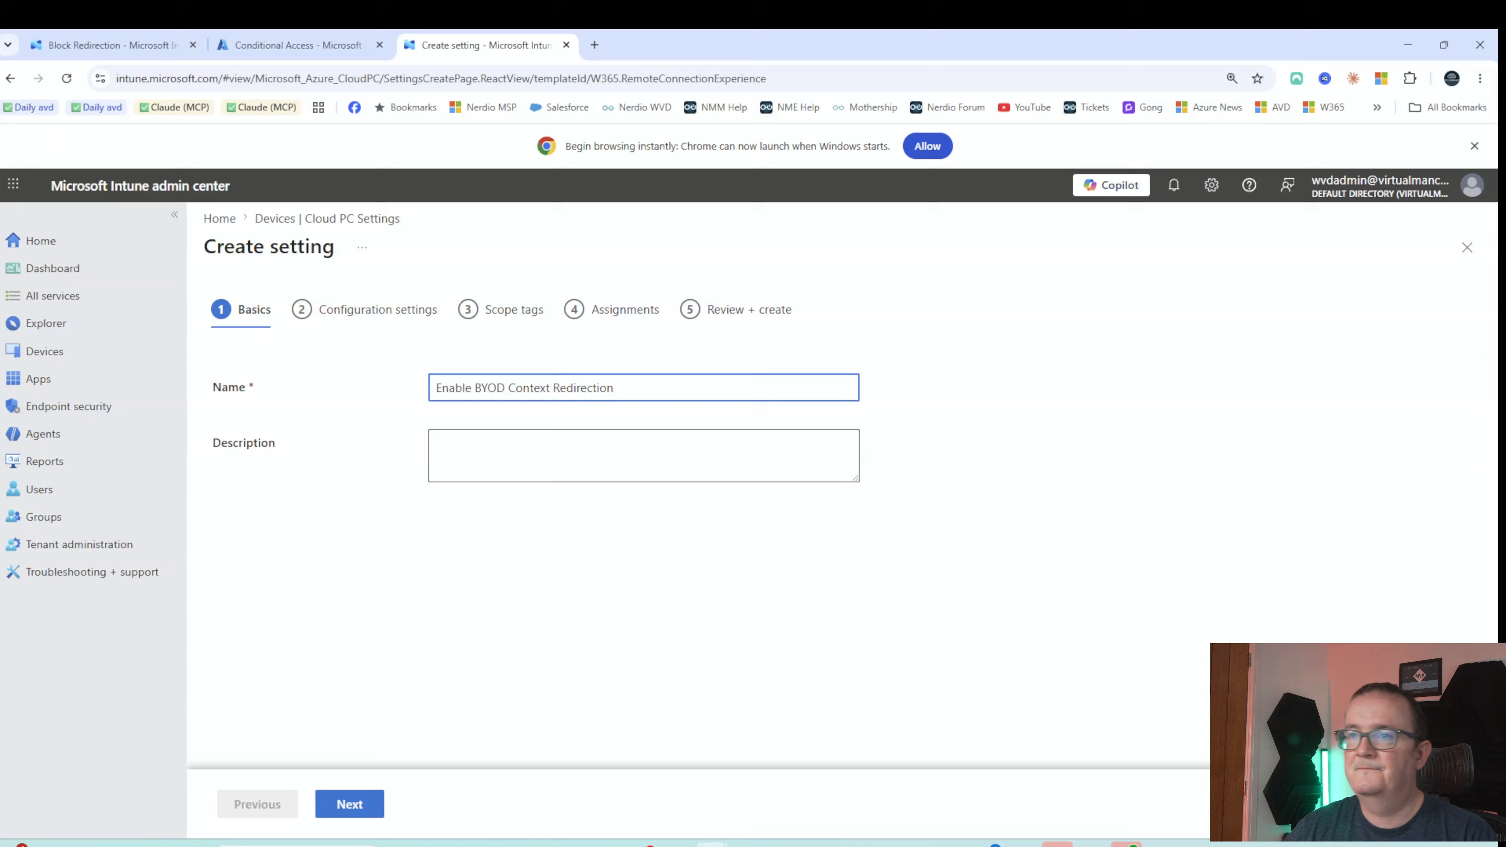
key("Tab")
left_click(349, 803)
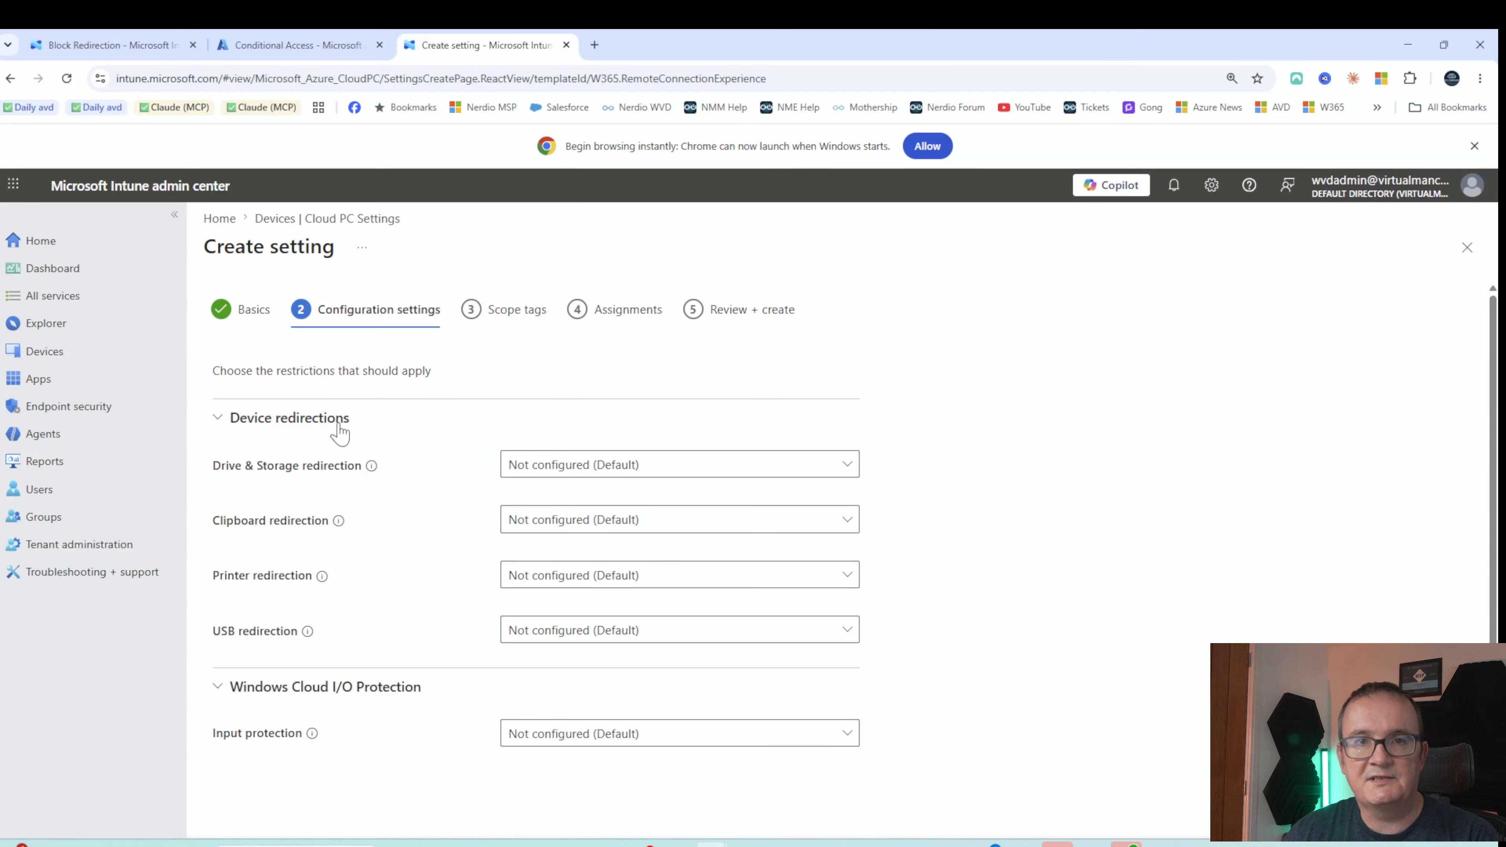
Set Drive & Storage redirection to authentication context c3:BYOD Policy for Clipboard redirection
scroll(340, 433, "down", 1)
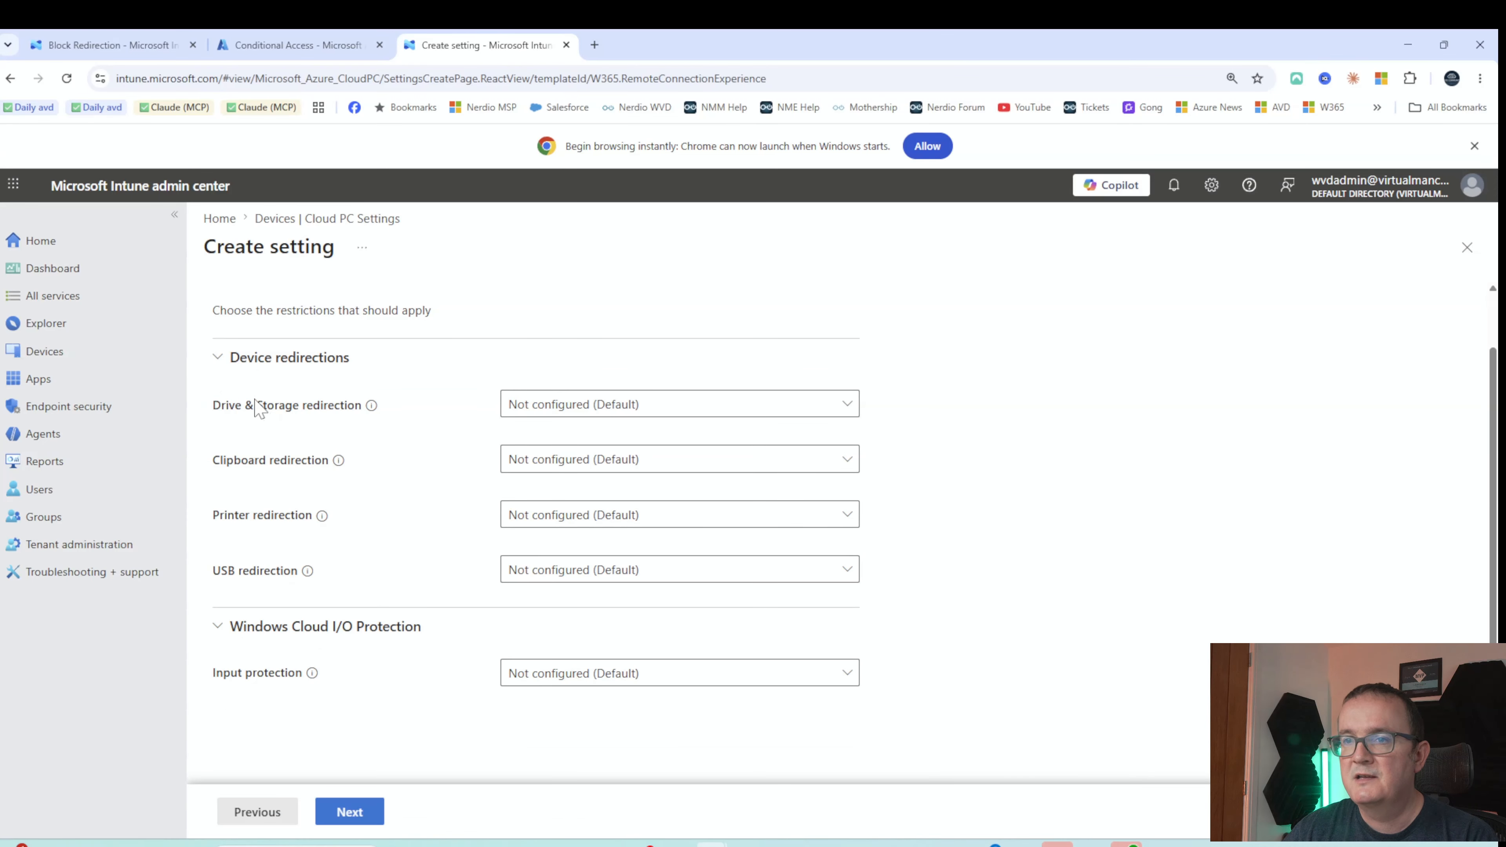
left_click(551, 406)
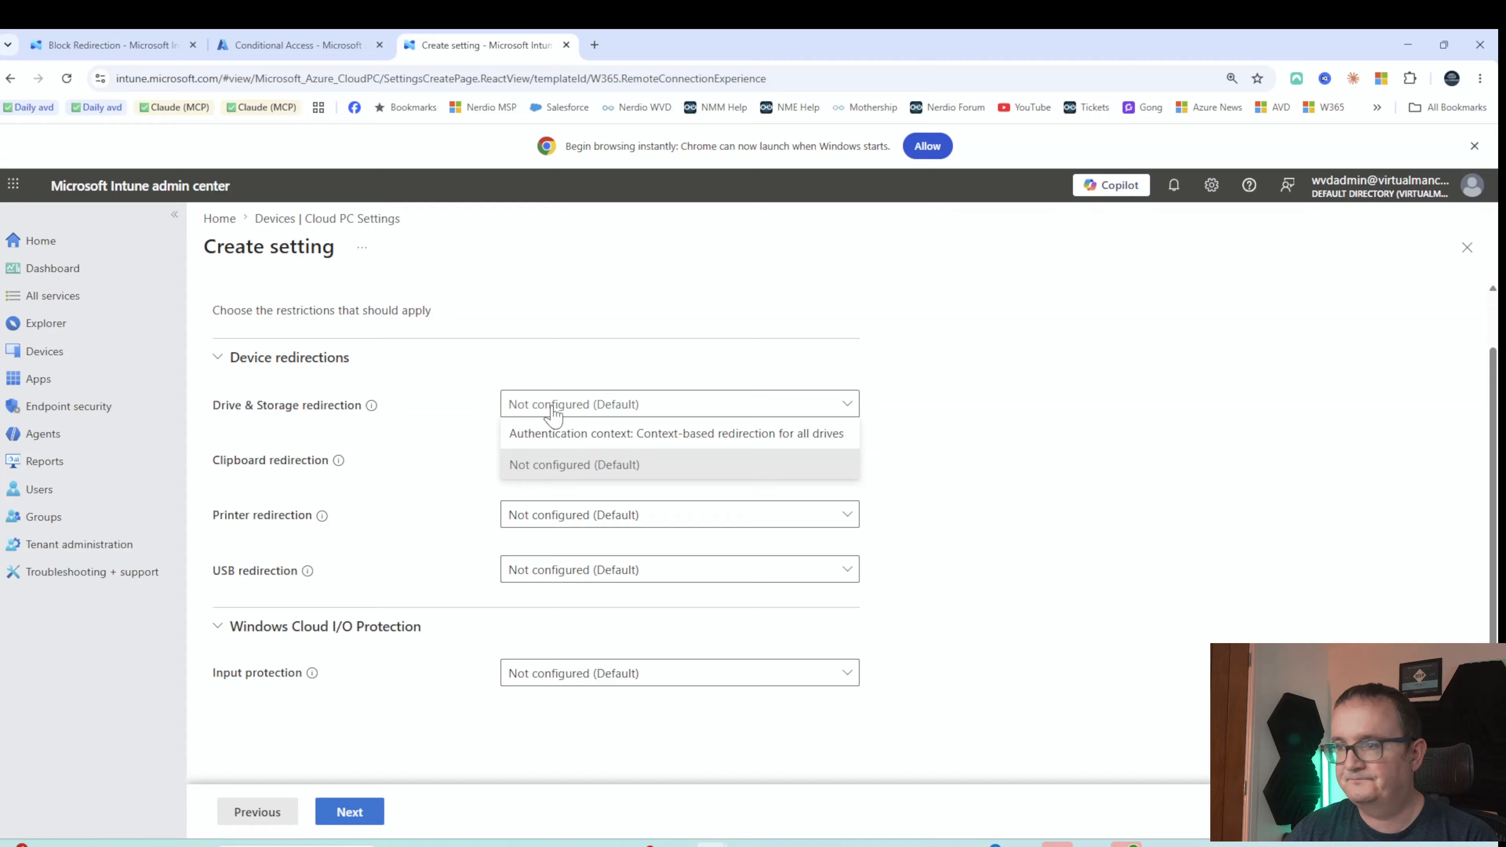
left_click(575, 442)
left_click(566, 466)
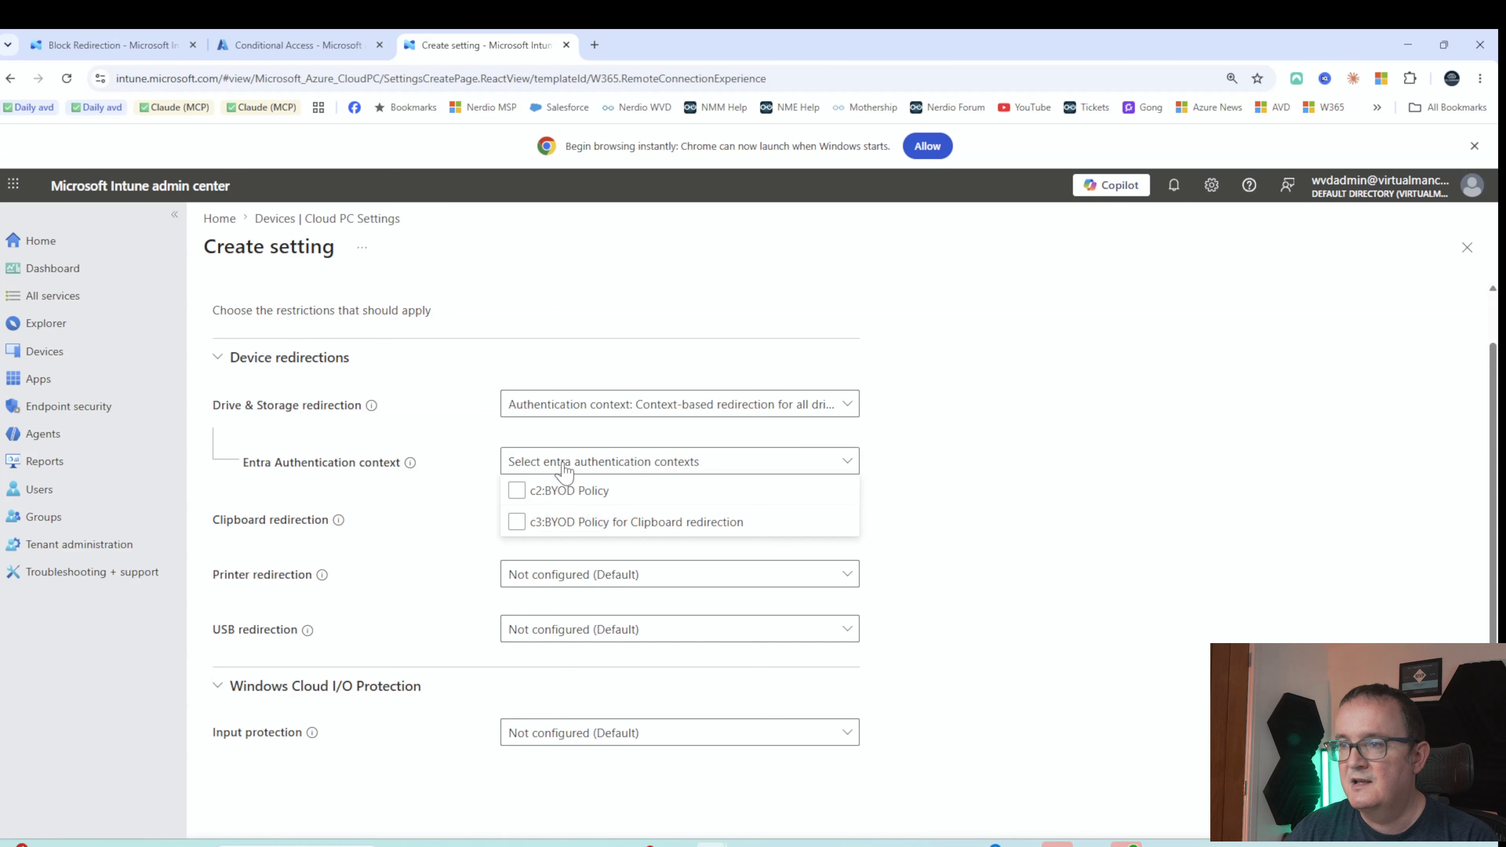
left_click(630, 503)
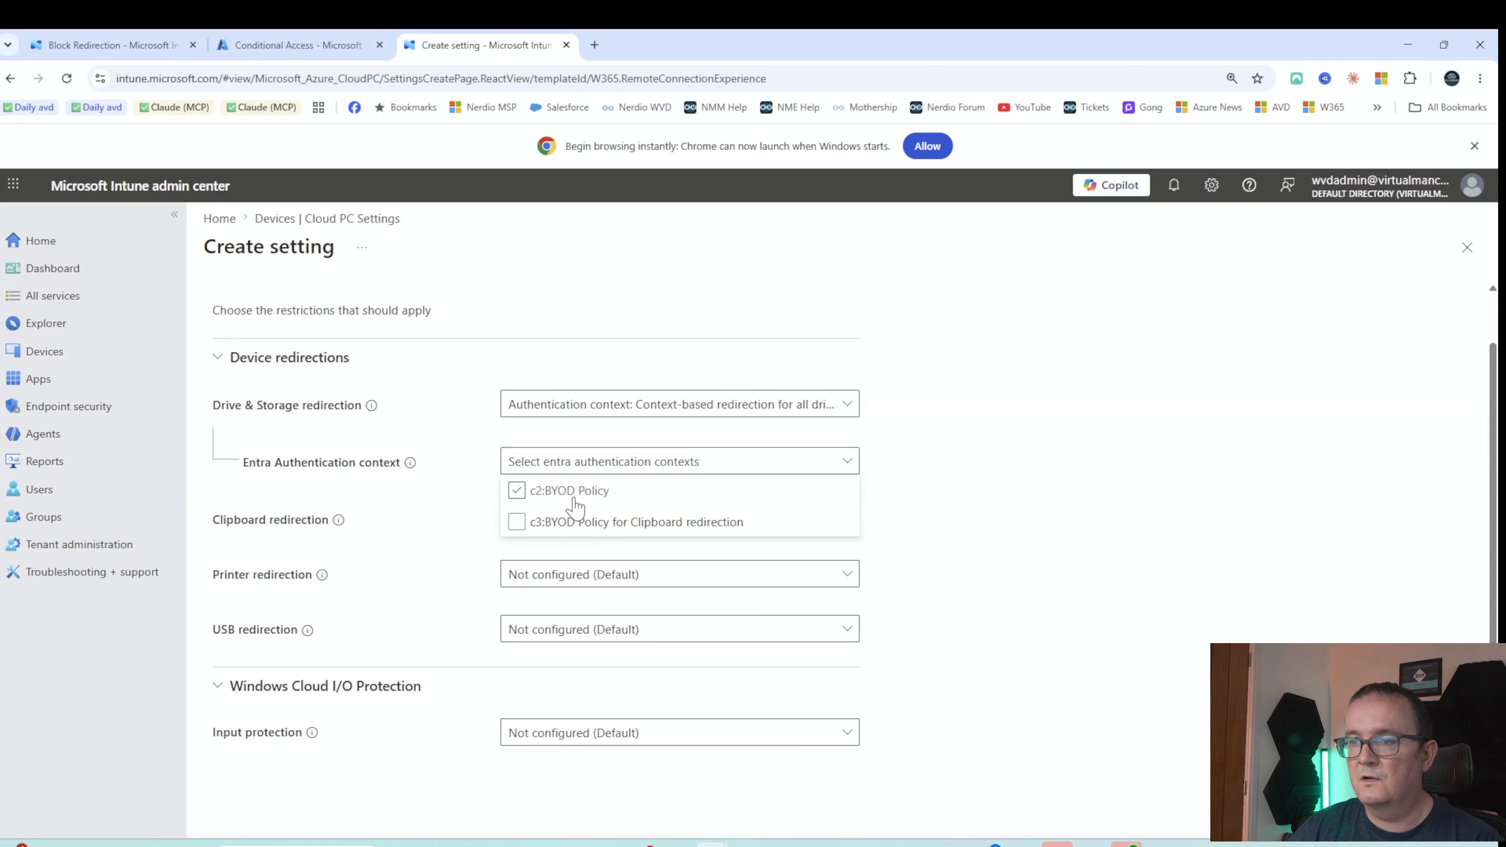
left_click(517, 522)
left_click(1092, 511)
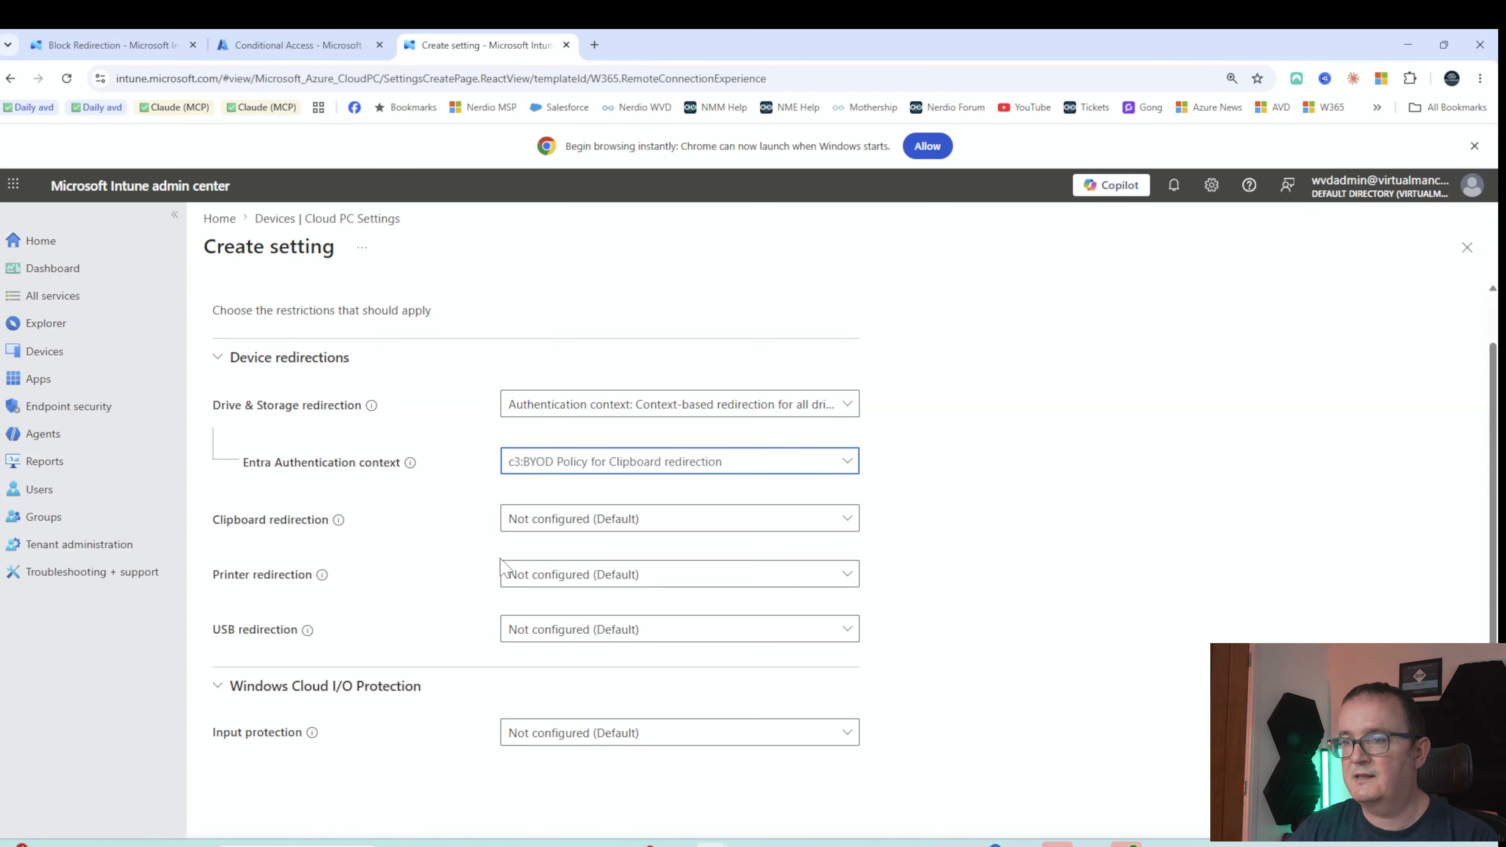
Set Clipboard redirection to the same c3 BYOD authentication context
left_click(588, 522)
left_click(549, 554)
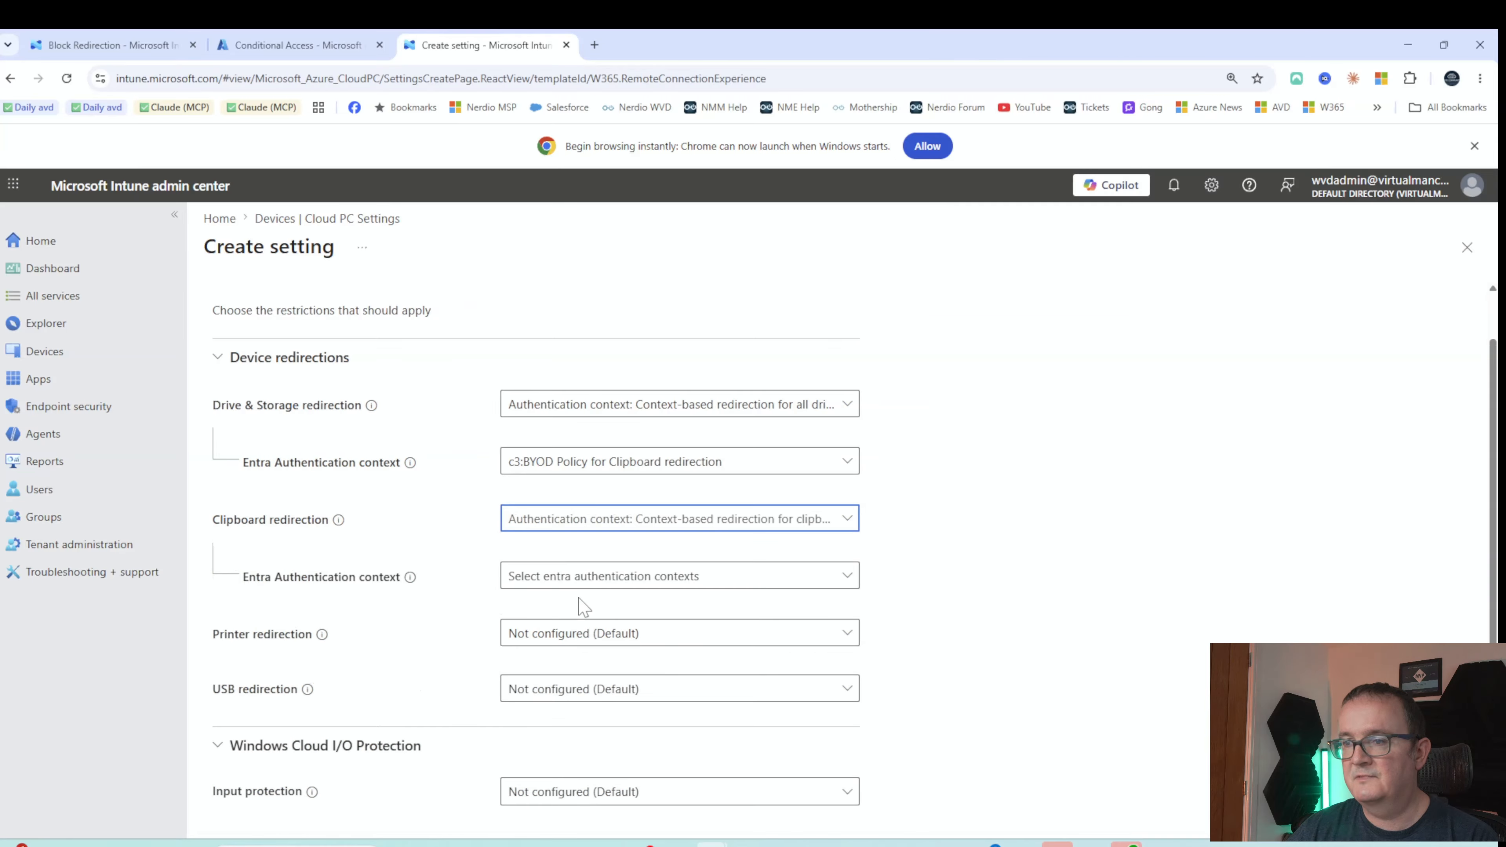
left_click(578, 577)
left_click(534, 632)
left_click(1065, 565)
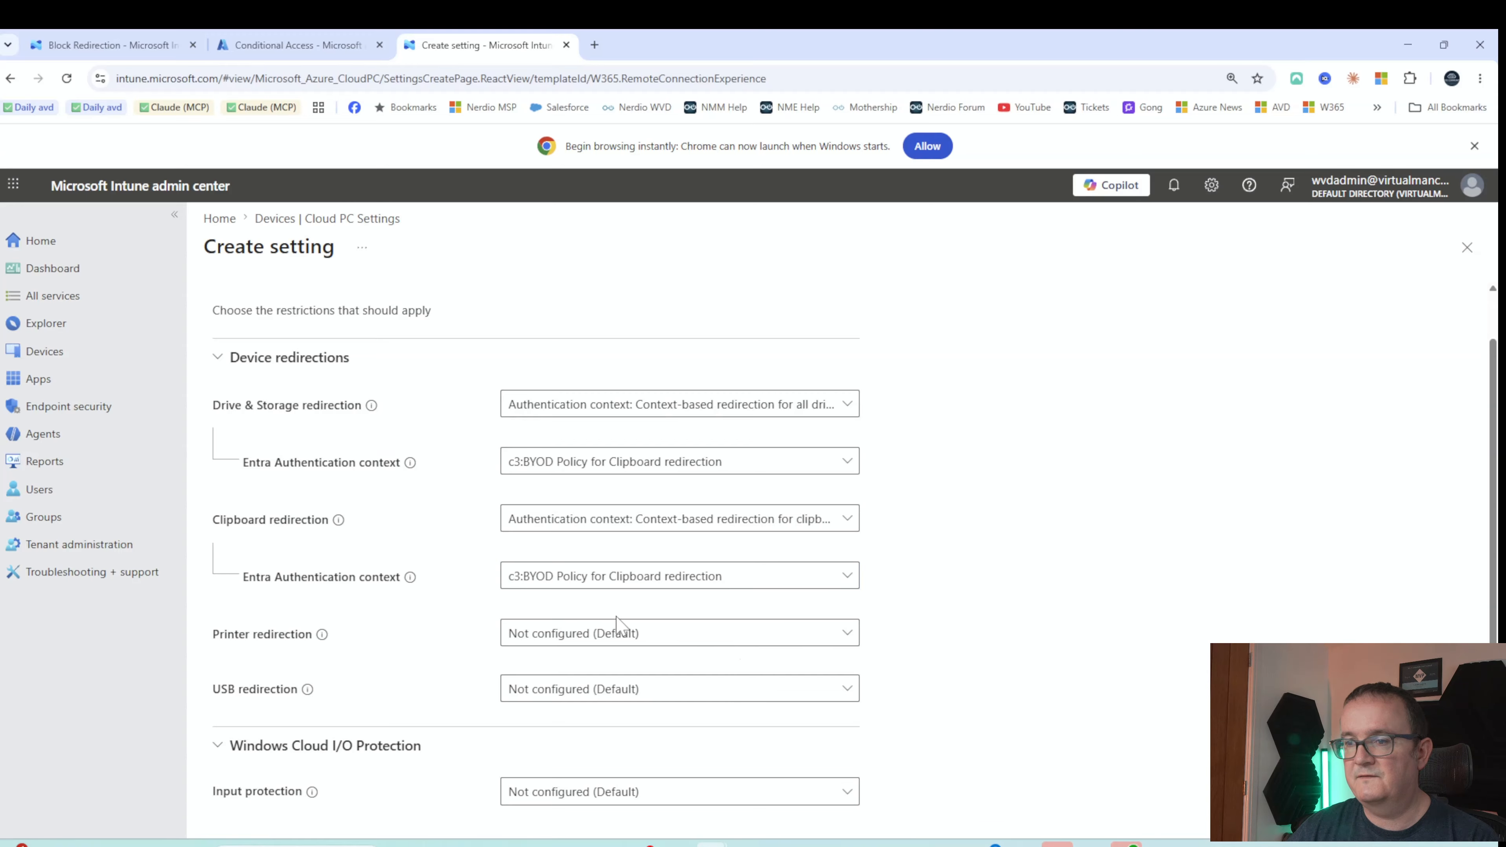
left_click(598, 632)
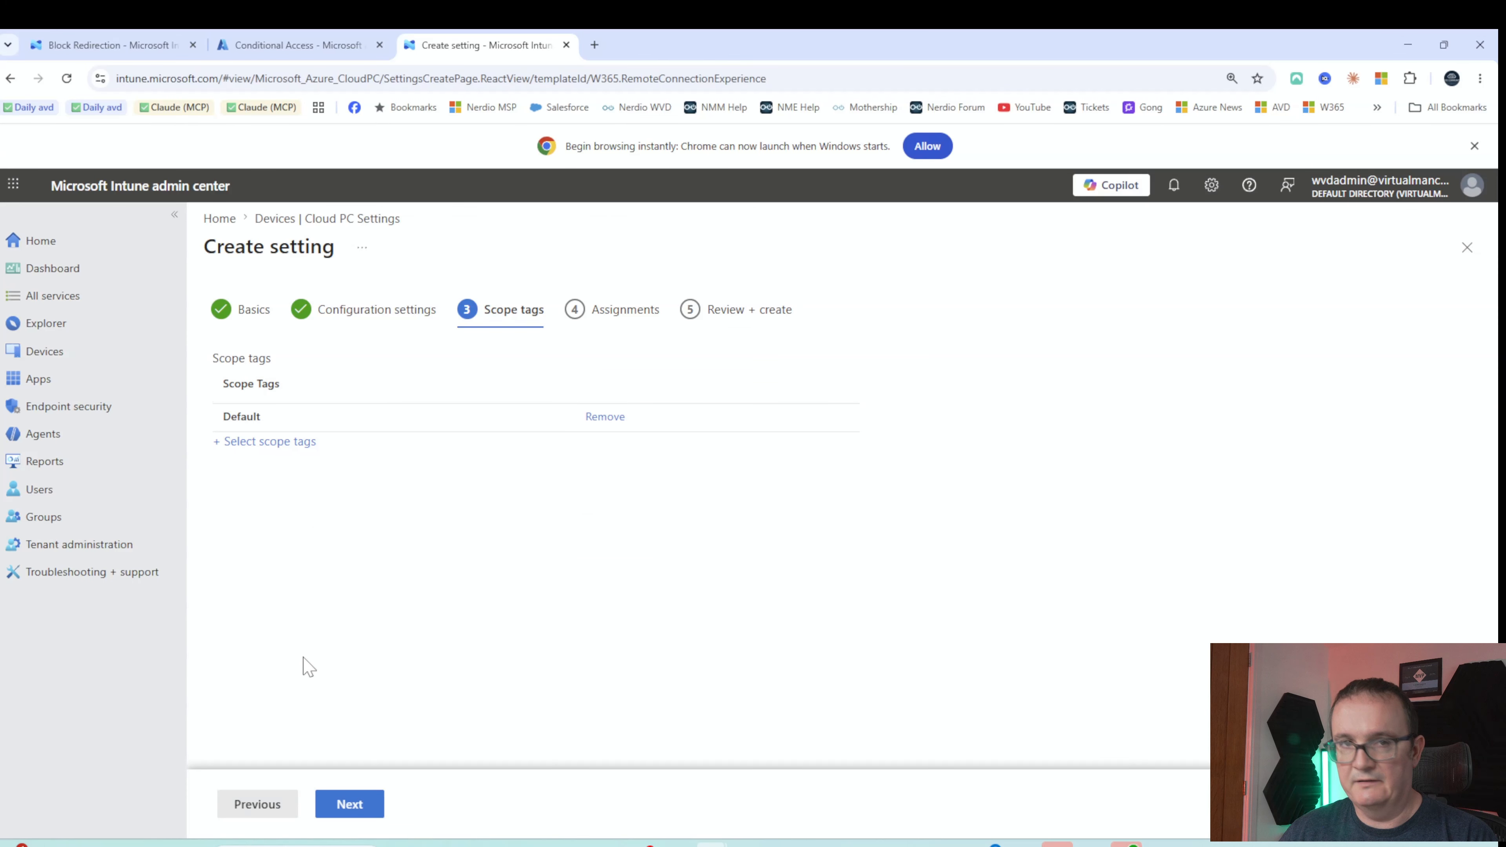
Assign the setting to the W365 Devices group, review, and create it
left_click(339, 807)
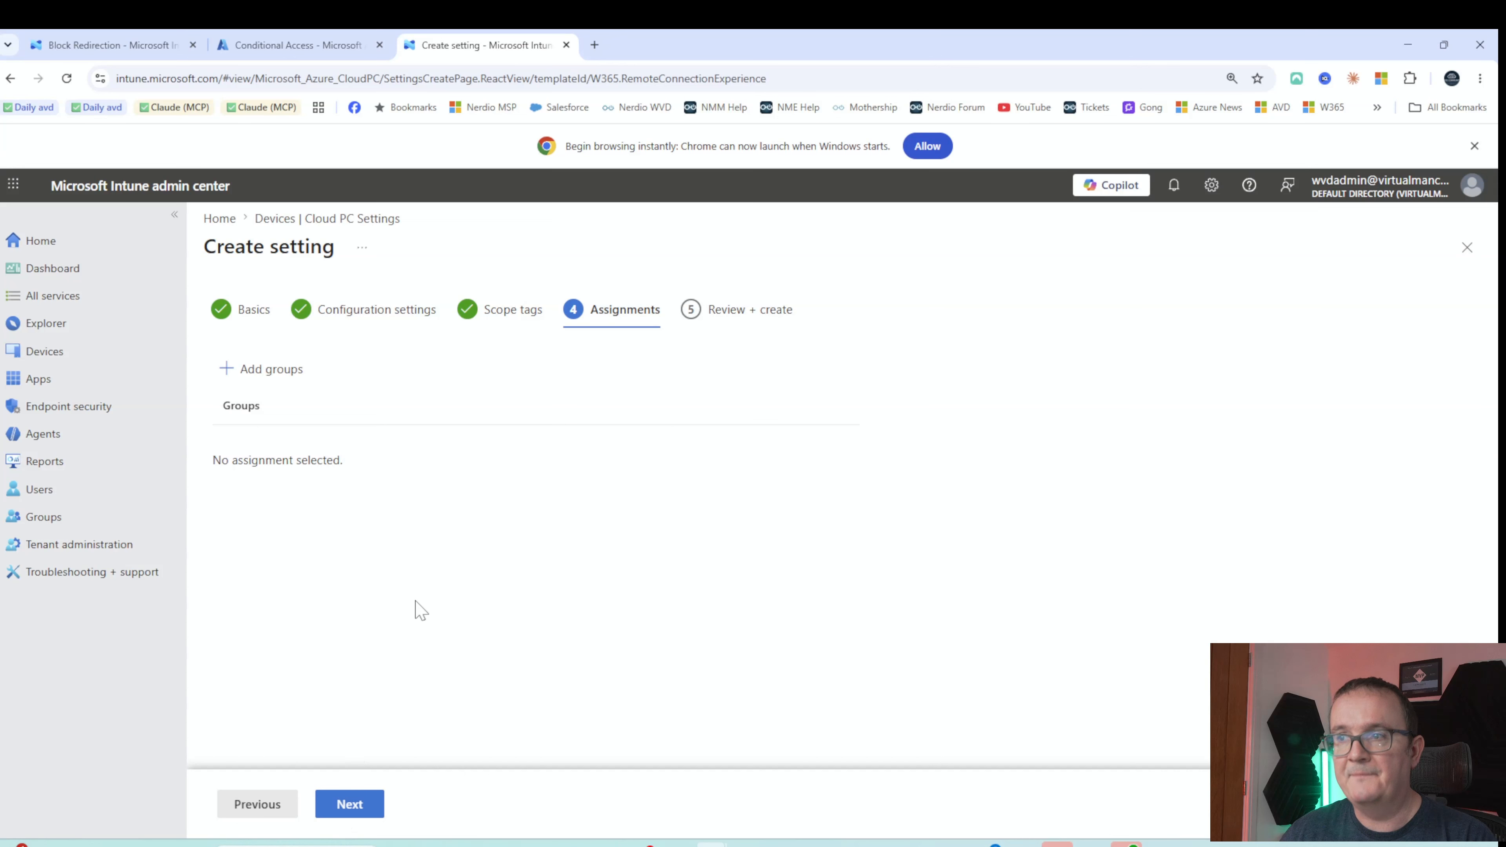
left_click(277, 383)
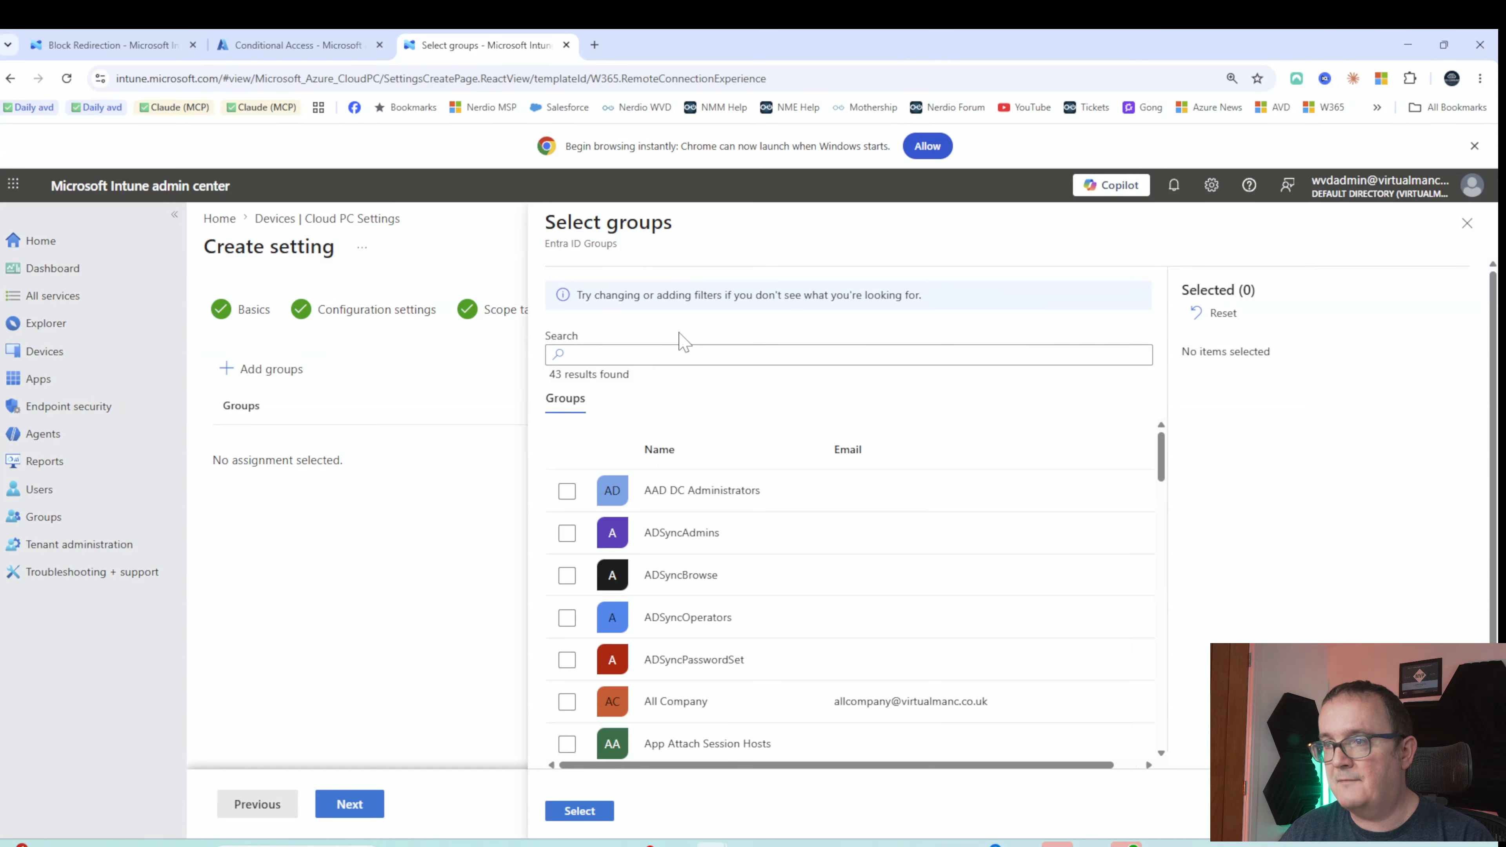
scroll(850, 614, "down", 20)
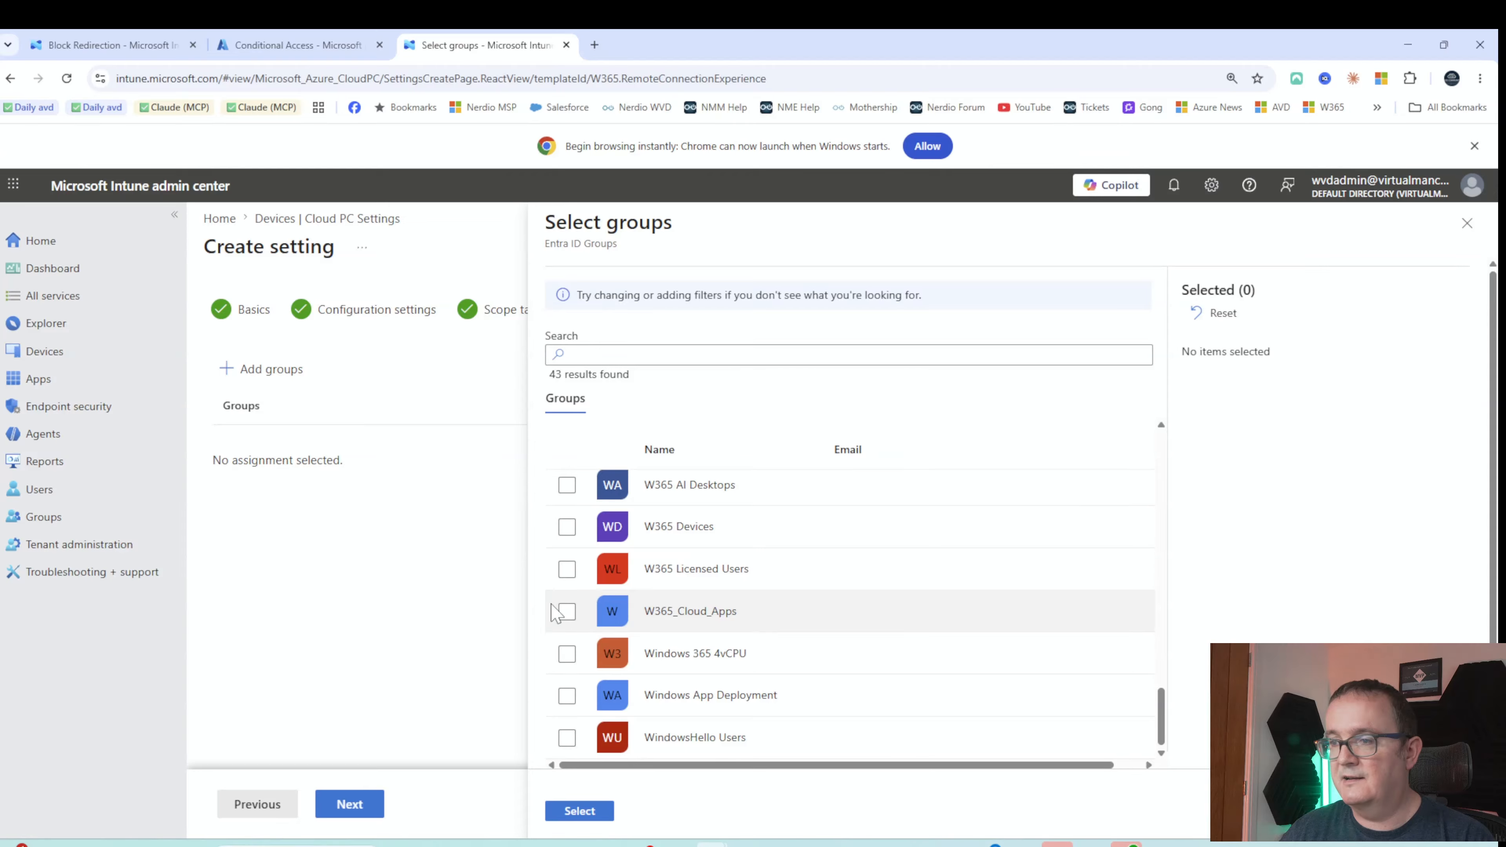
scroll(570, 587, "up", 2)
left_click(567, 605)
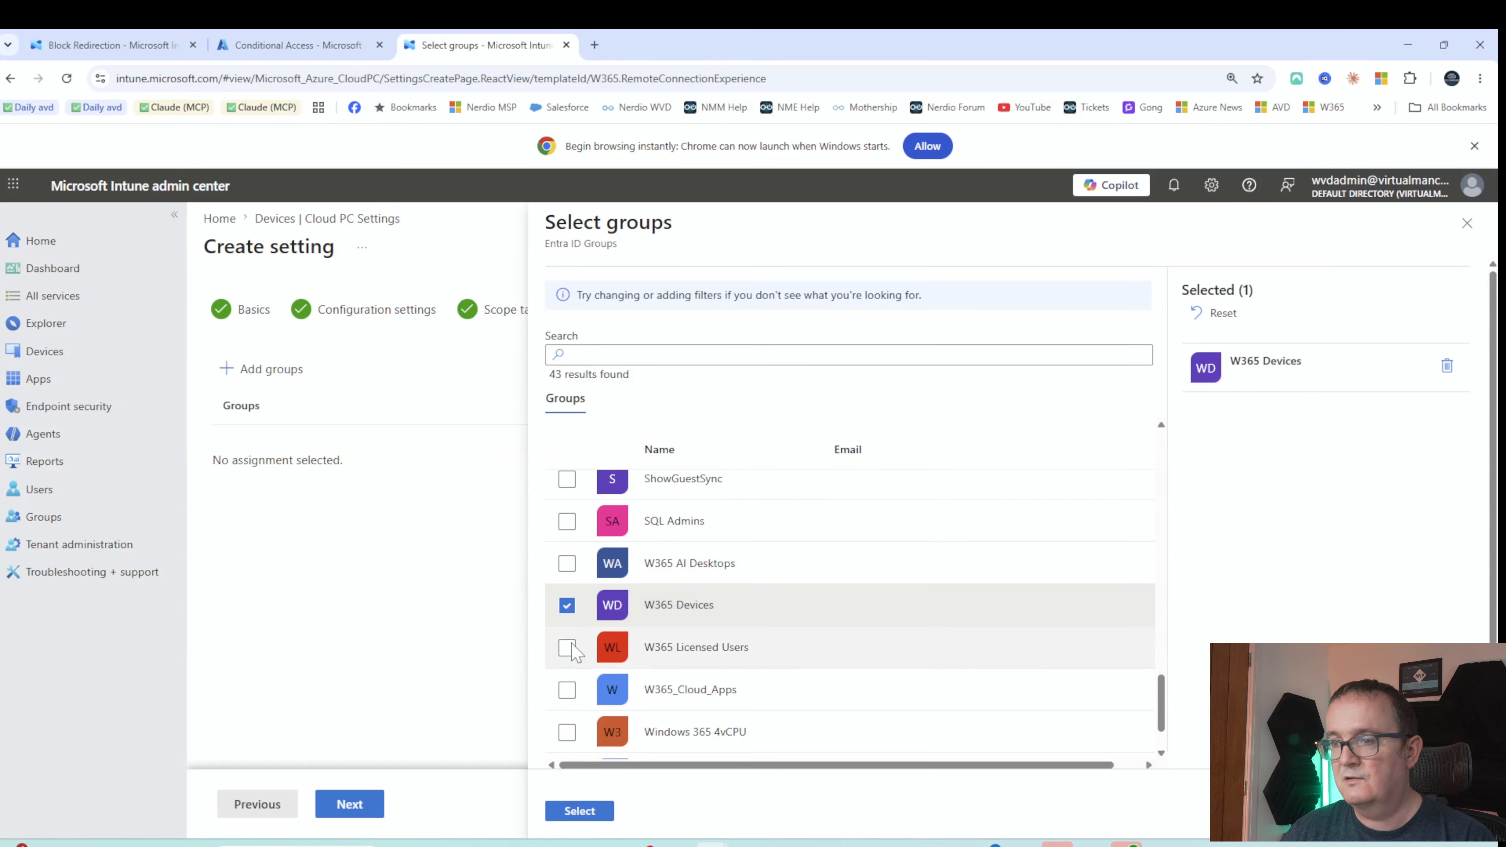
left_click(580, 808)
left_click(351, 803)
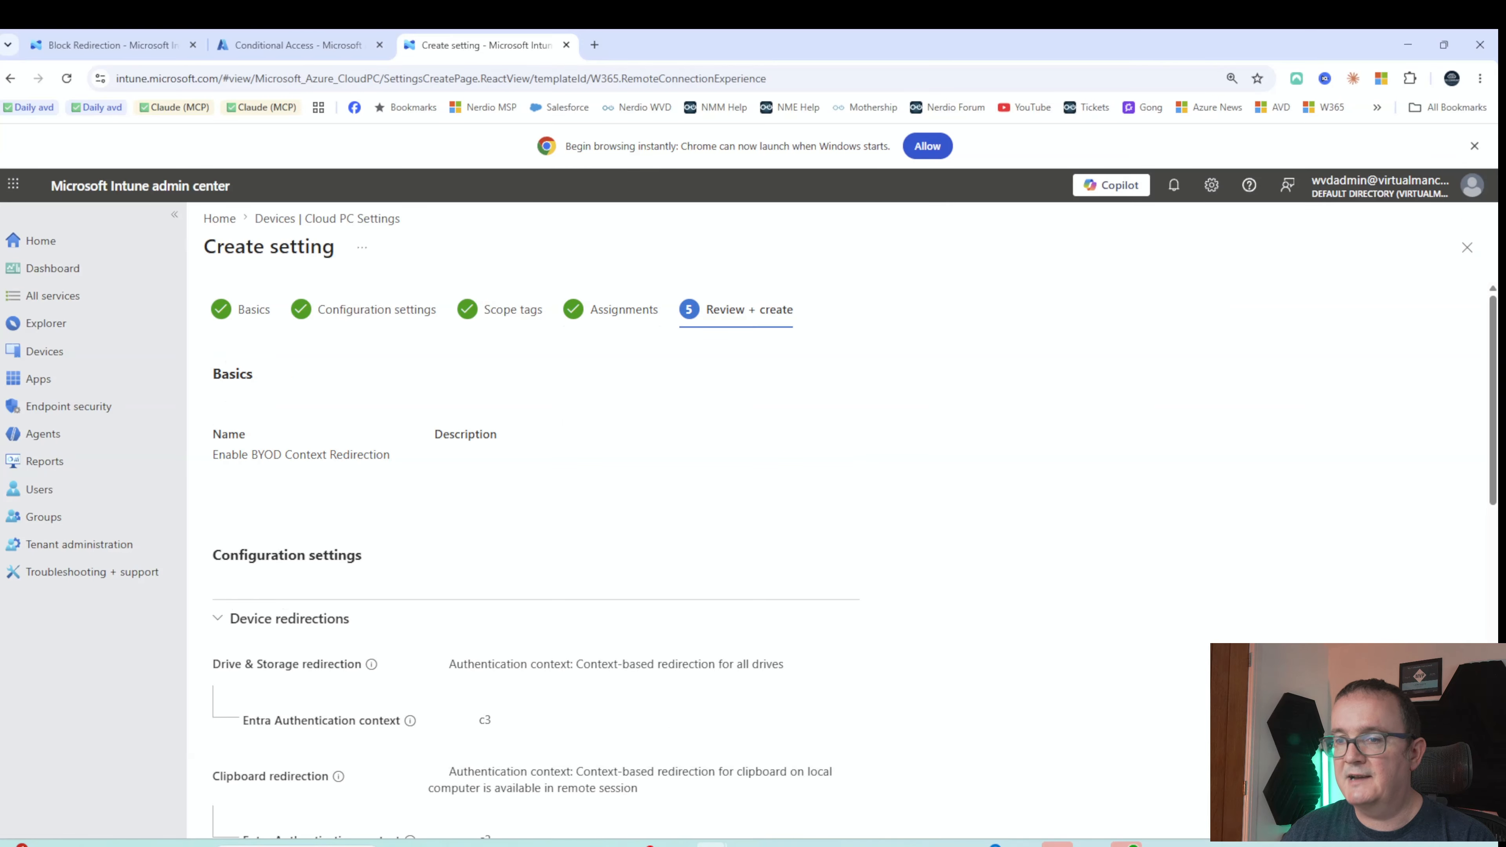
scroll(320, 475, "down", 10)
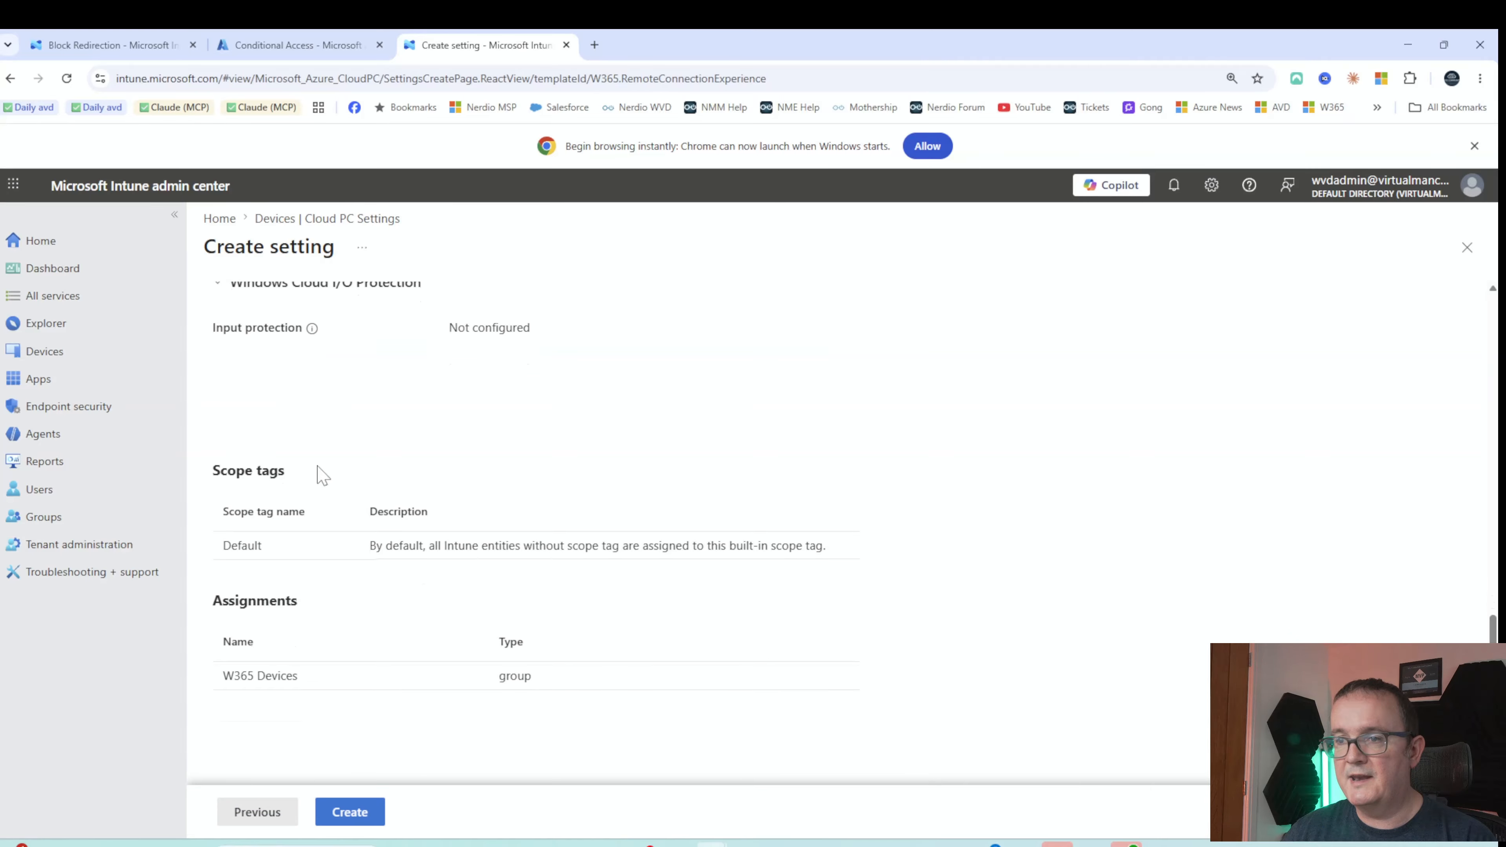
left_click(335, 812)
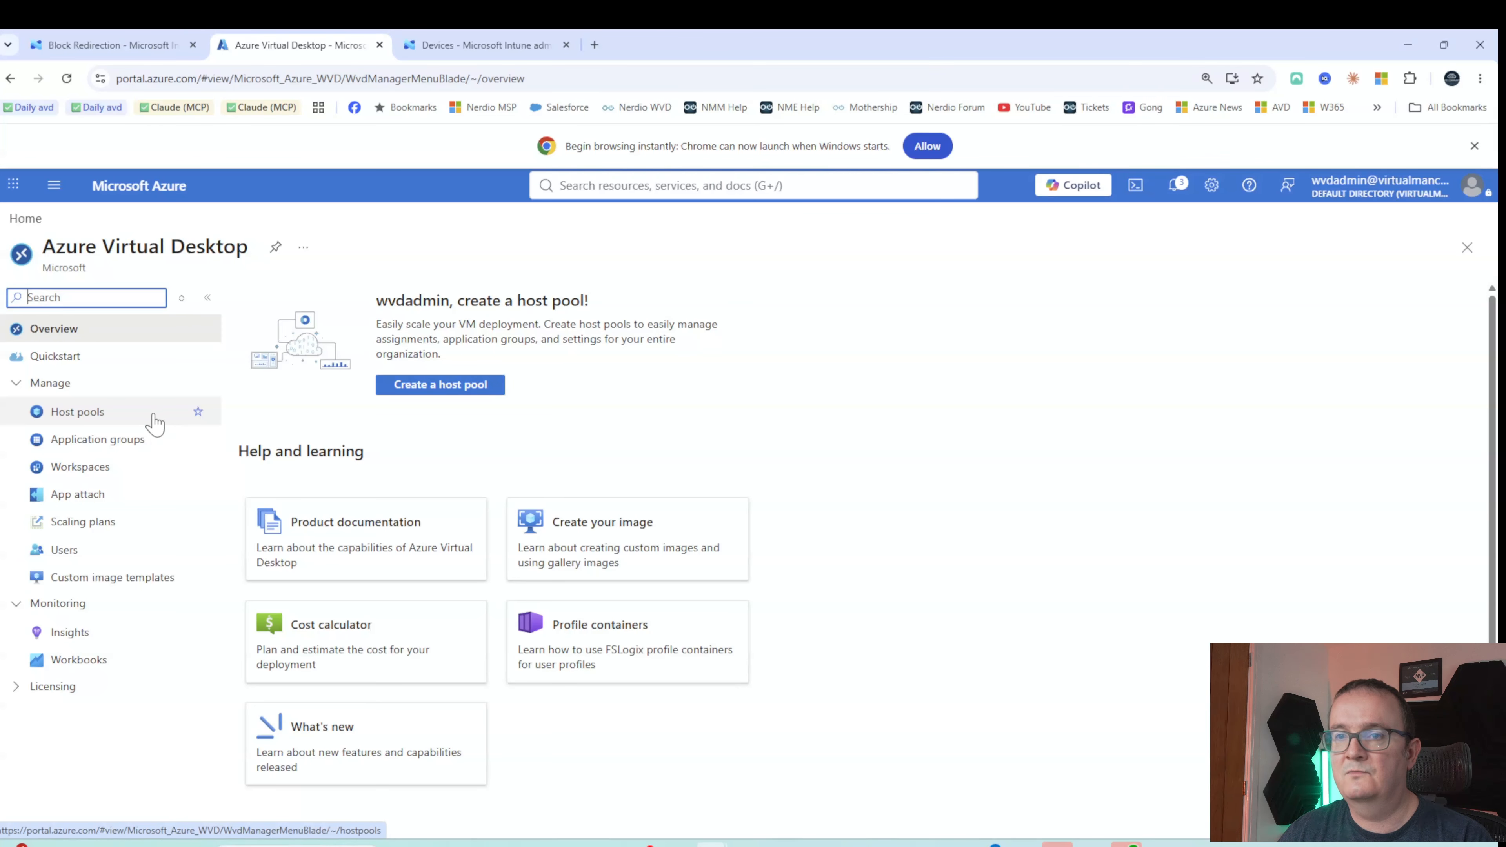
Open the expertsliveuk host pool, view its properties, and go to RDP Properties
left_click(78, 412)
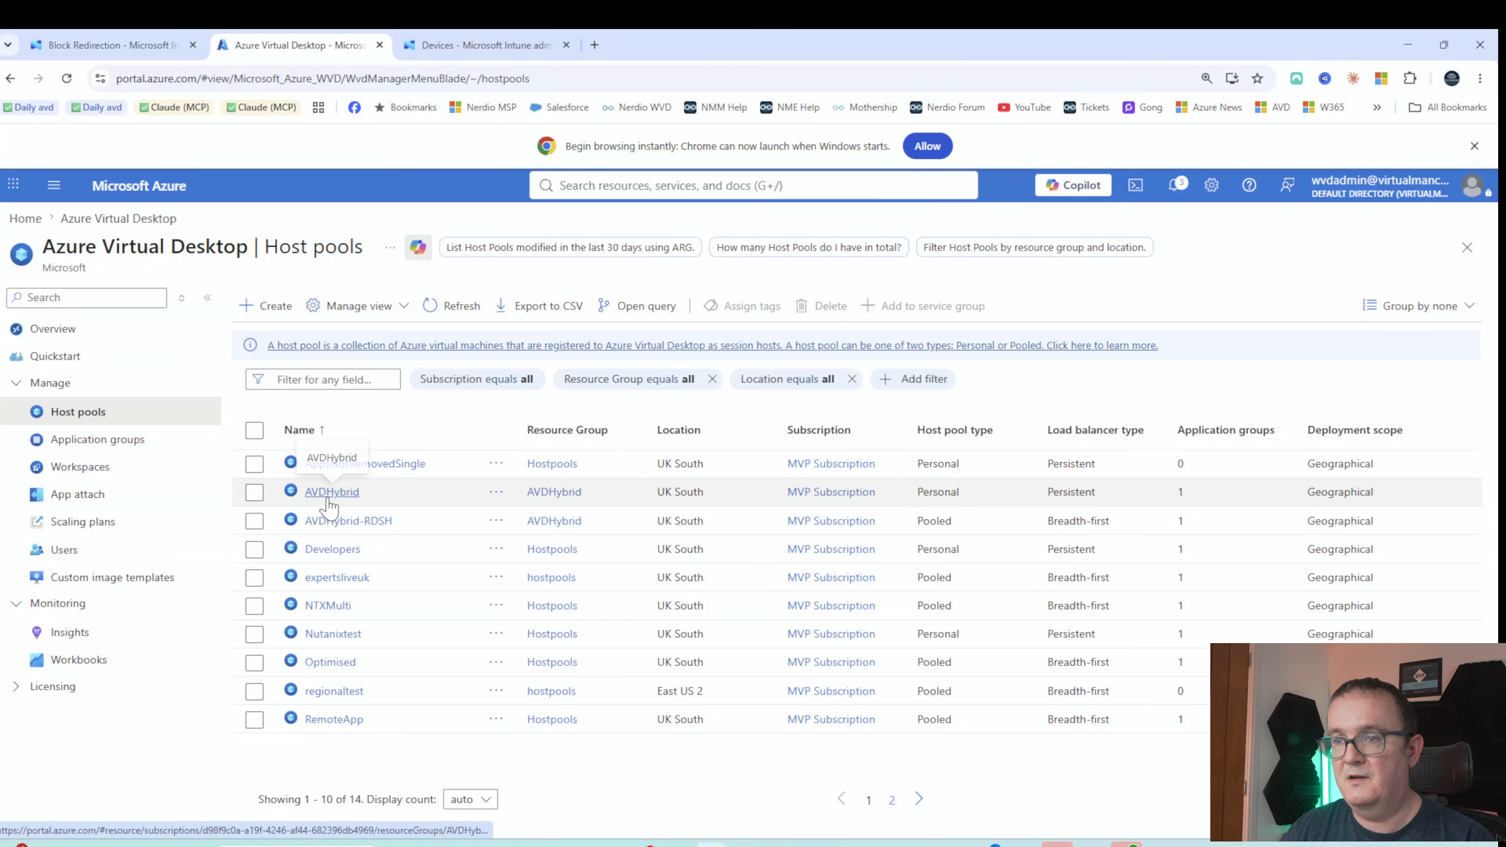
left_click(320, 578)
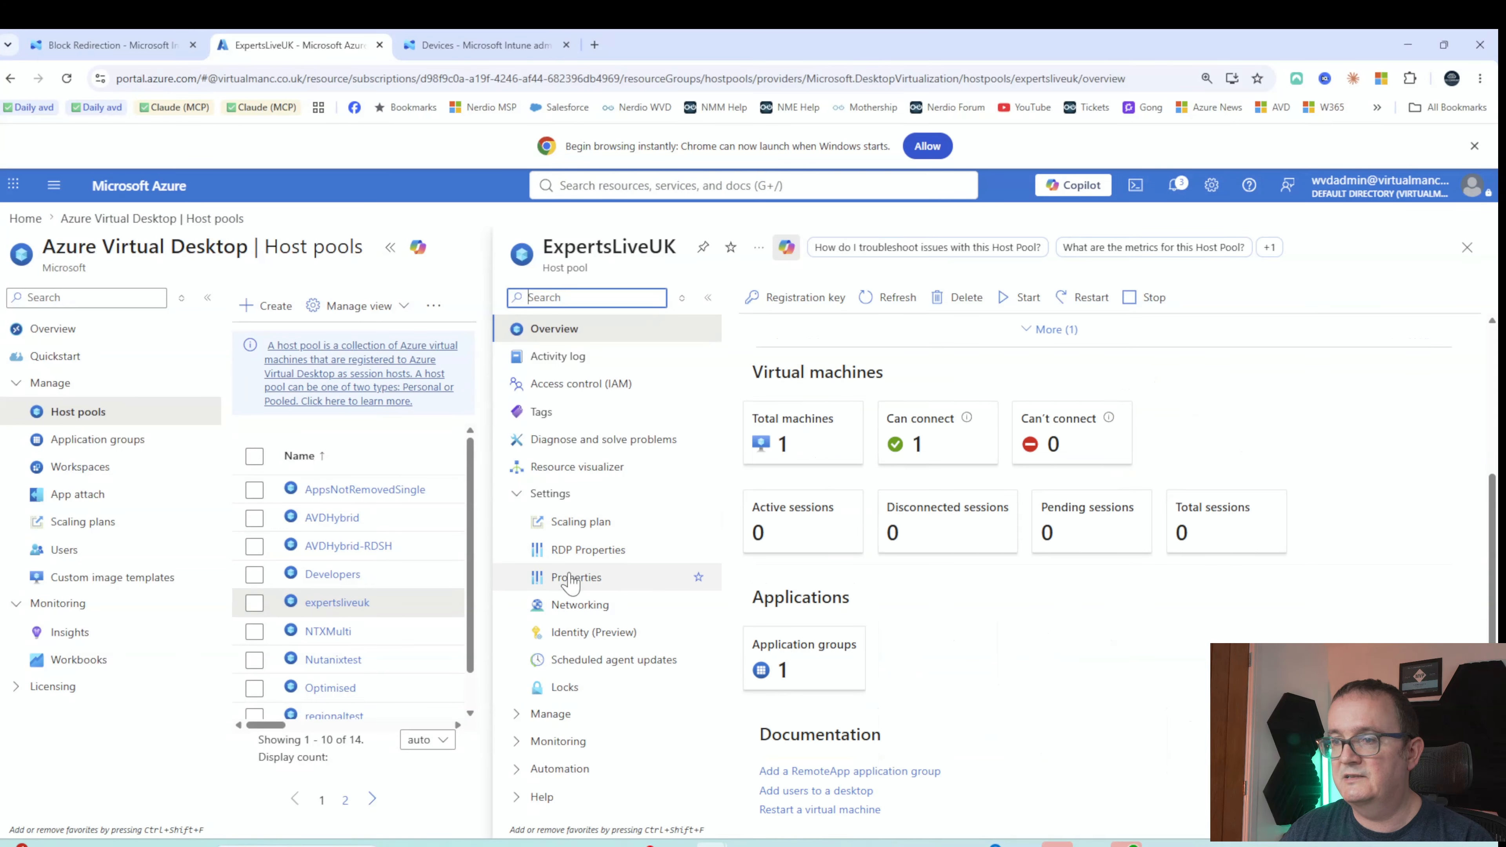
left_click(572, 577)
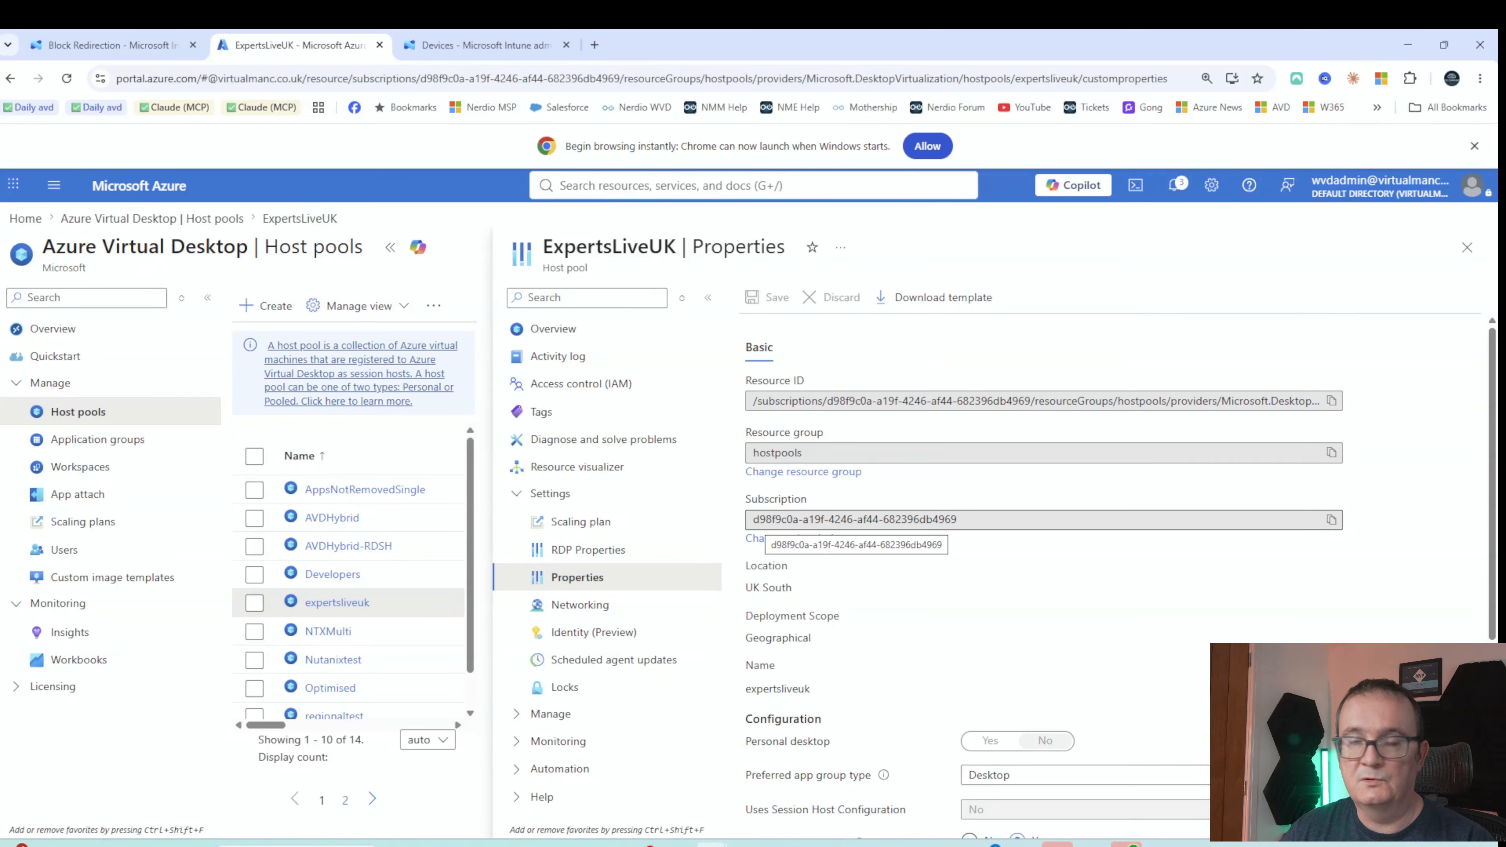
scroll(942, 623, "down", 5)
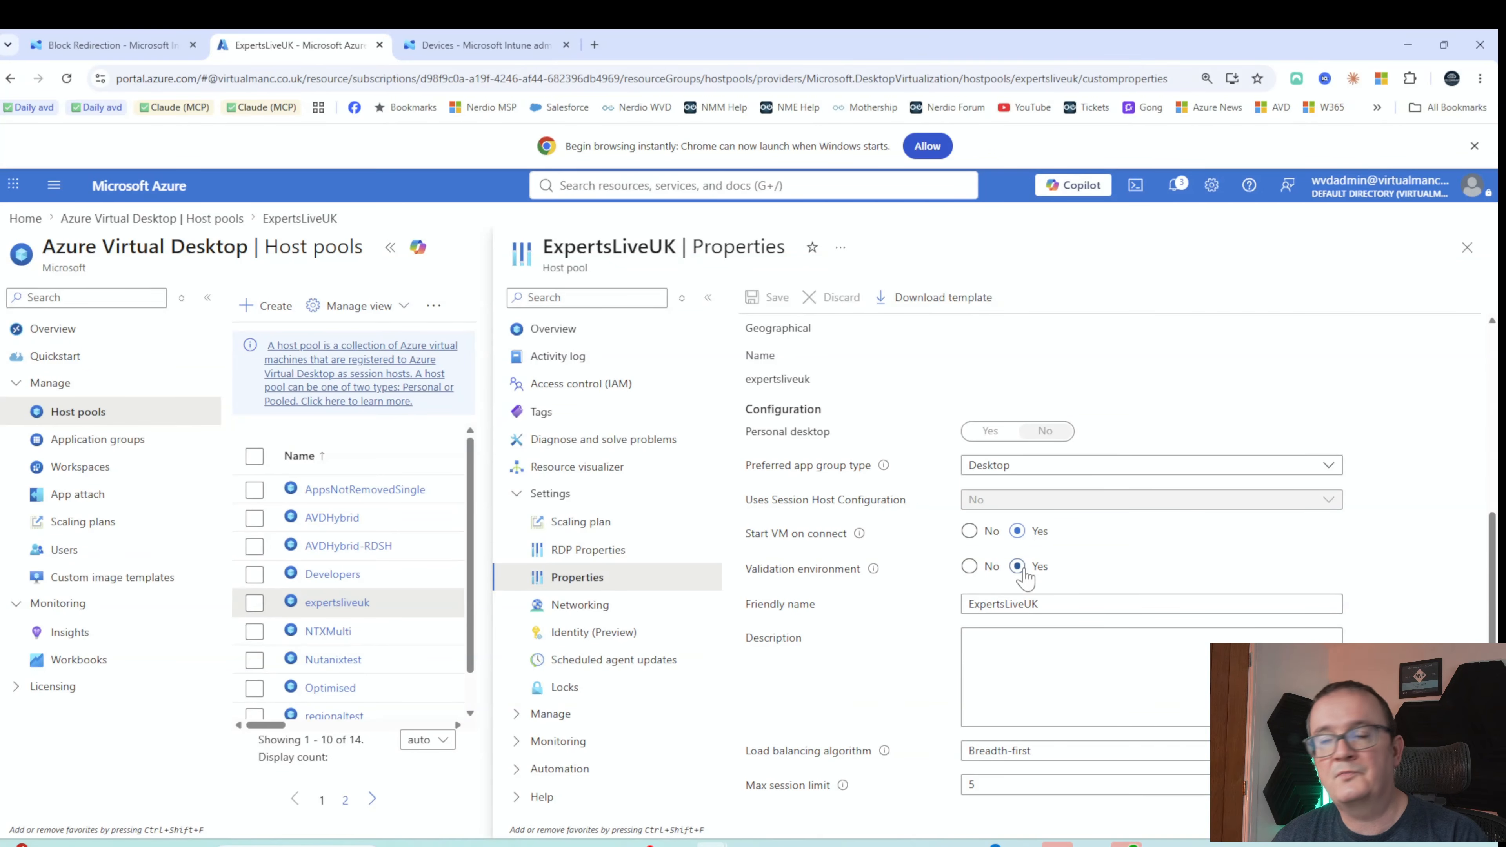
scroll(1026, 575, "up", 3)
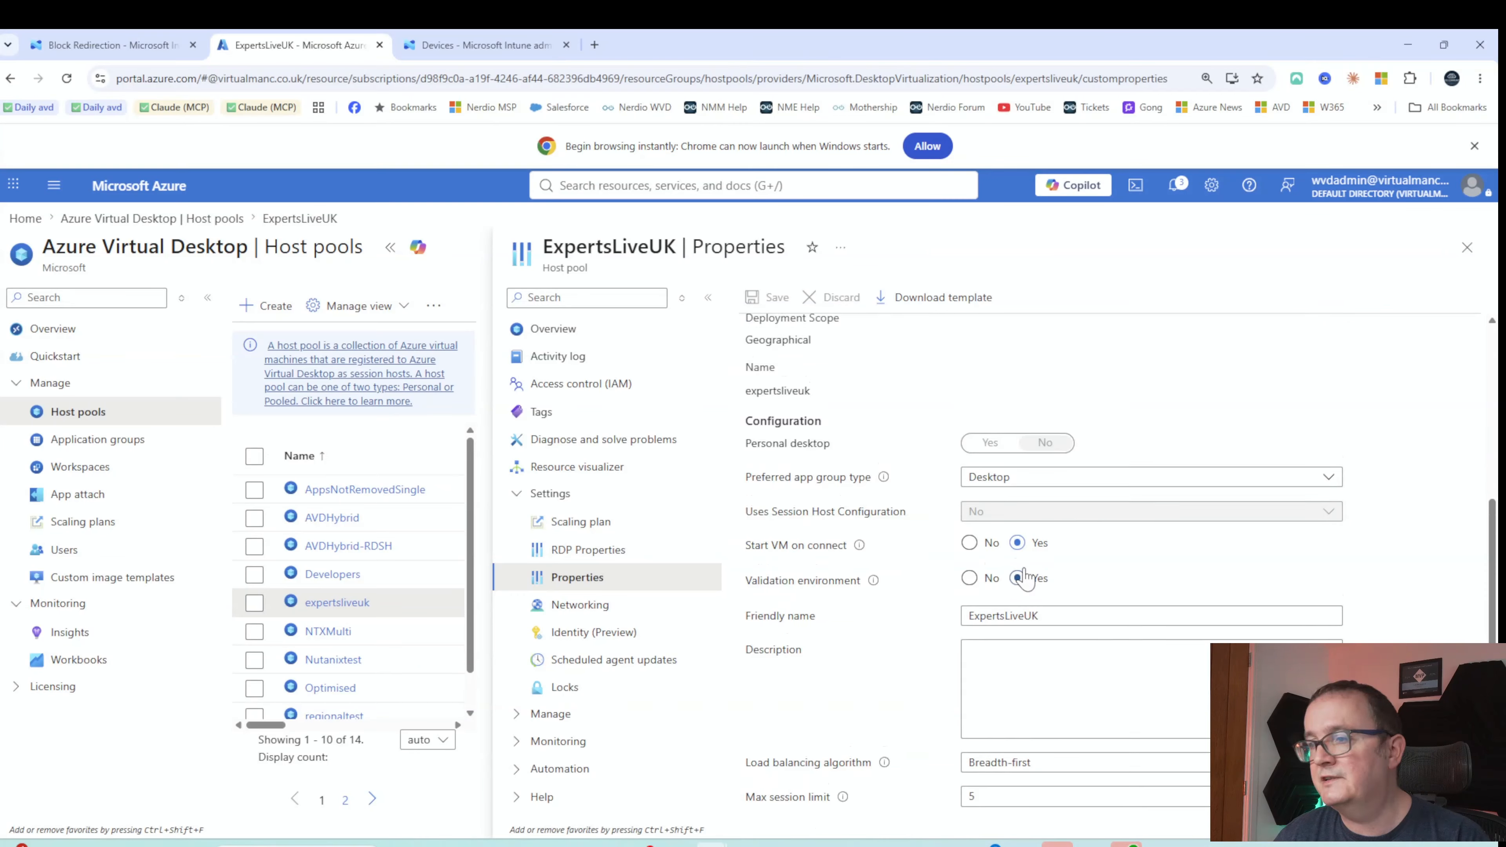
left_click(599, 553)
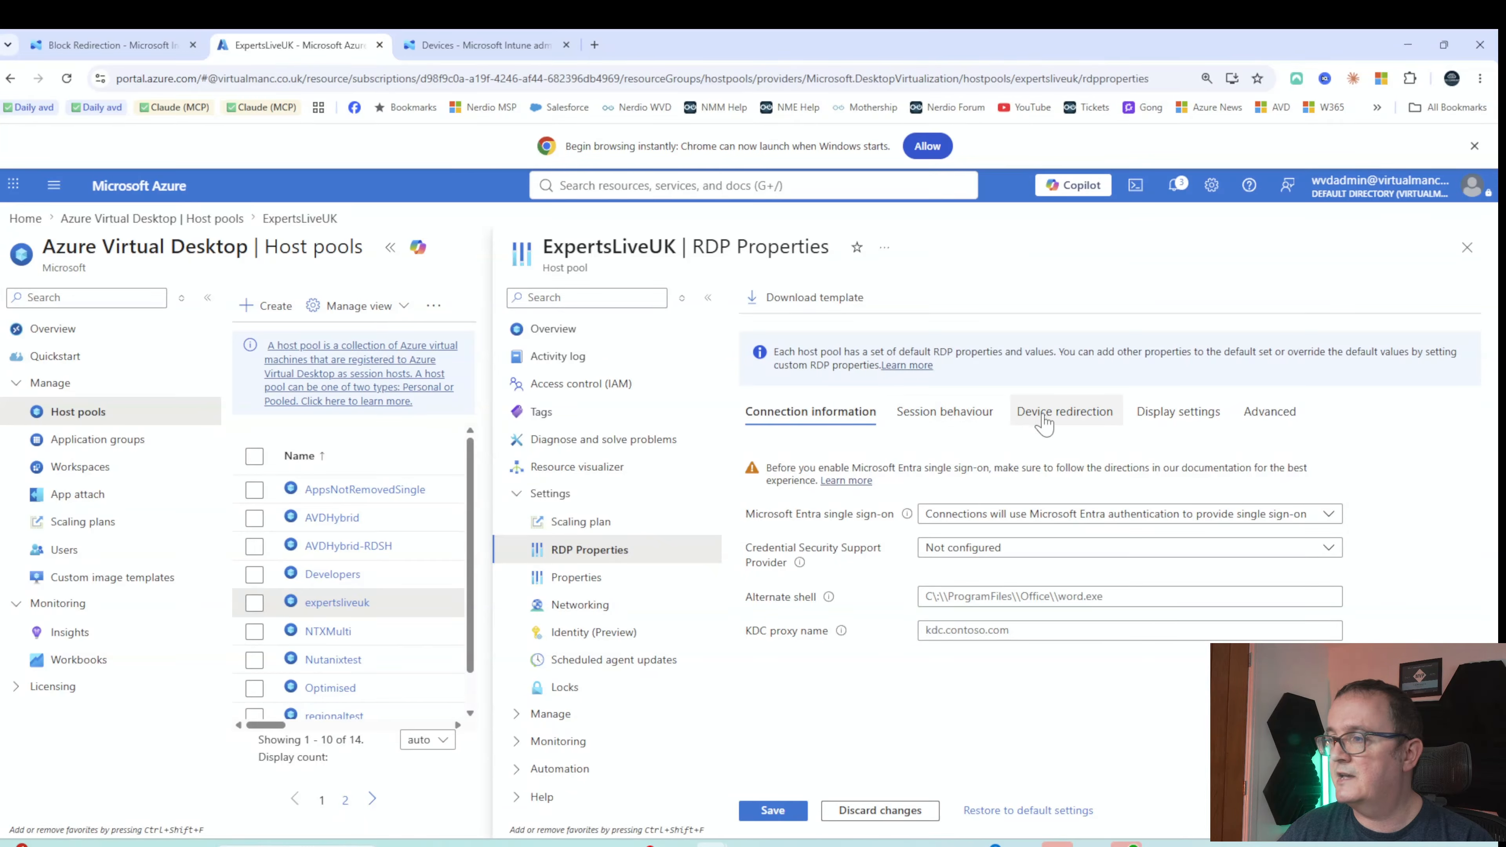
On ExpertsLiveUK's Device redirection tab, expand the Drive/storage redirection dropdown
left_click(1026, 425)
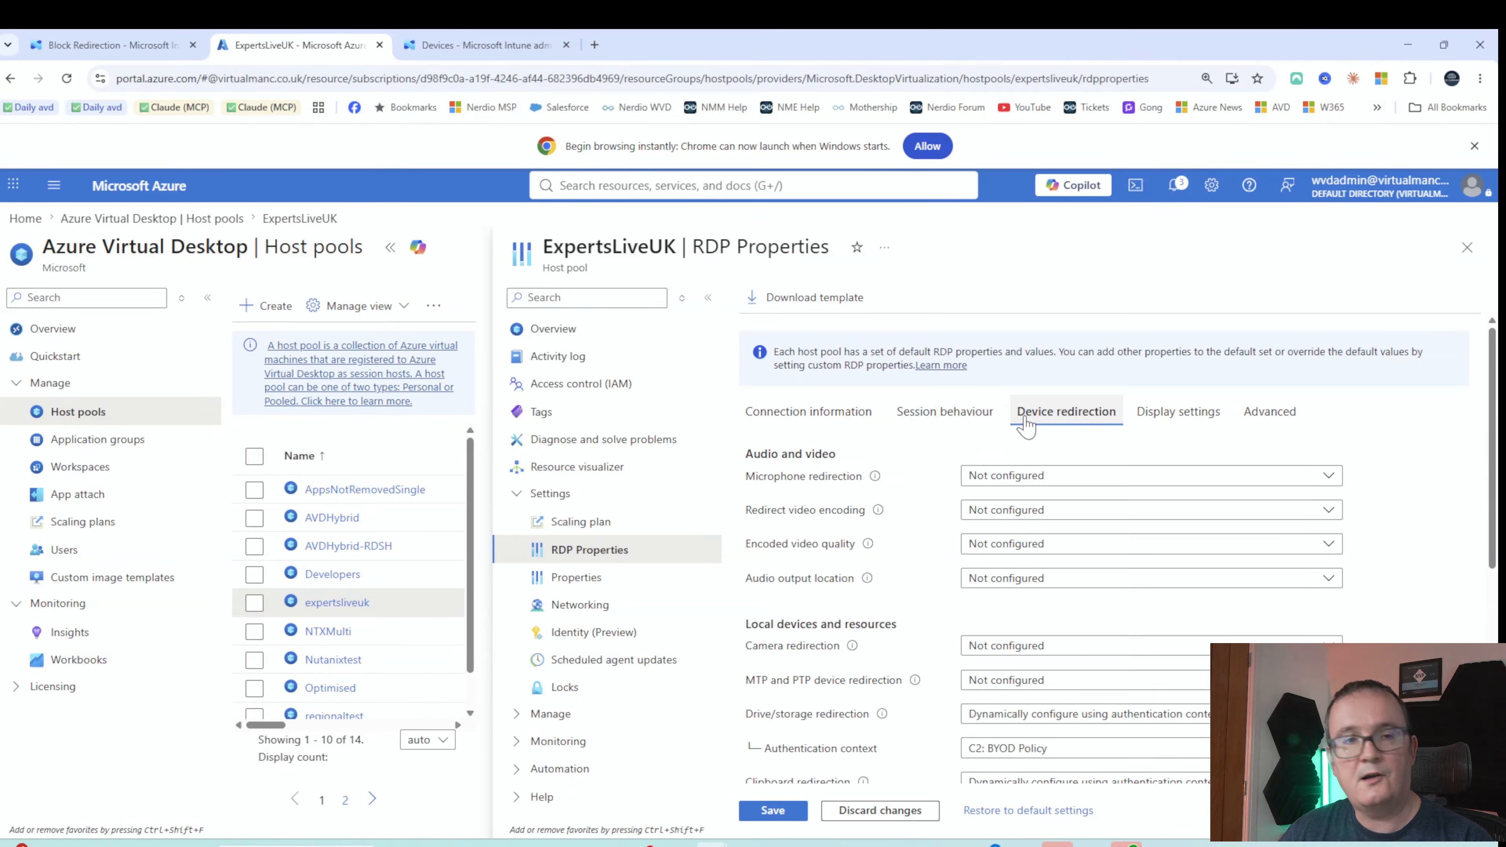
scroll(1026, 426, "down", 1)
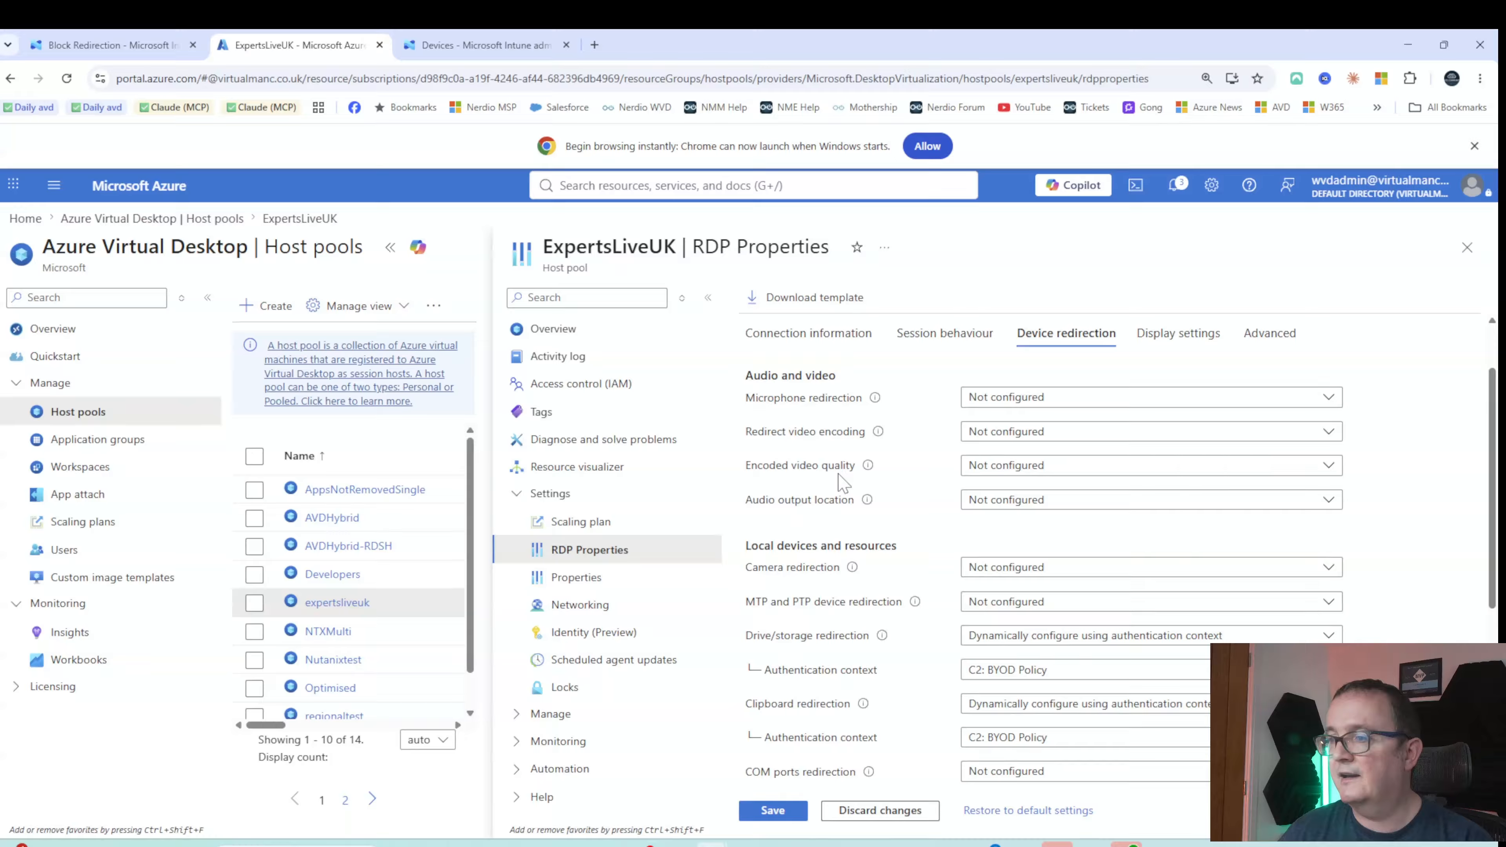
scroll(791, 519, "down", 1)
scroll(792, 519, "down", 1)
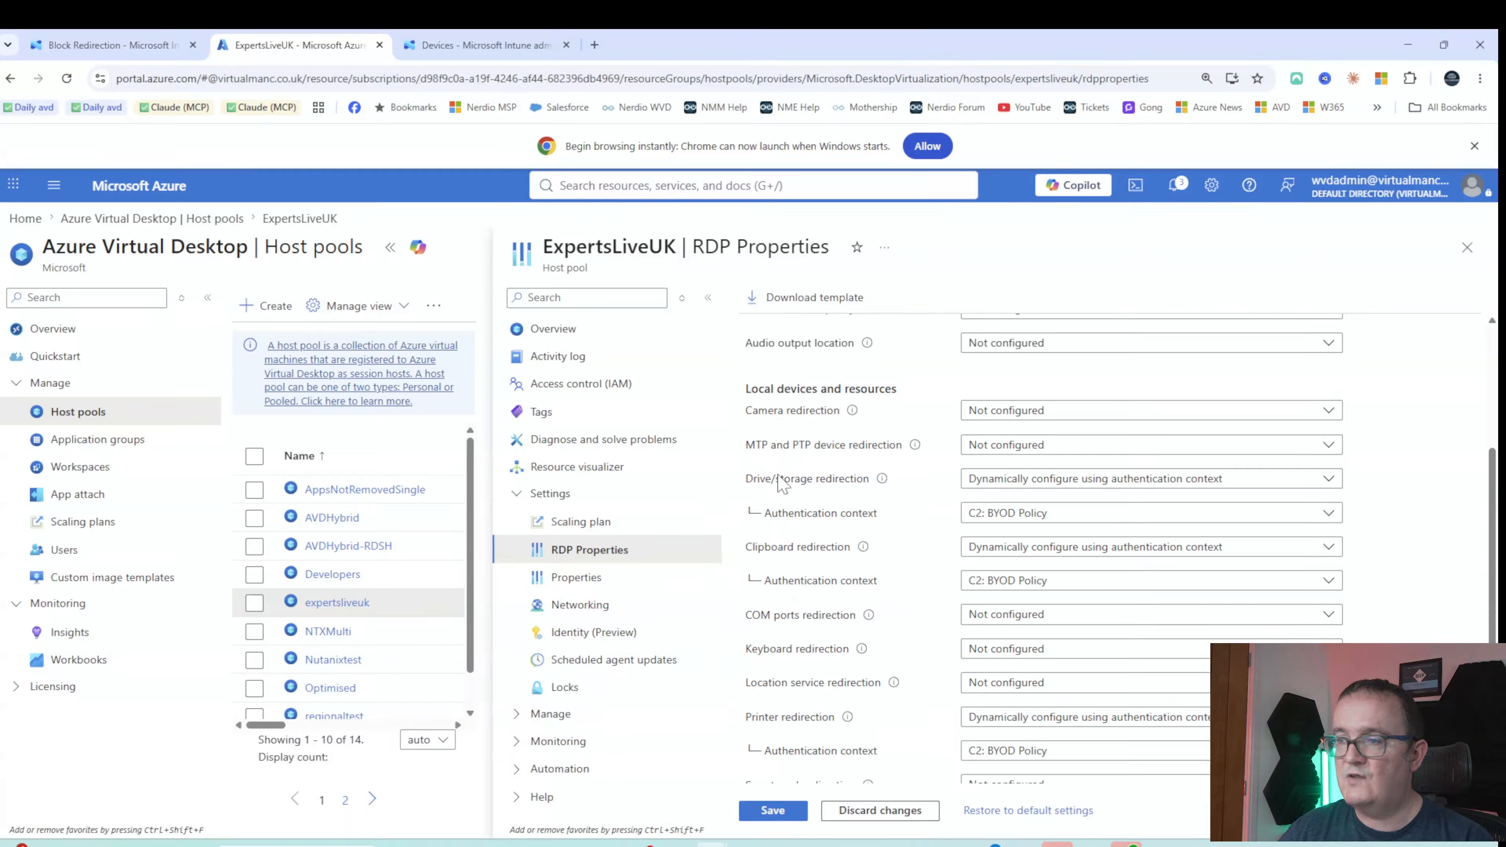
left_click(1048, 479)
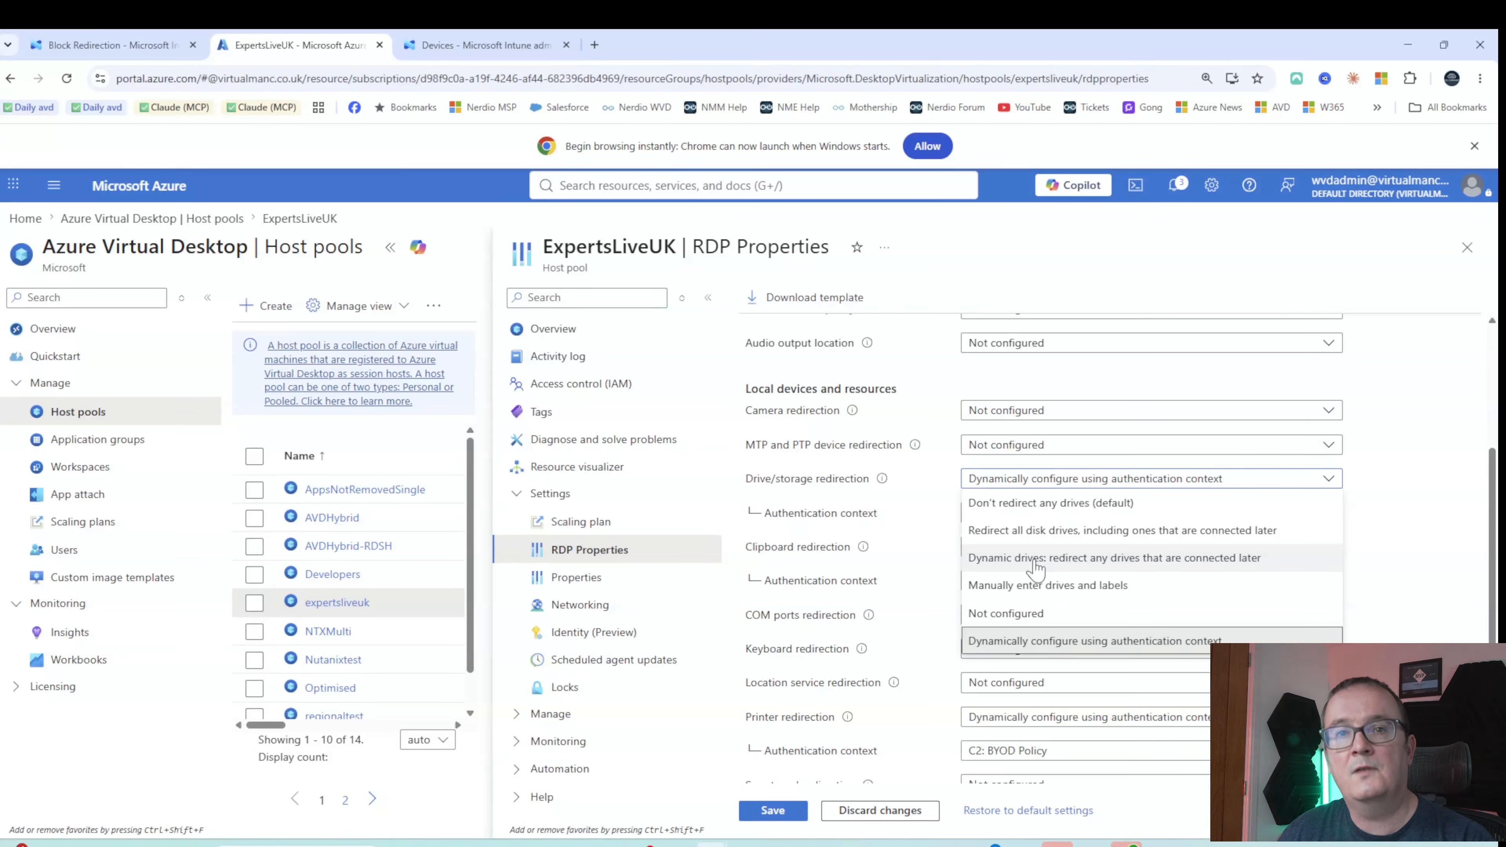
left_click(1050, 643)
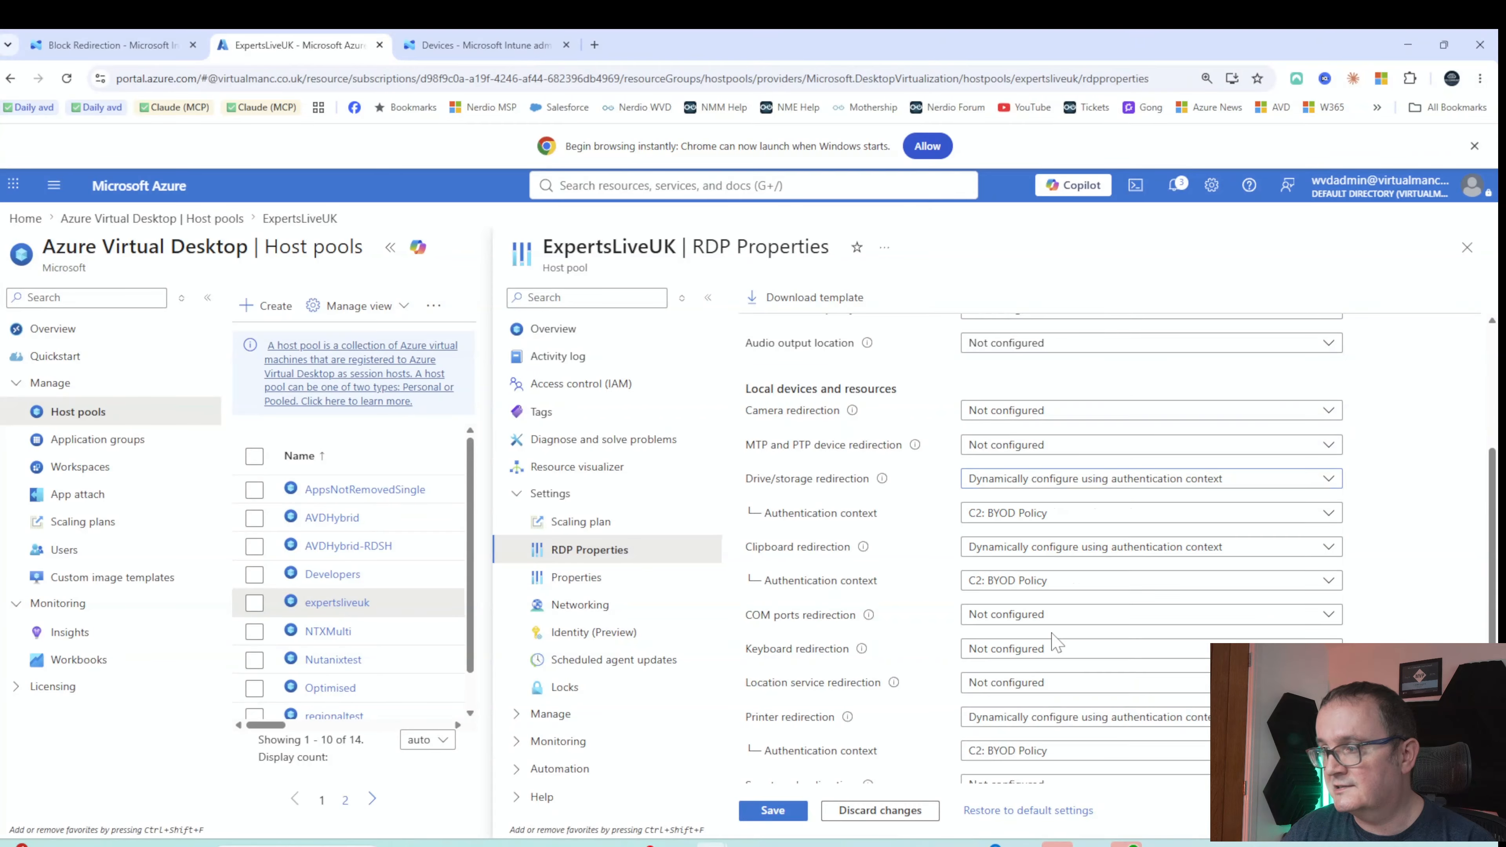
left_click(1002, 514)
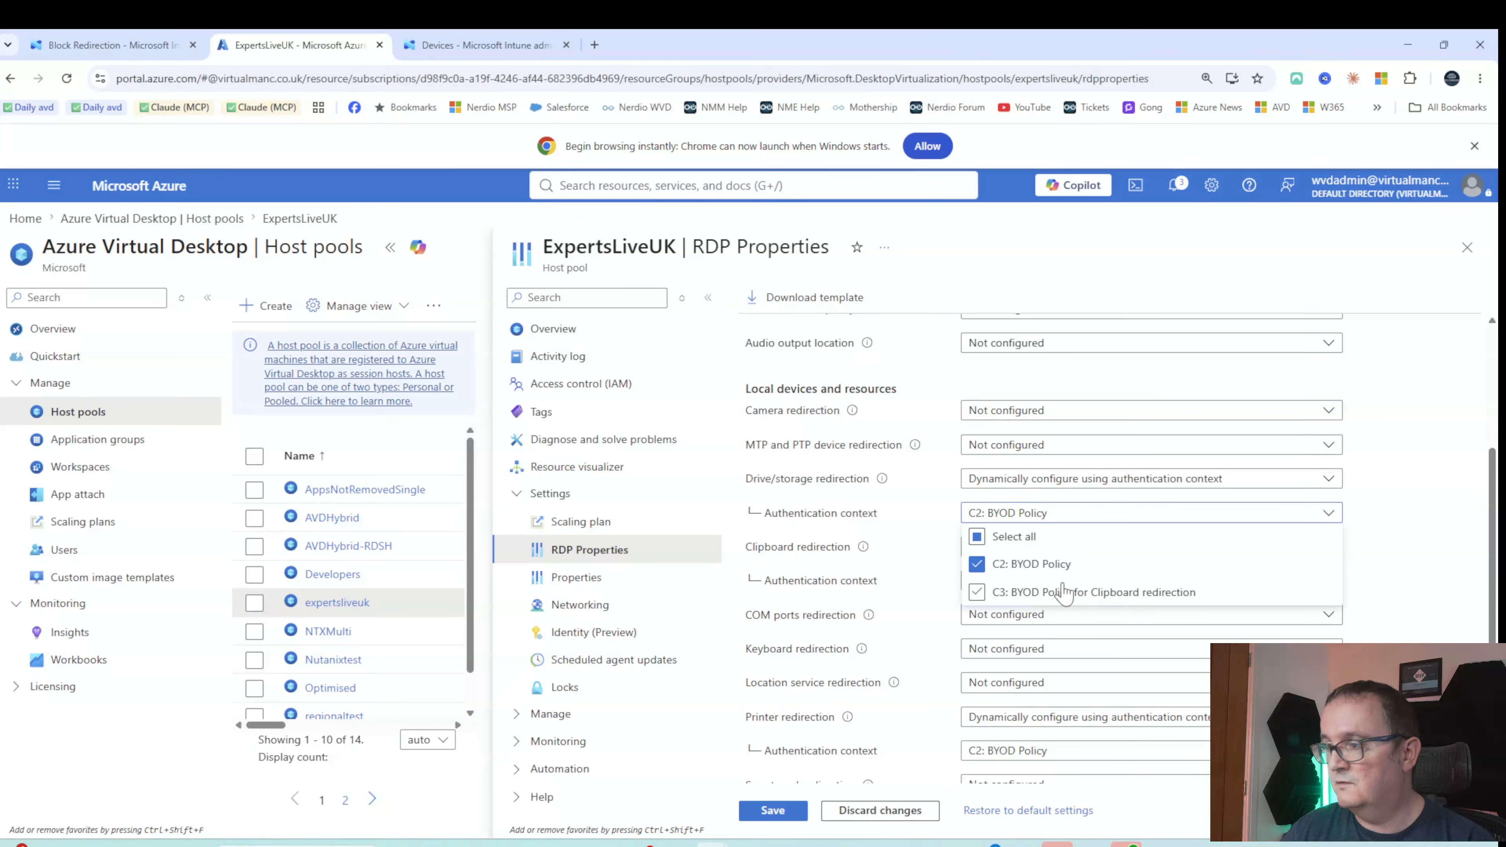
left_click(1004, 588)
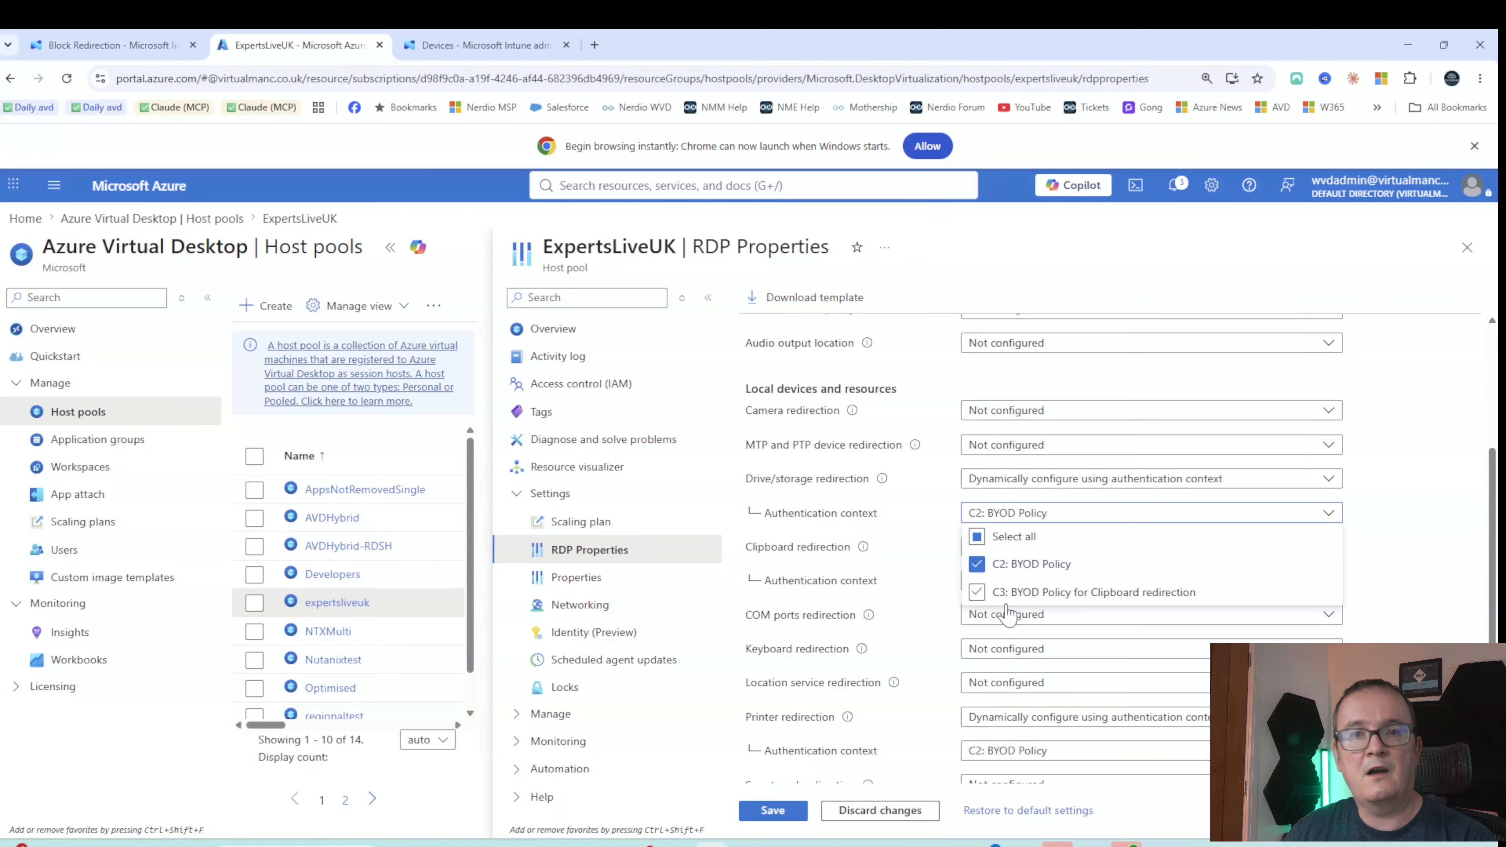
left_click(1007, 590)
left_click(1023, 591)
left_click(1023, 591)
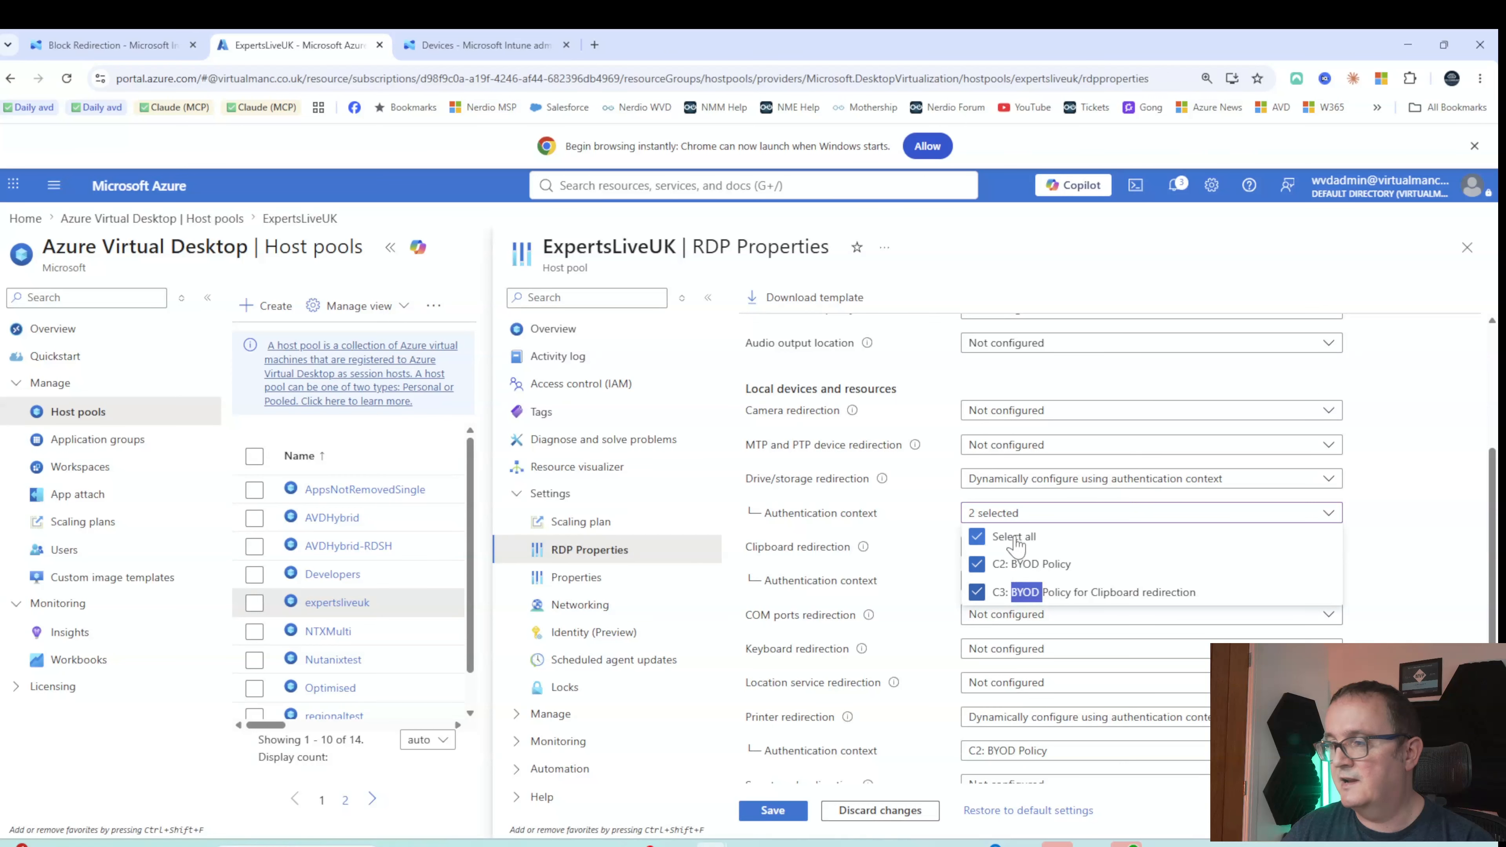
left_click(1001, 593)
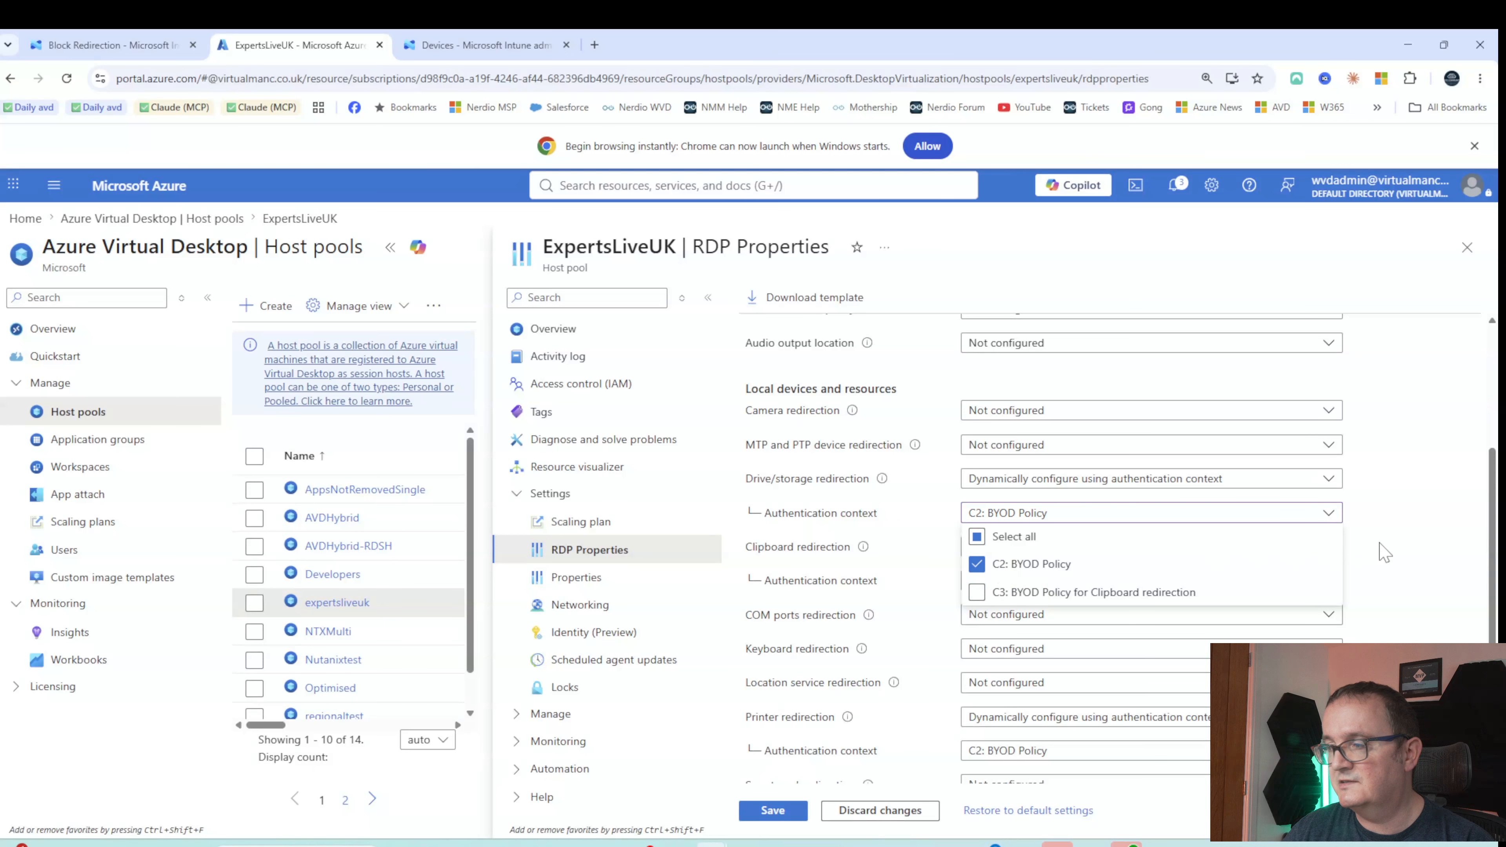
left_click(897, 501)
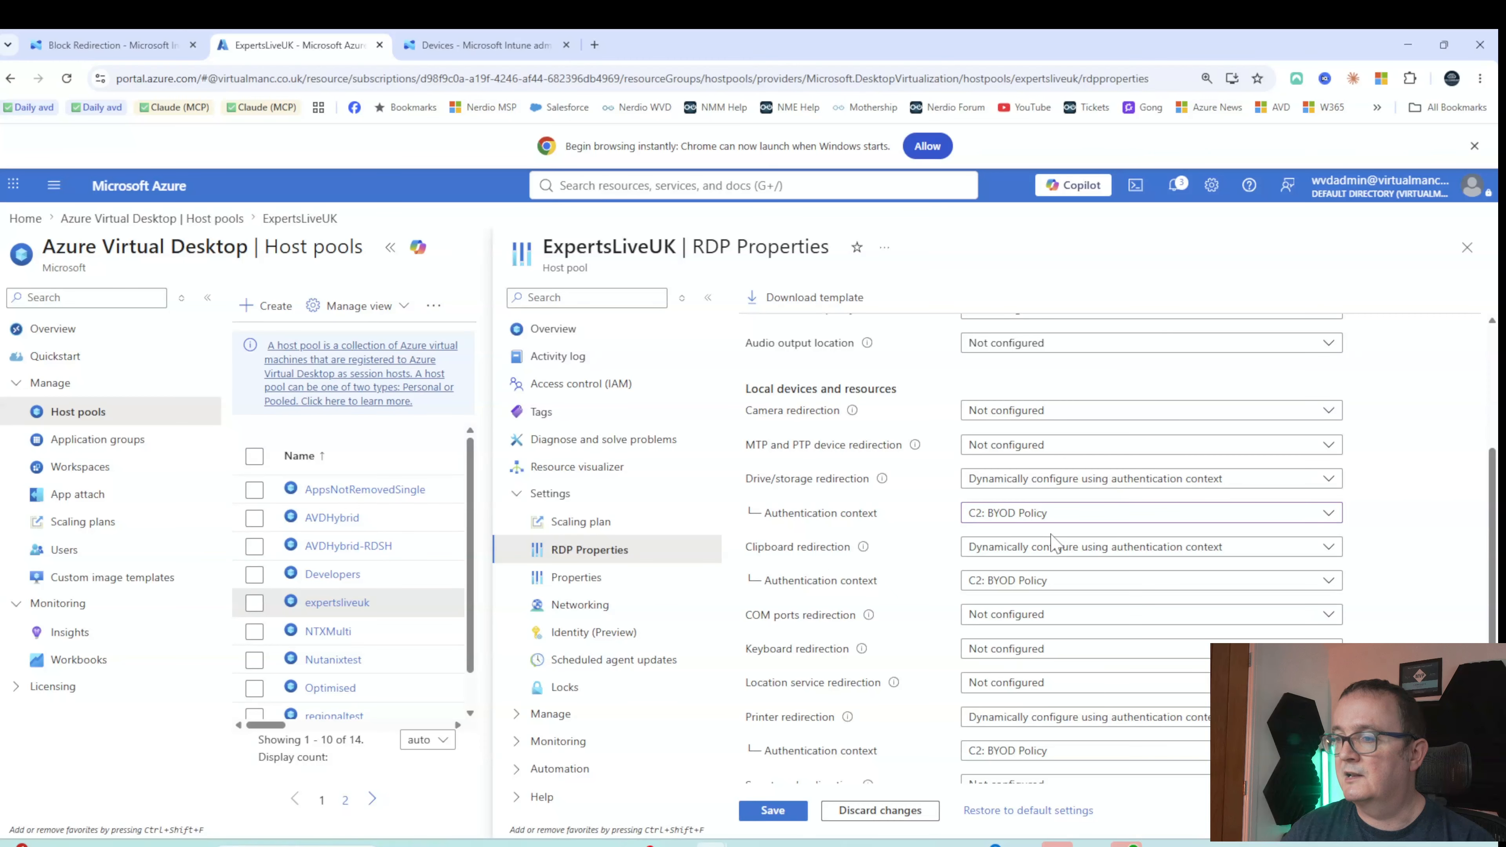
Scroll the RDP properties to check that printer and USB redirection use C2: BYOD Policy
scroll(888, 609, "down", 3)
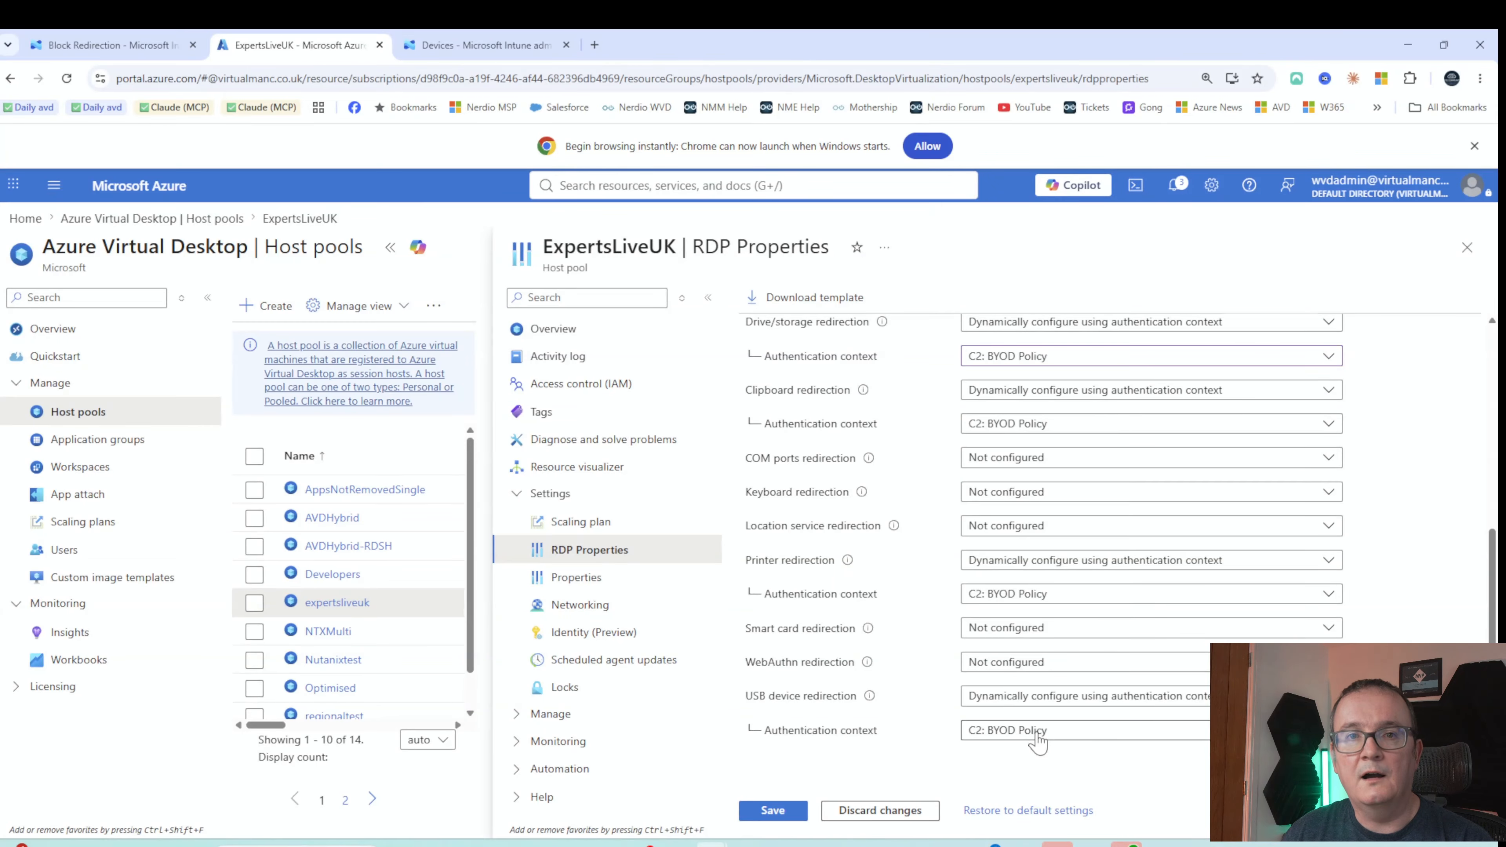
scroll(1095, 587, "up", 4)
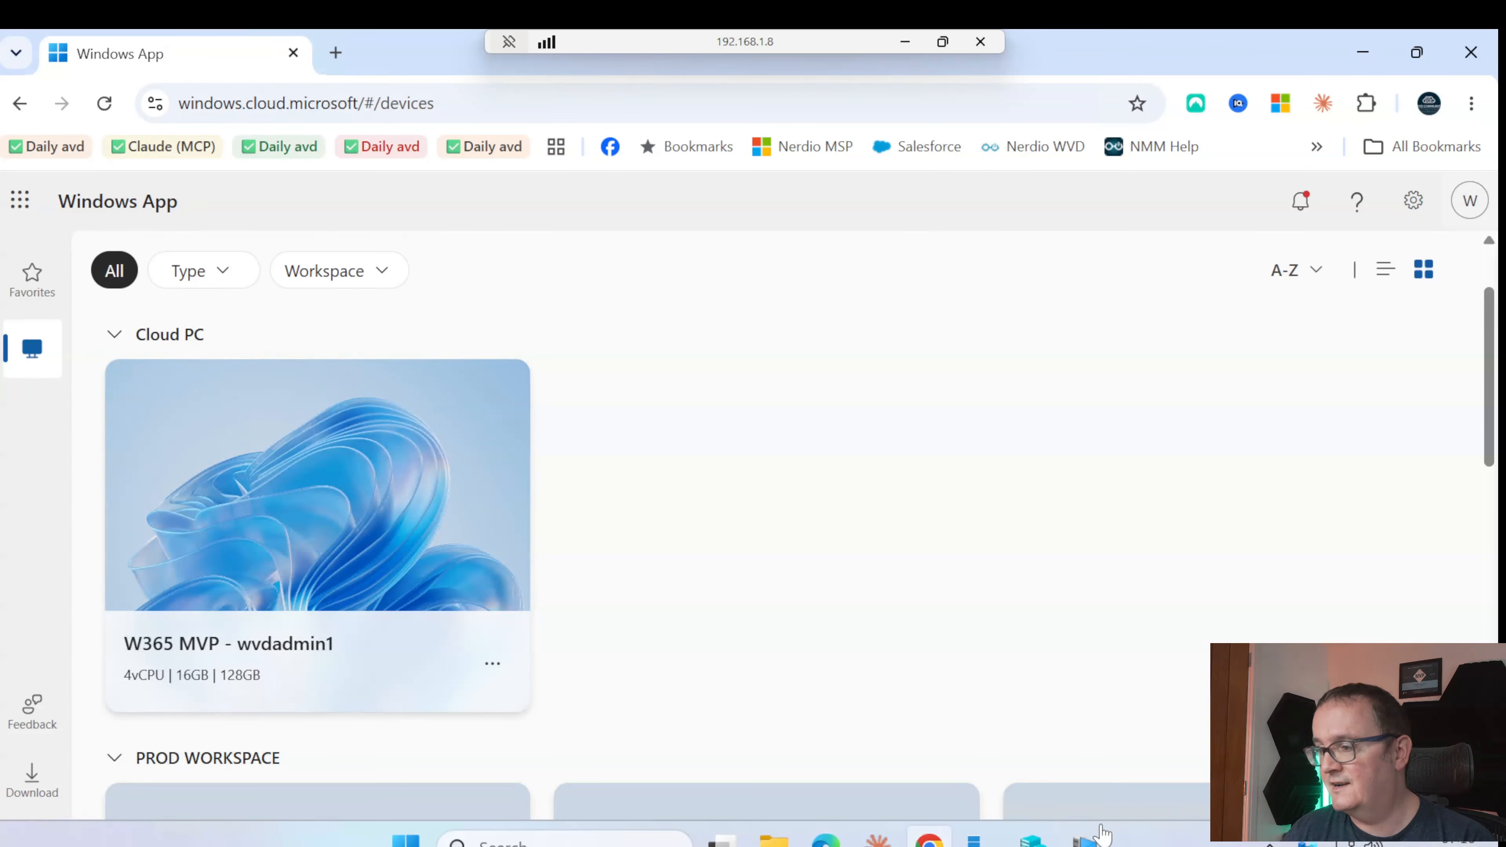
Bring the virtualmanc Hyper-V connection forward to show its Windows password sign-in screen
mouse_move(1095, 842)
left_click(1002, 739)
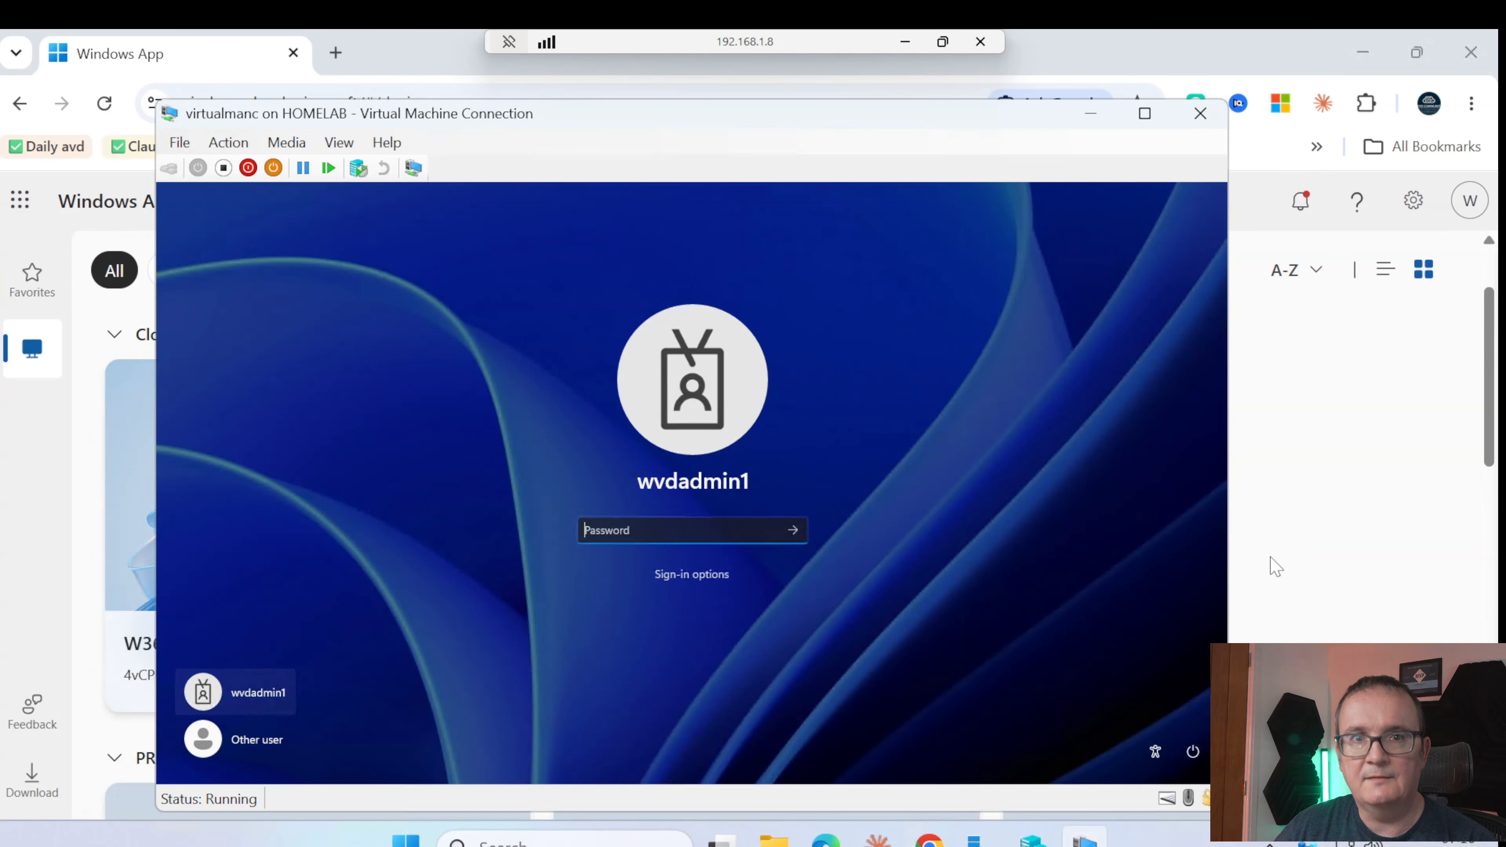
Put Windows App back in front of the VM window to show the W365 MVP Cloud PC
left_click(1373, 504)
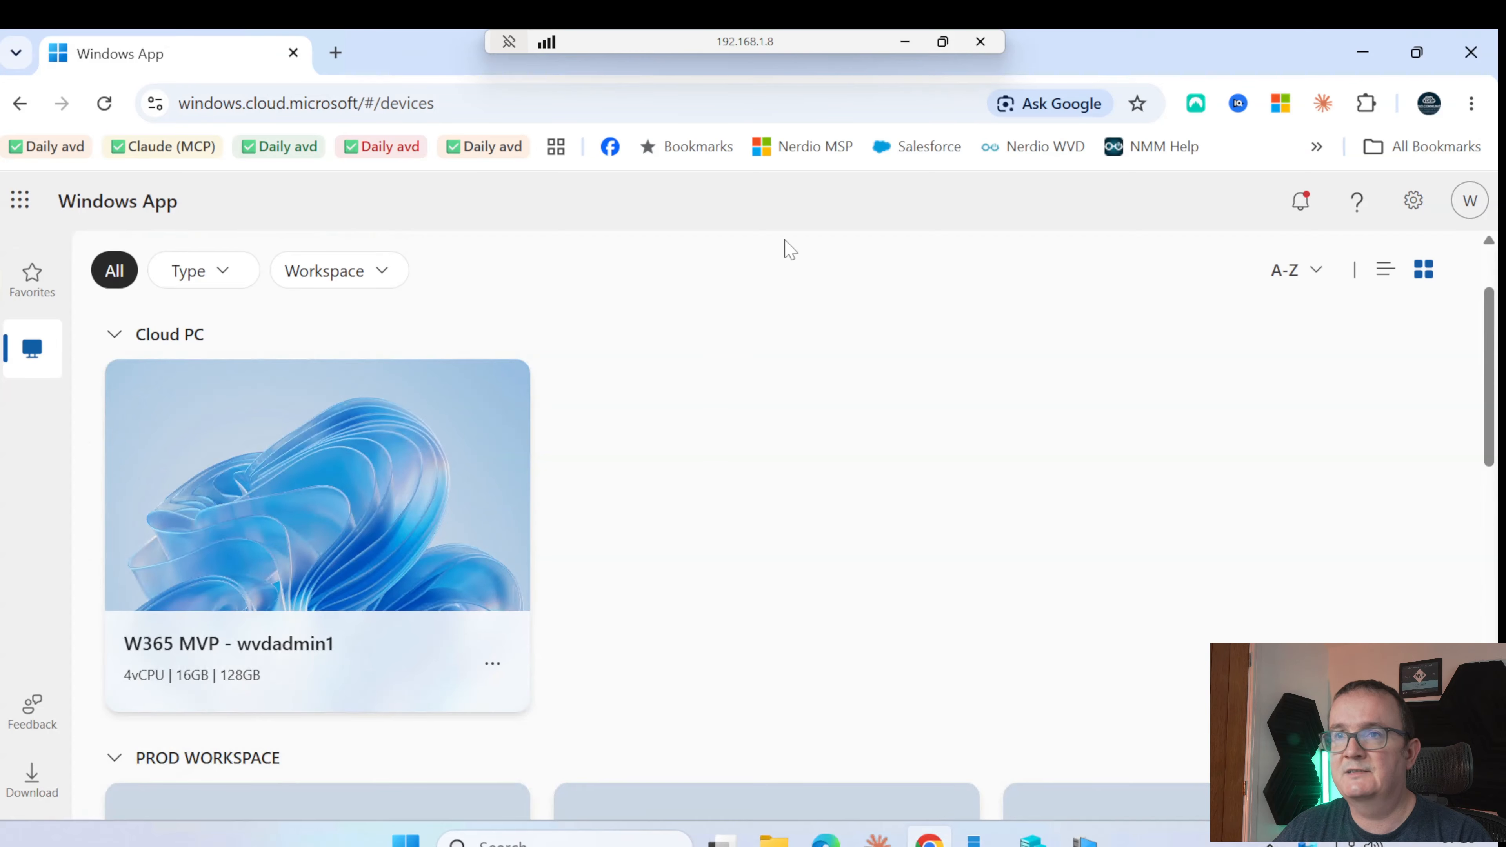
Open the W365 MVP Cloud PC and review its In Session Settings, all options including Clipboard checked
left_click(279, 105)
left_click(706, 313)
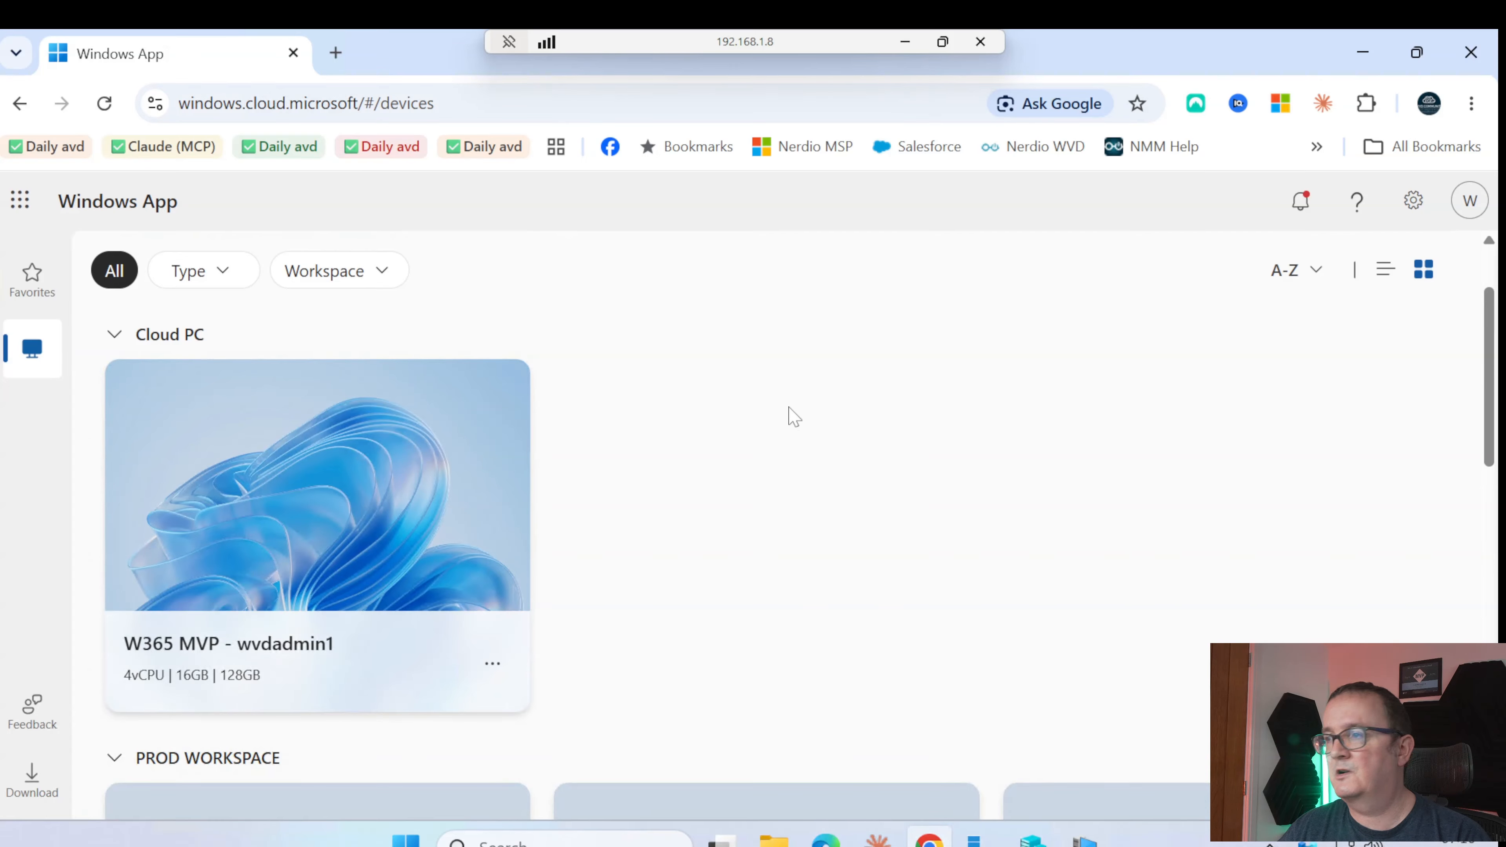
scroll(307, 466, "down", 4)
scroll(307, 466, "up", 4)
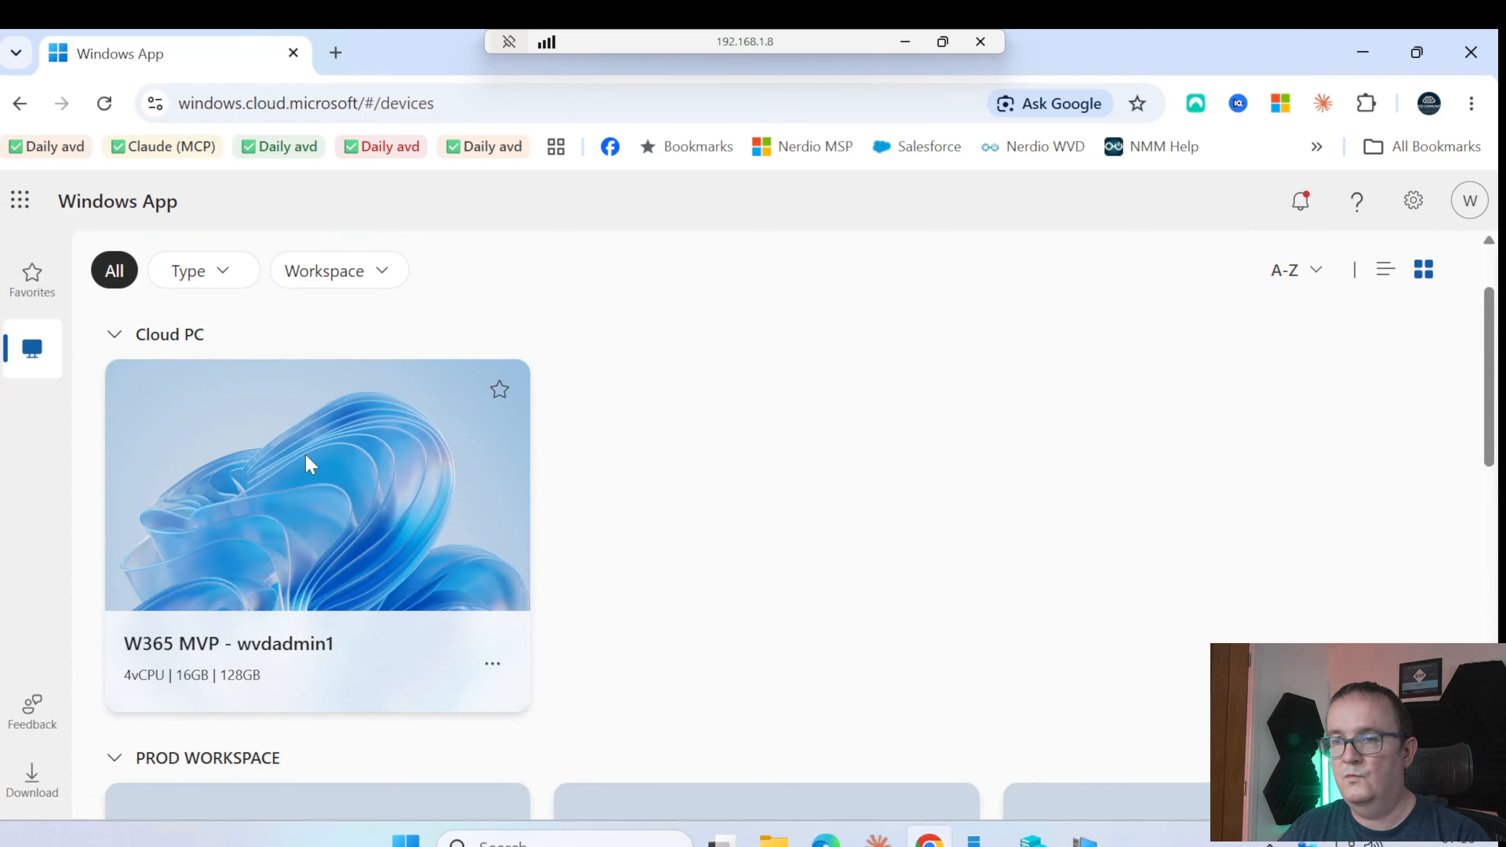
left_click(307, 467)
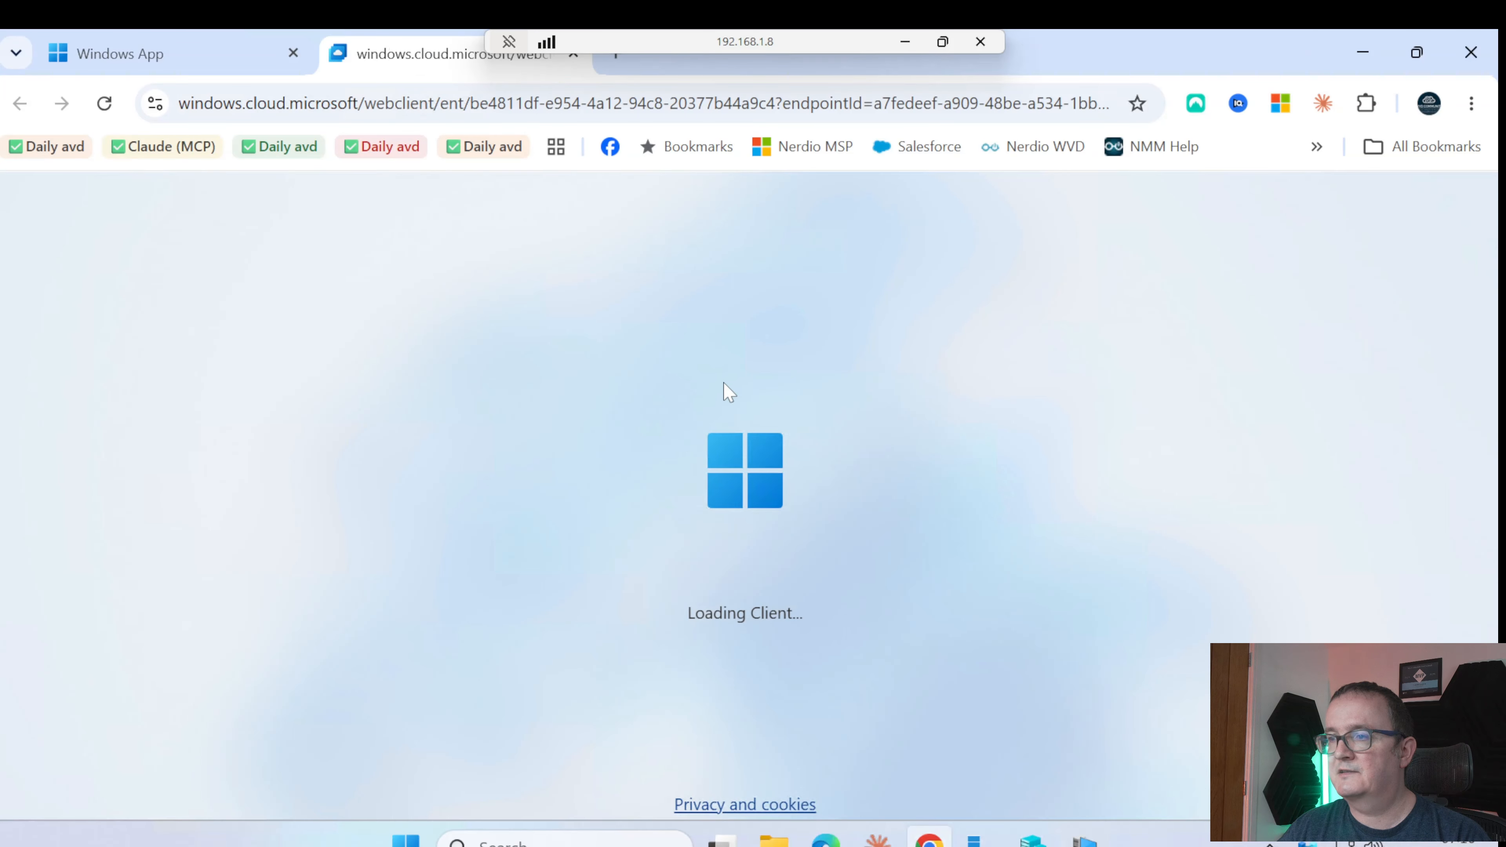
scroll(620, 457, "down", 2)
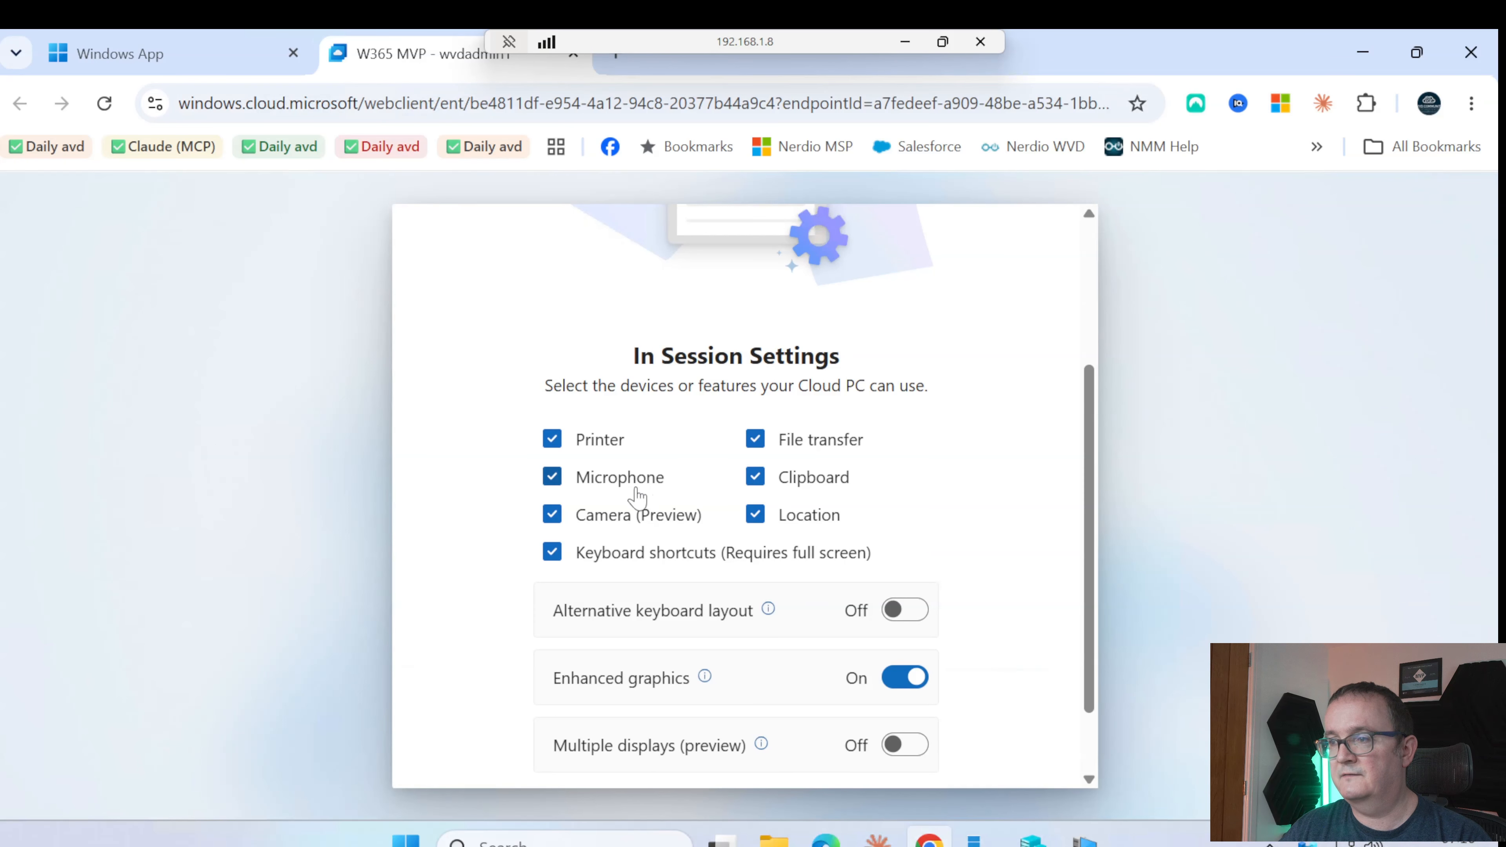
scroll(637, 496, "down", 2)
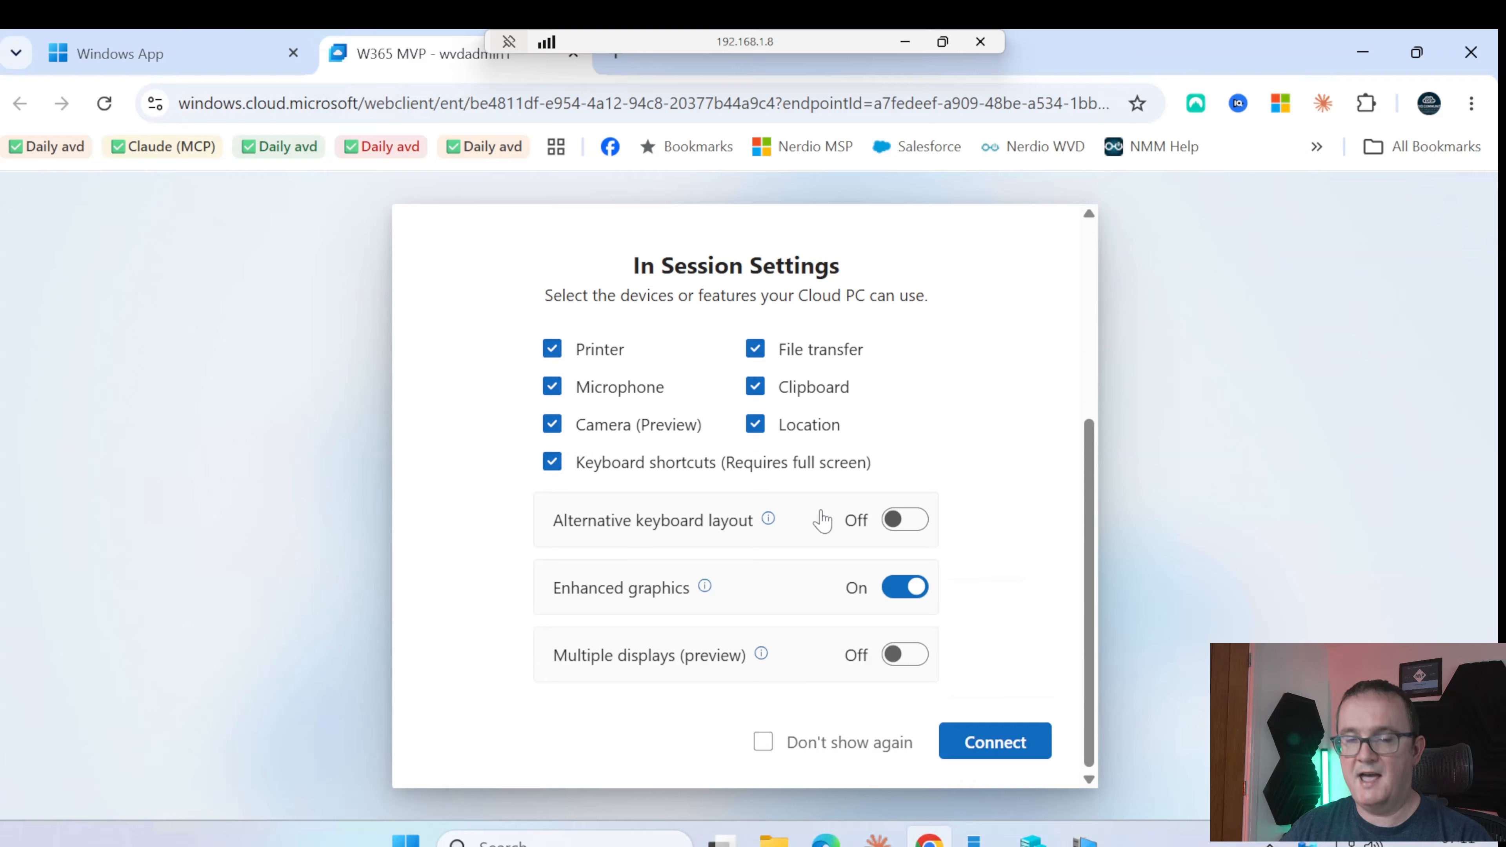
Connect to the Cloud PC, allow location this time, and check This PC shows only C: and D:
left_click(992, 743)
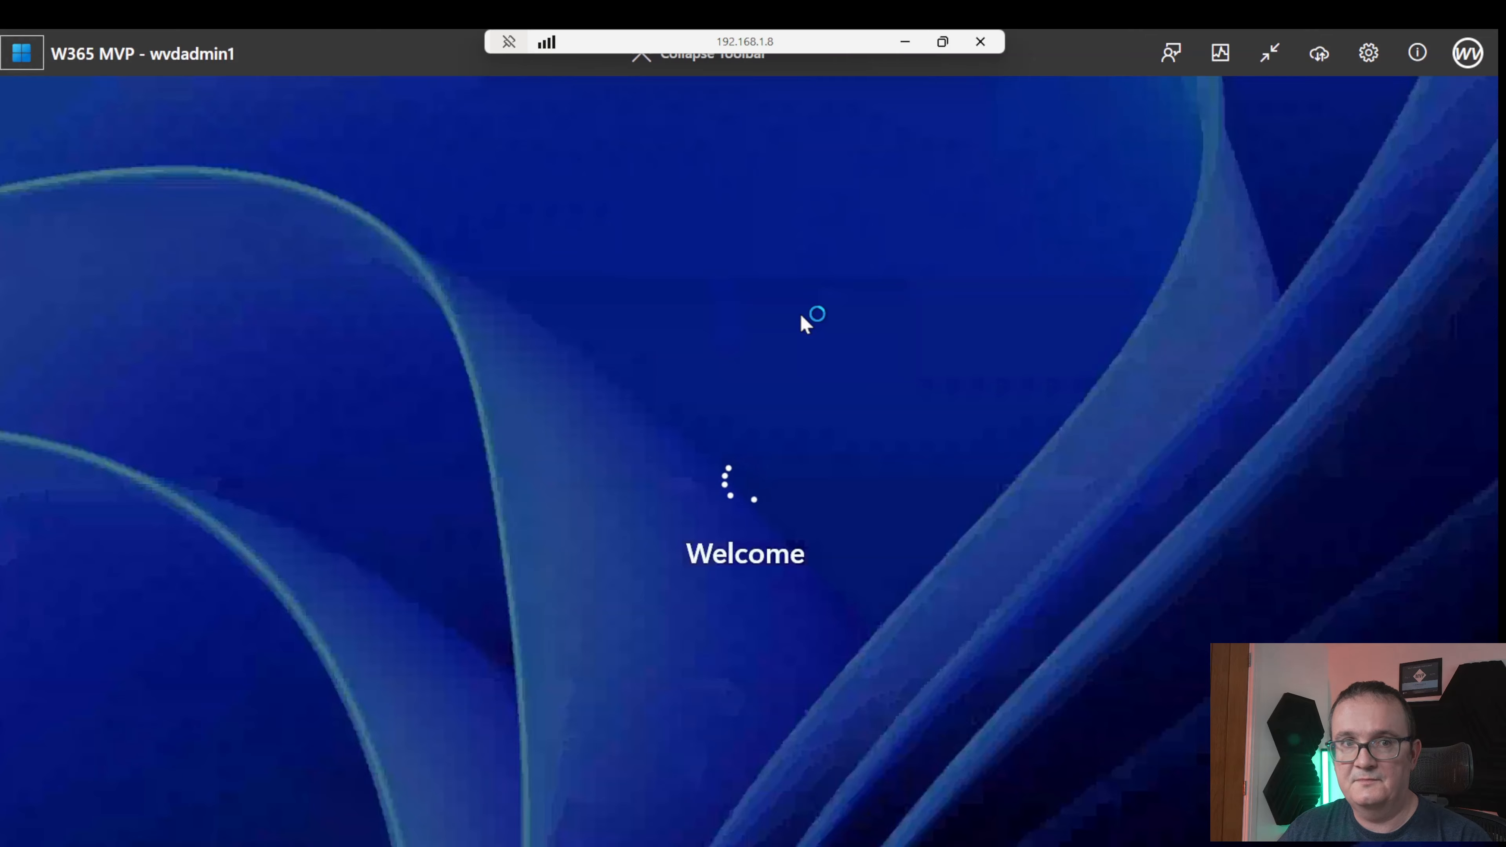
left_click(1269, 53)
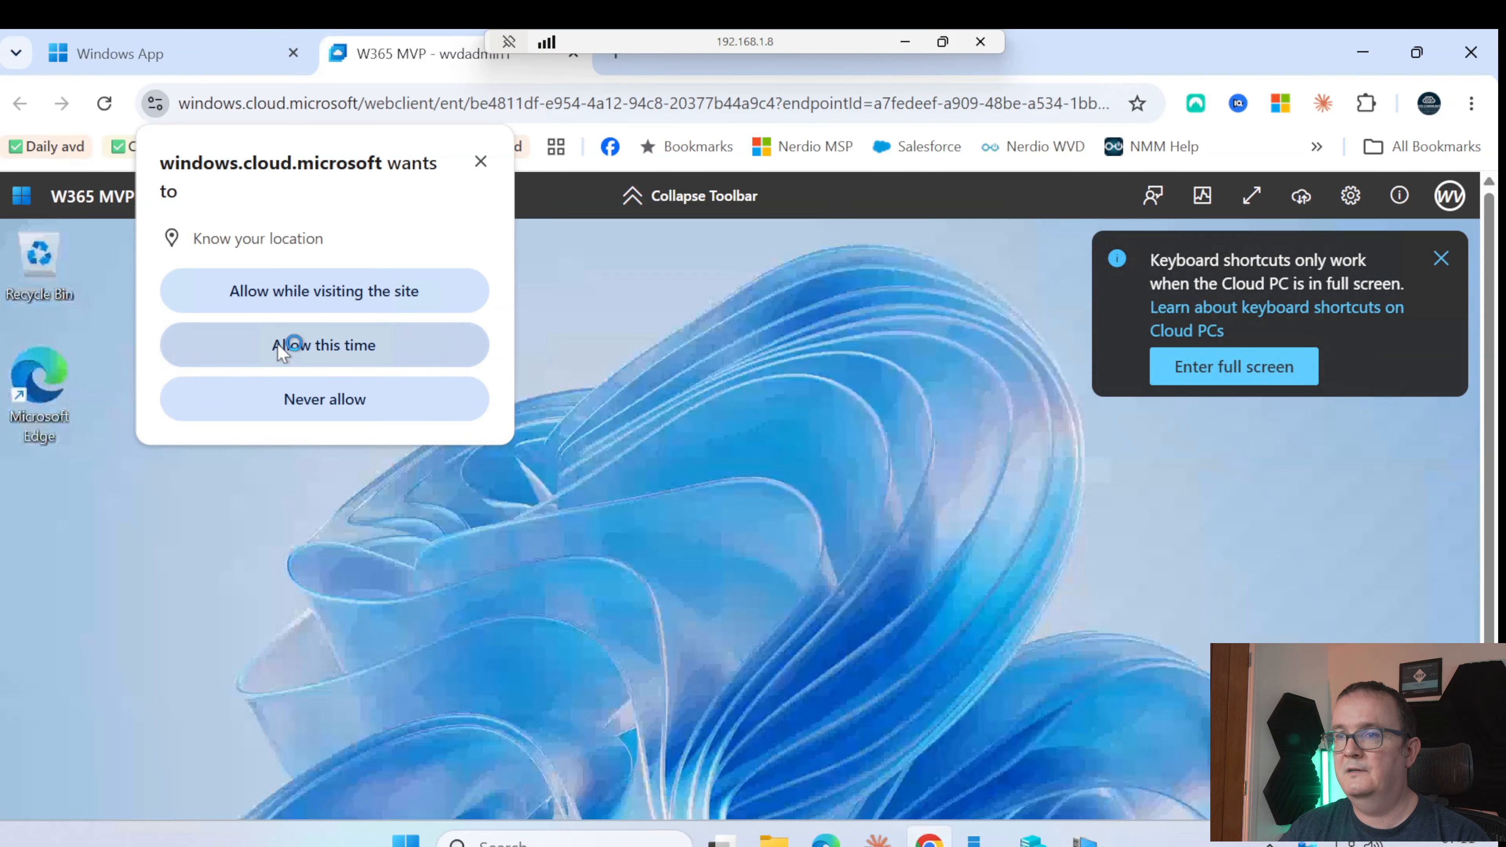
left_click(290, 344)
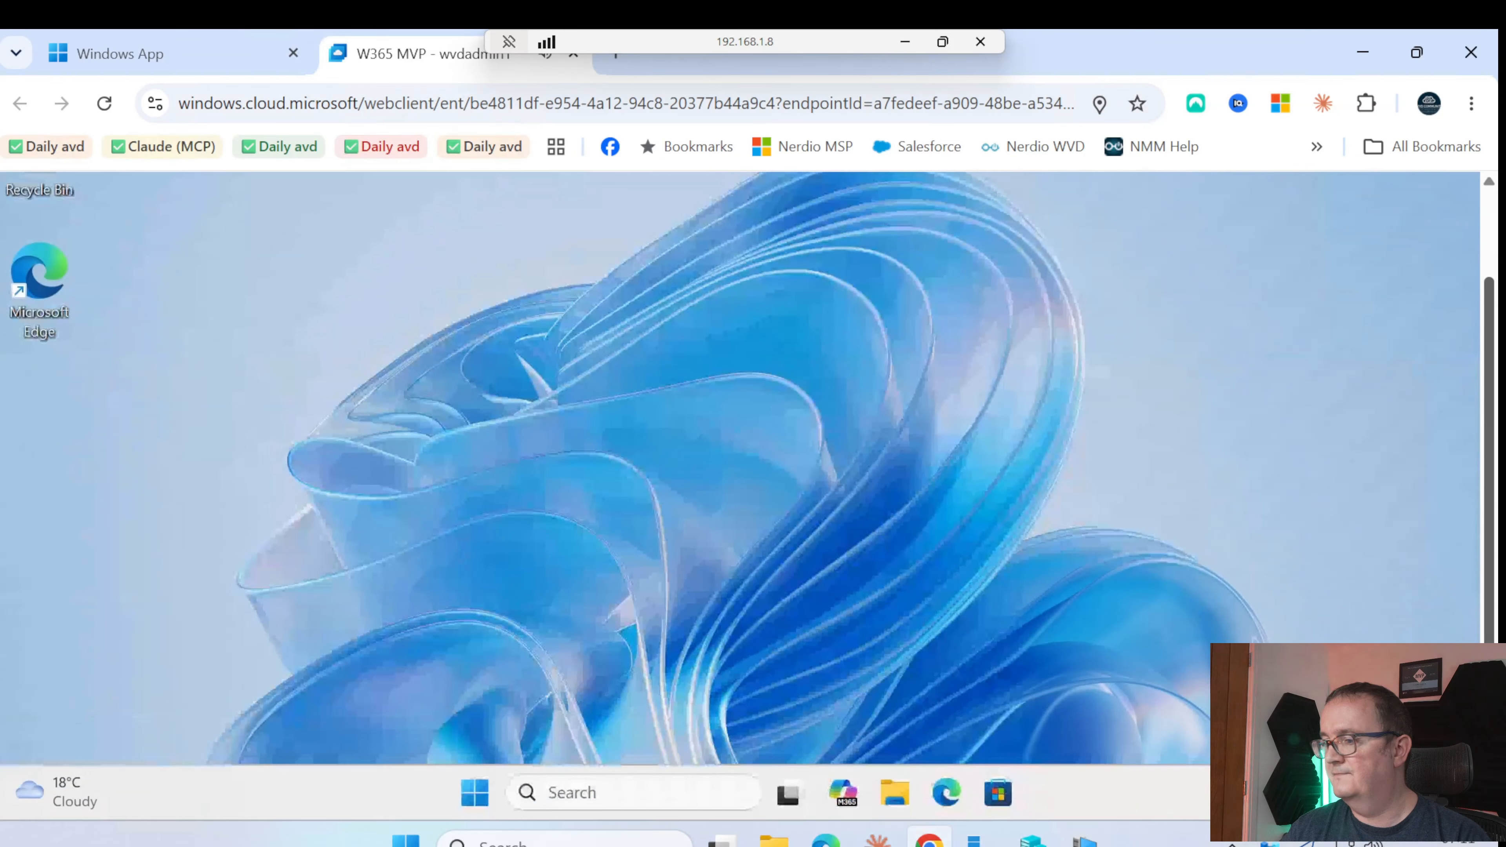
left_click(895, 792)
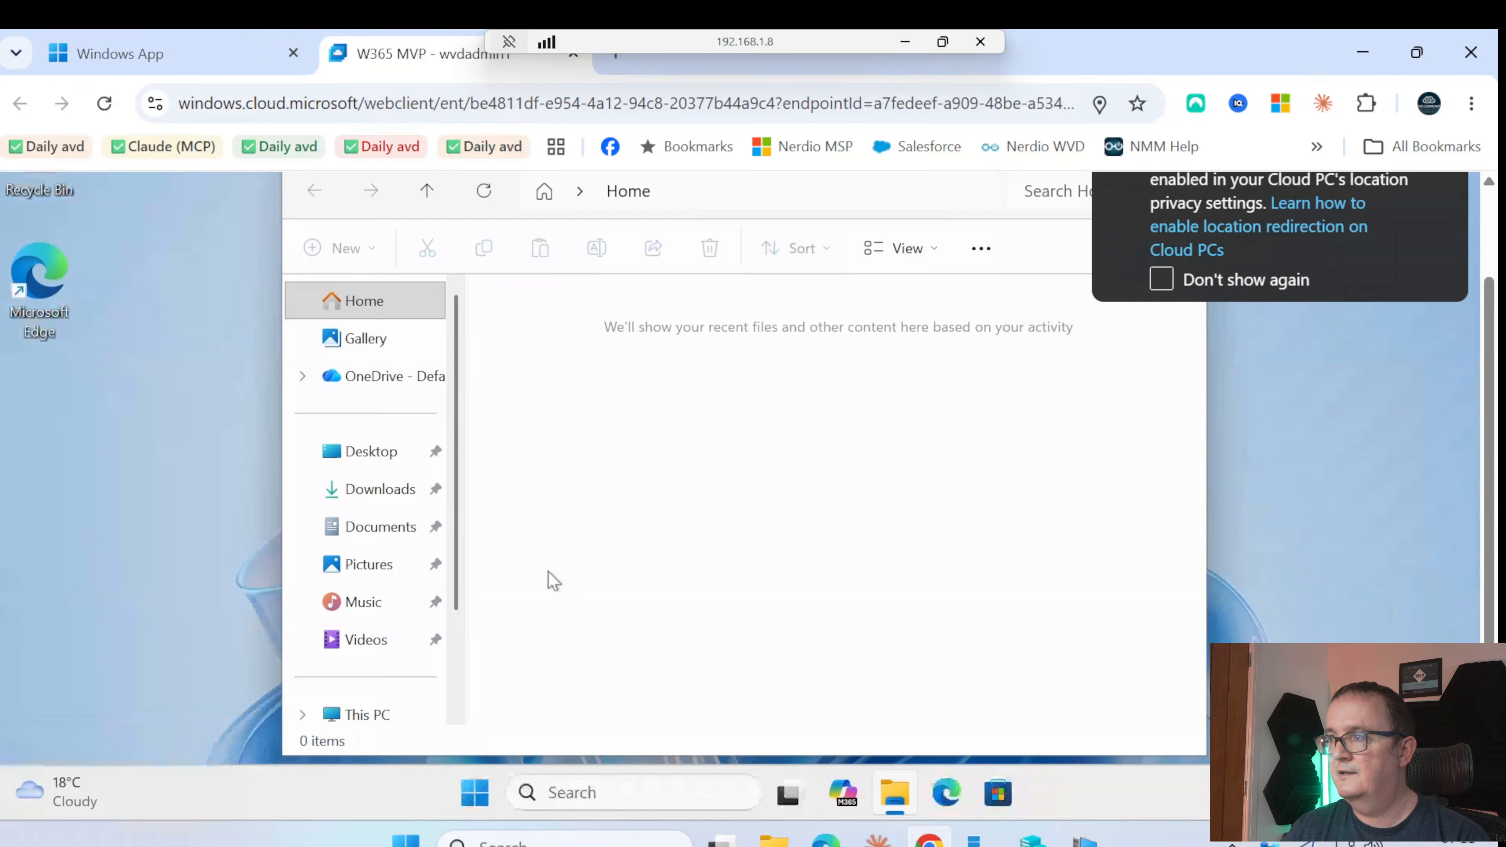
left_click(370, 714)
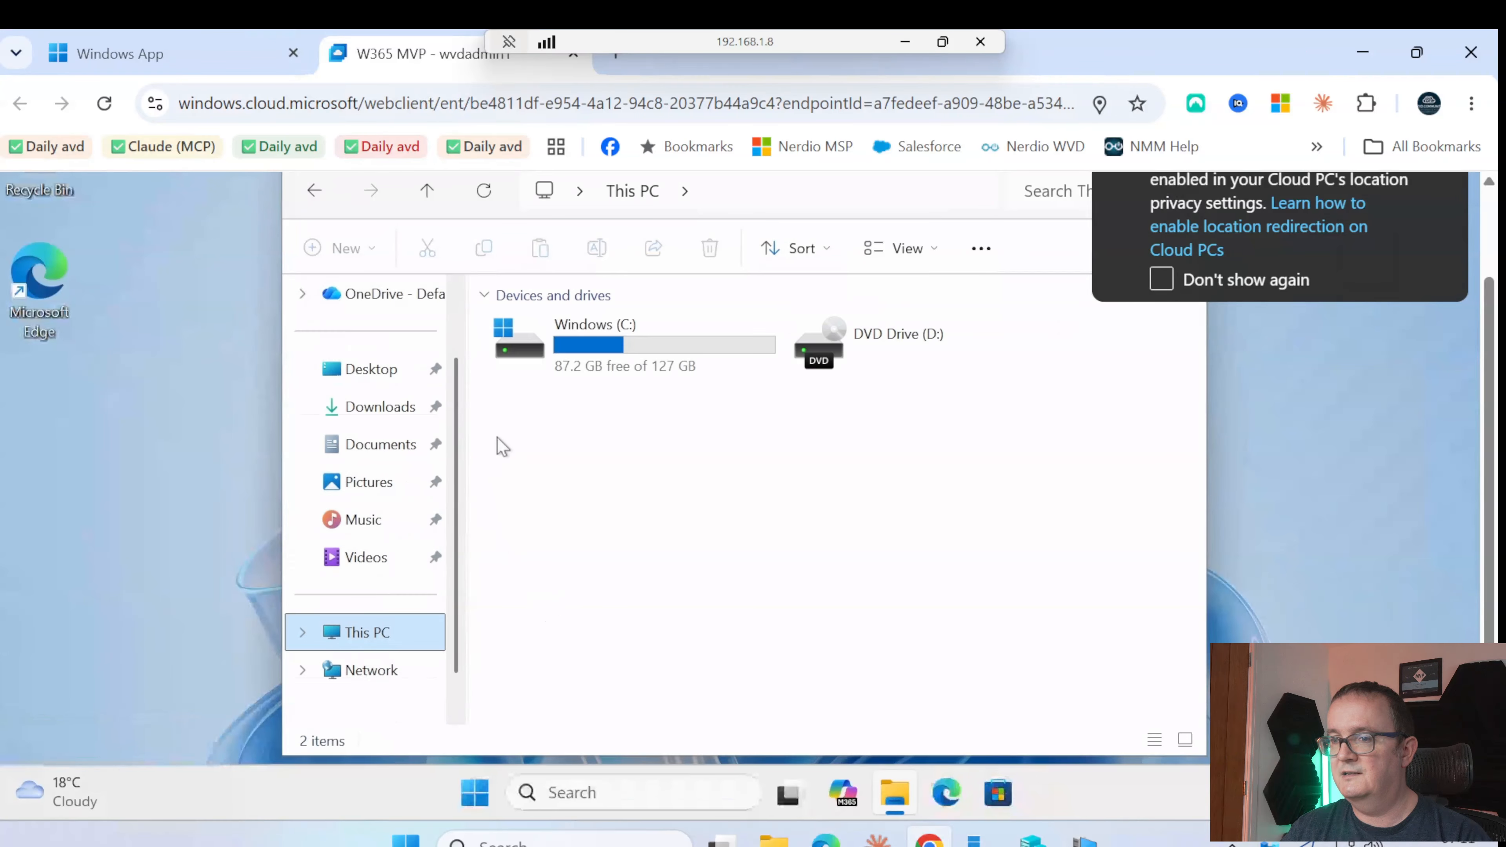
Launch Notepad in the Cloud PC and type 'testing1', a tab, then '23456'
left_click(603, 364)
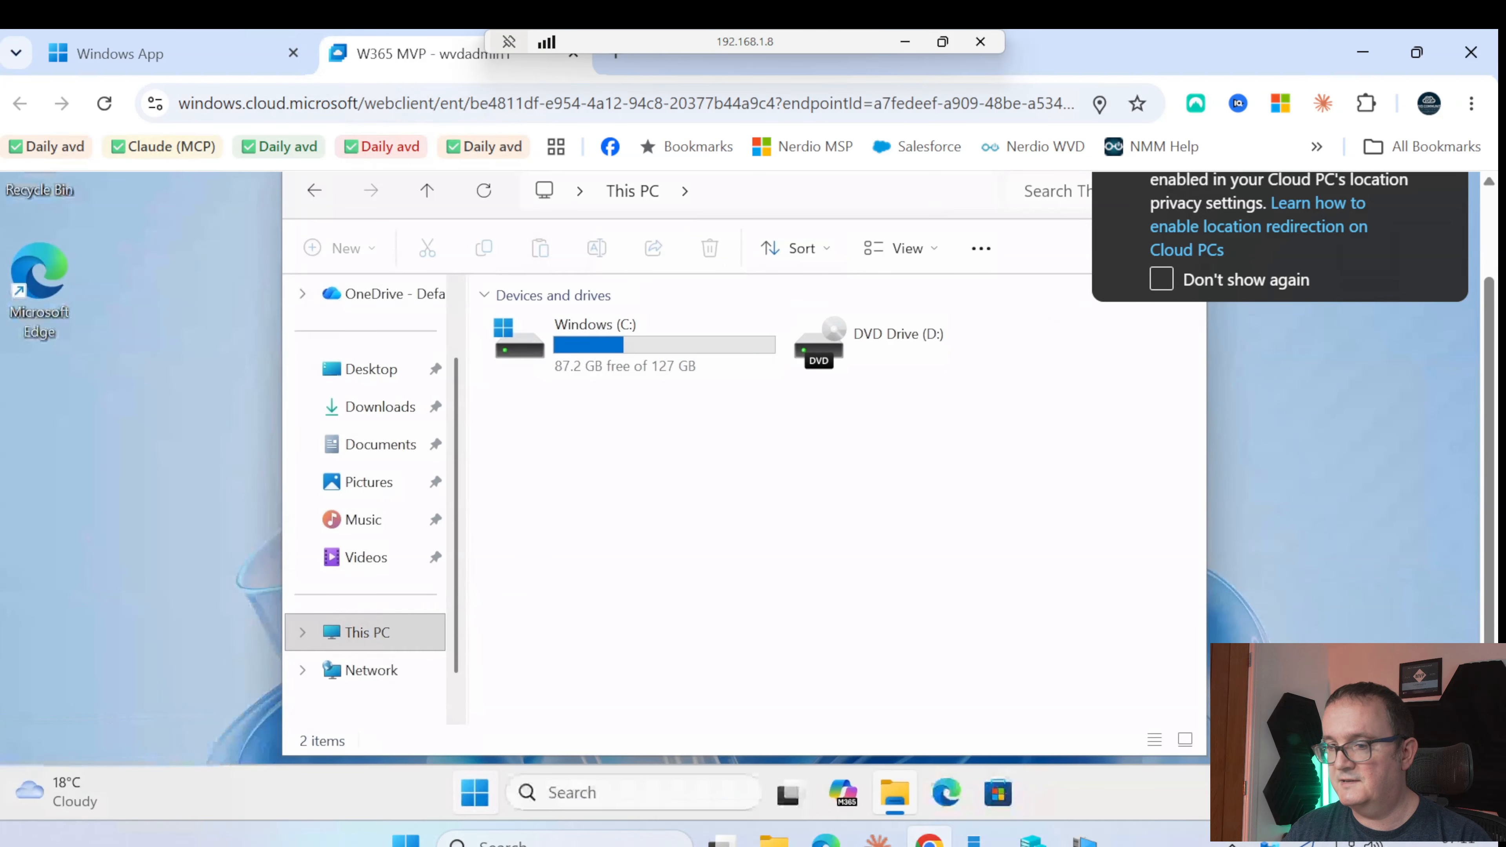
left_click(406, 841)
type("notwe")
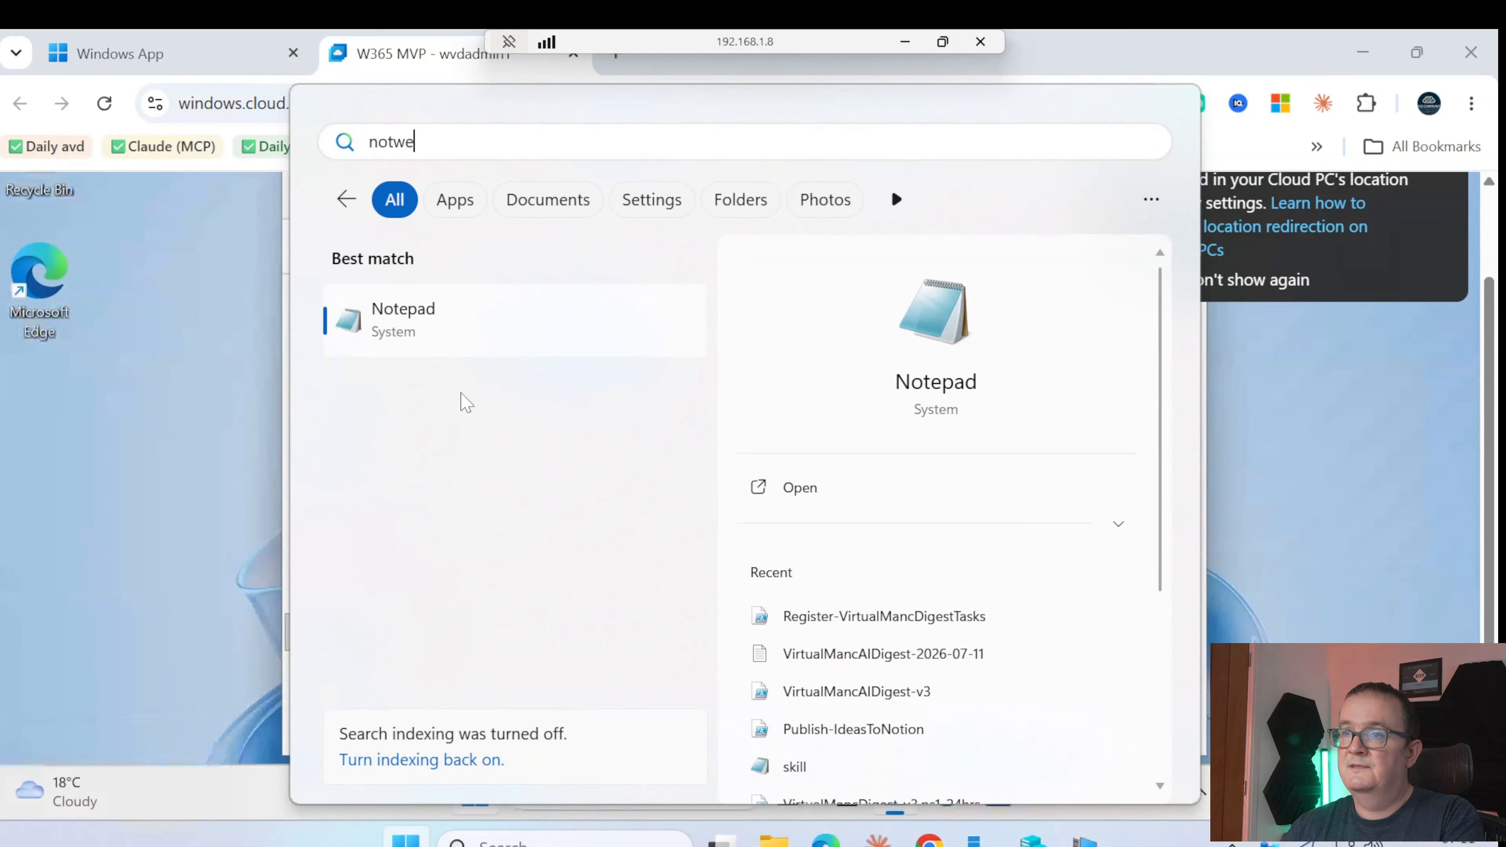
left_click(468, 339)
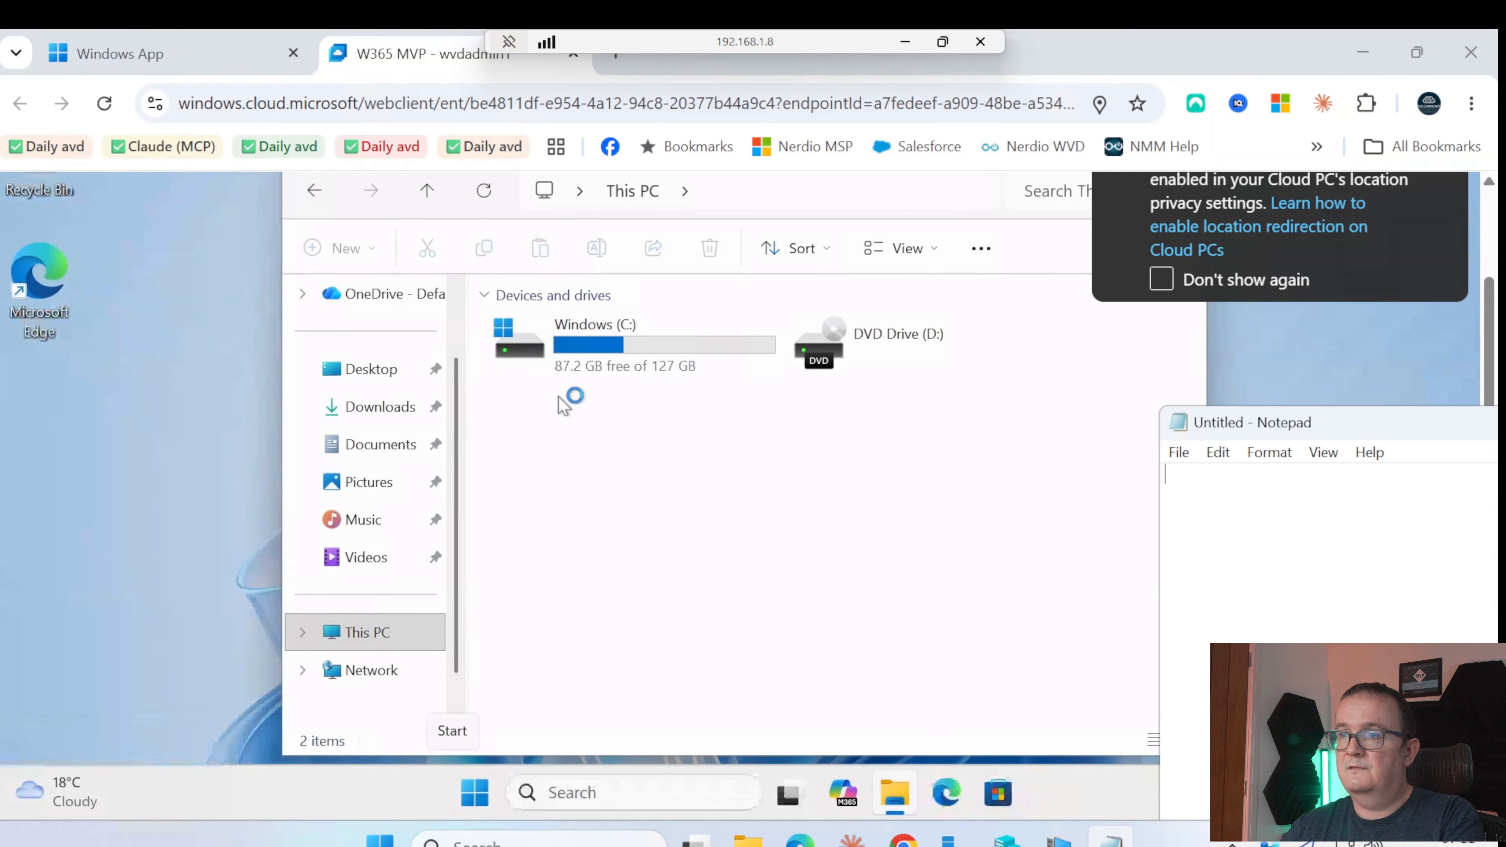
left_click_drag(1293, 422, 876, 405)
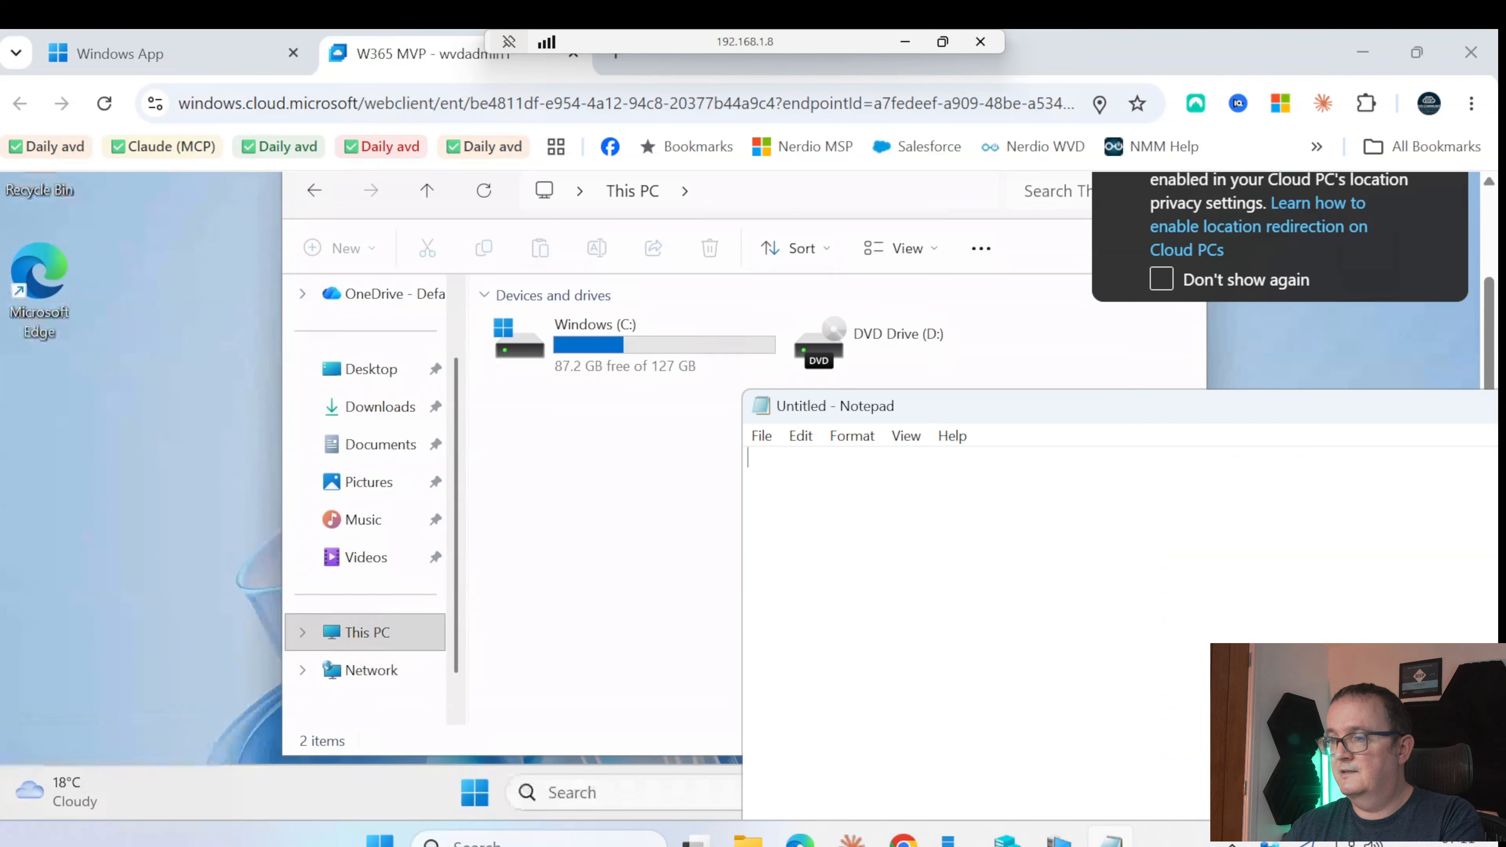
type("testing1")
key("Tab")
type("23")
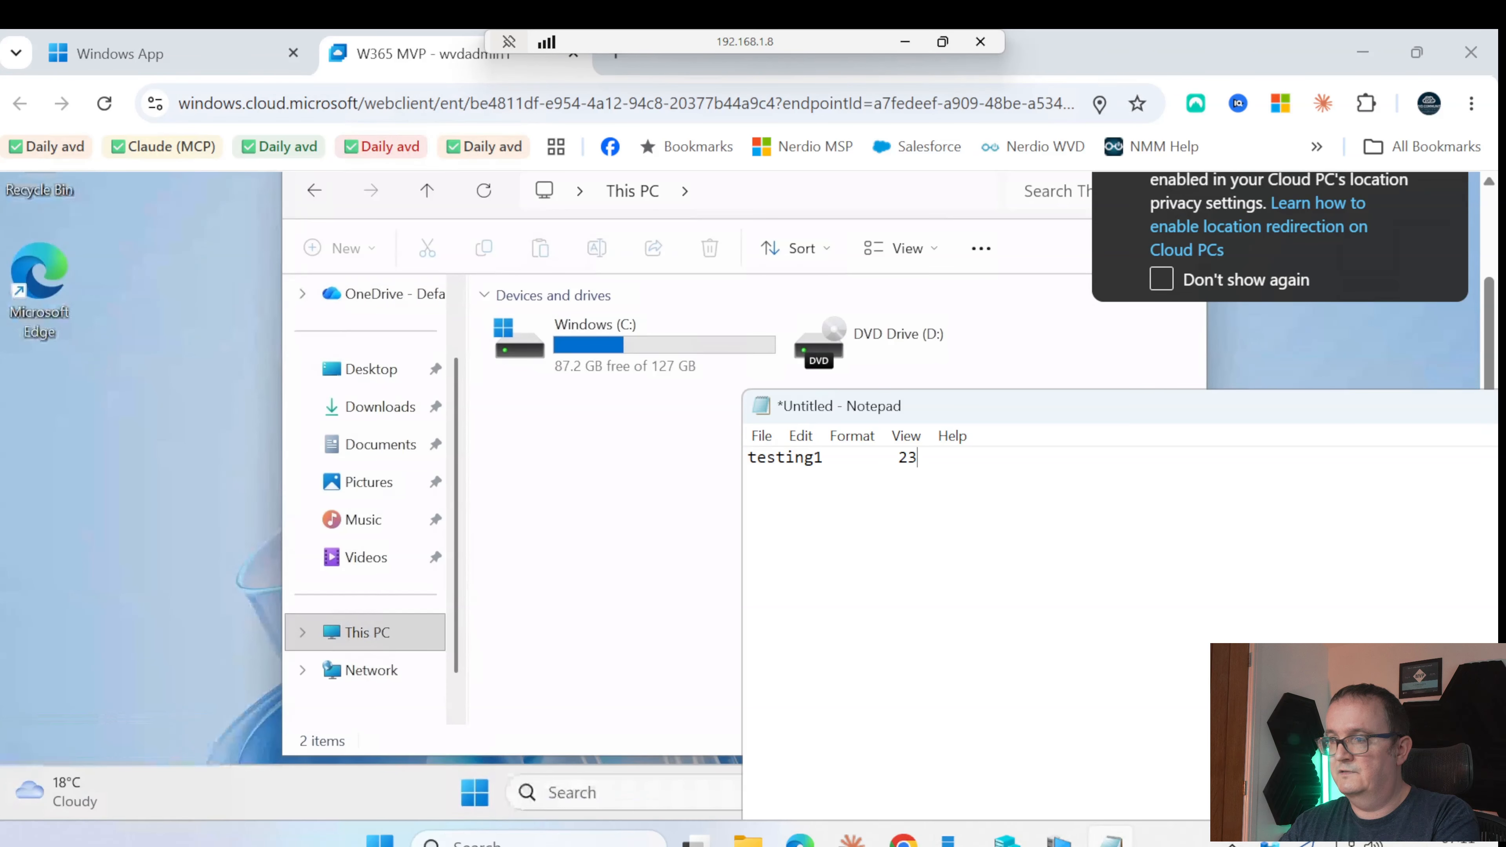
type("456")
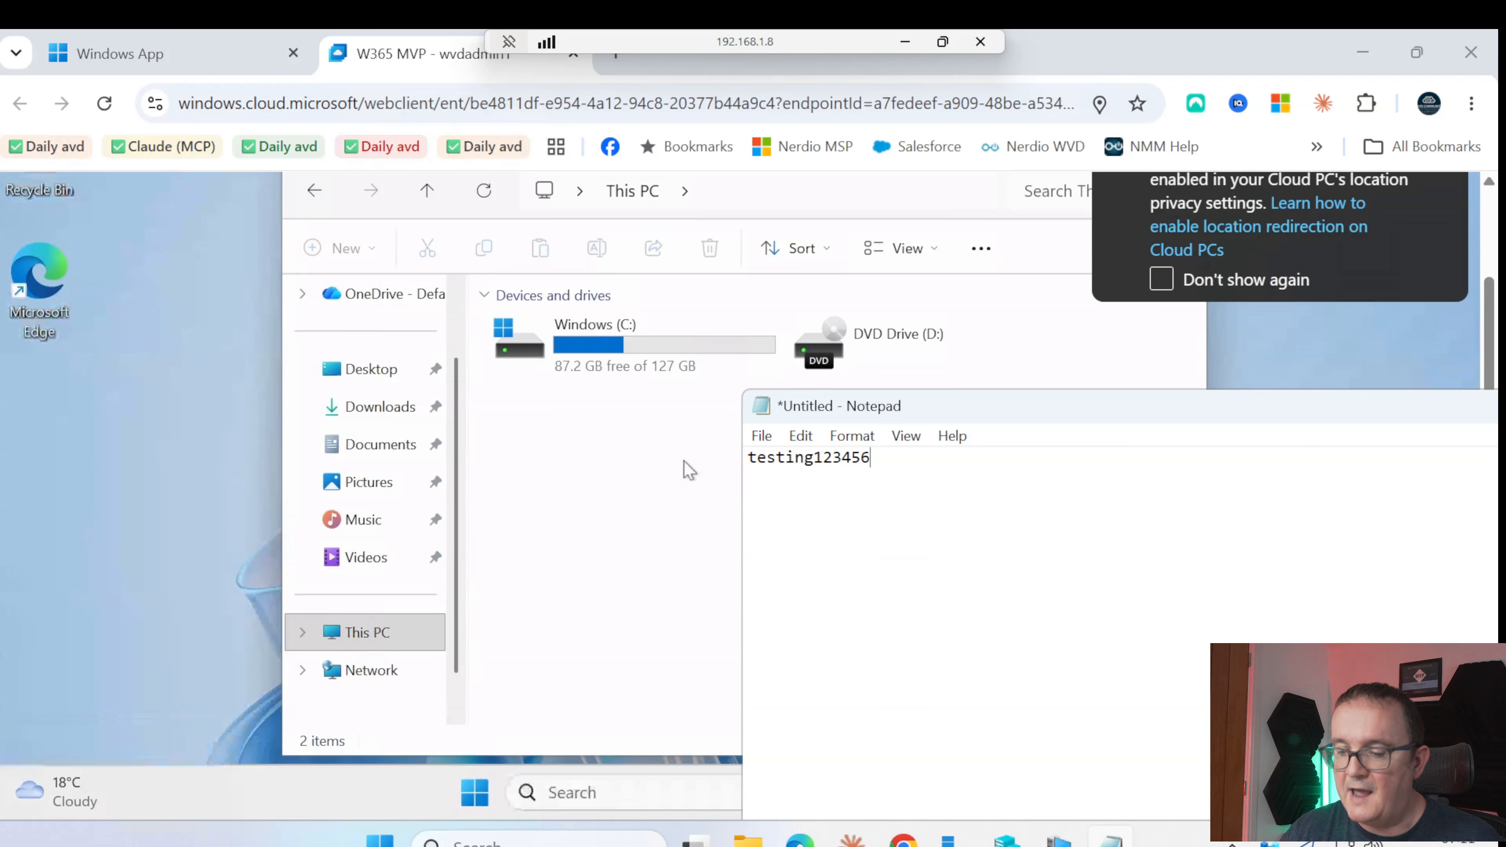
Copy all the text, paste it into a second Notepad window, and minimize that window
key("ctrl+a")
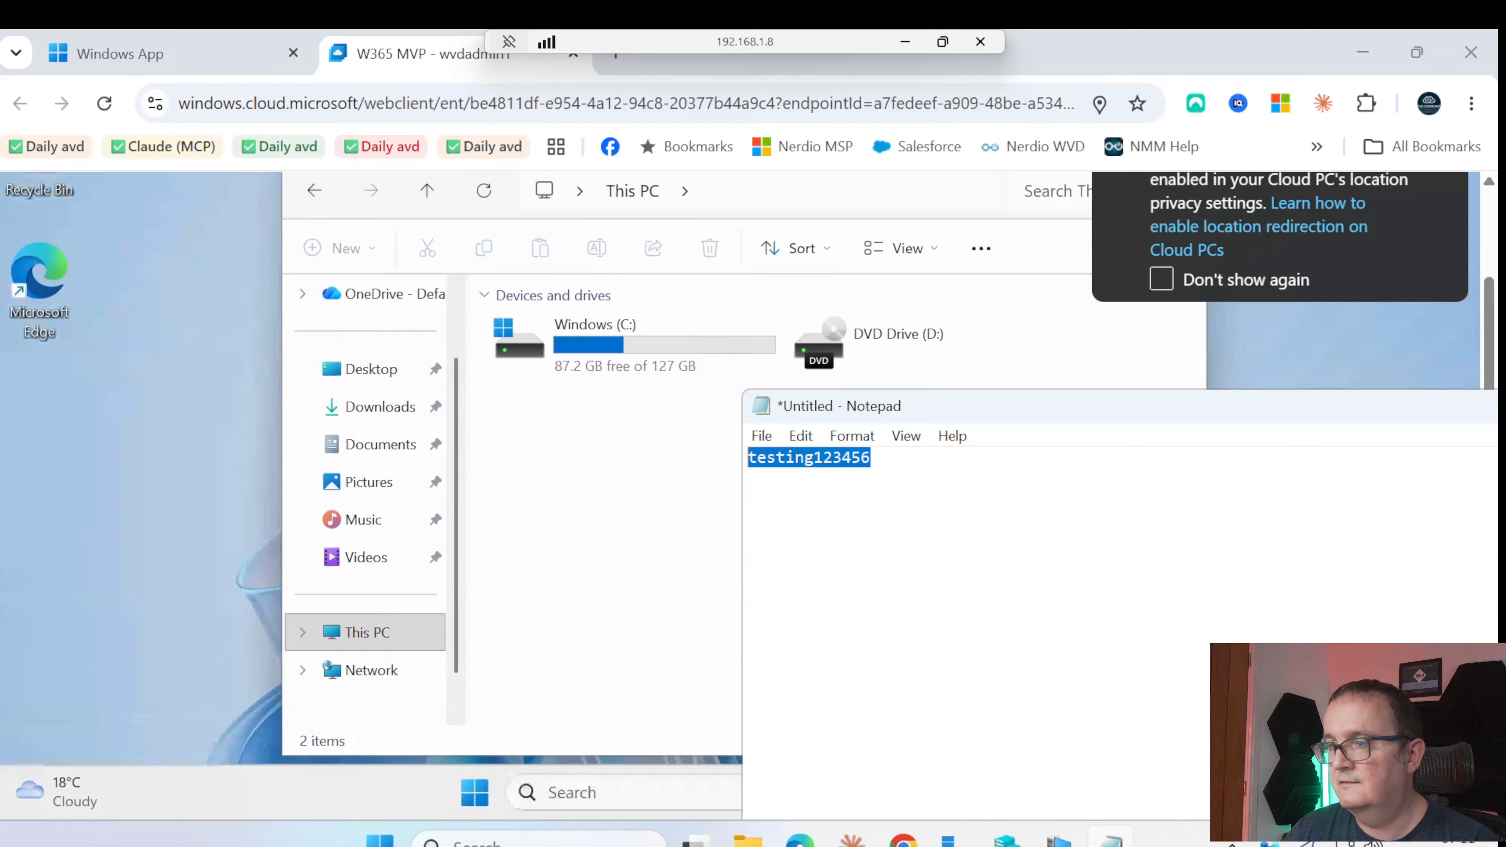
right_click(816, 462)
left_click(904, 155)
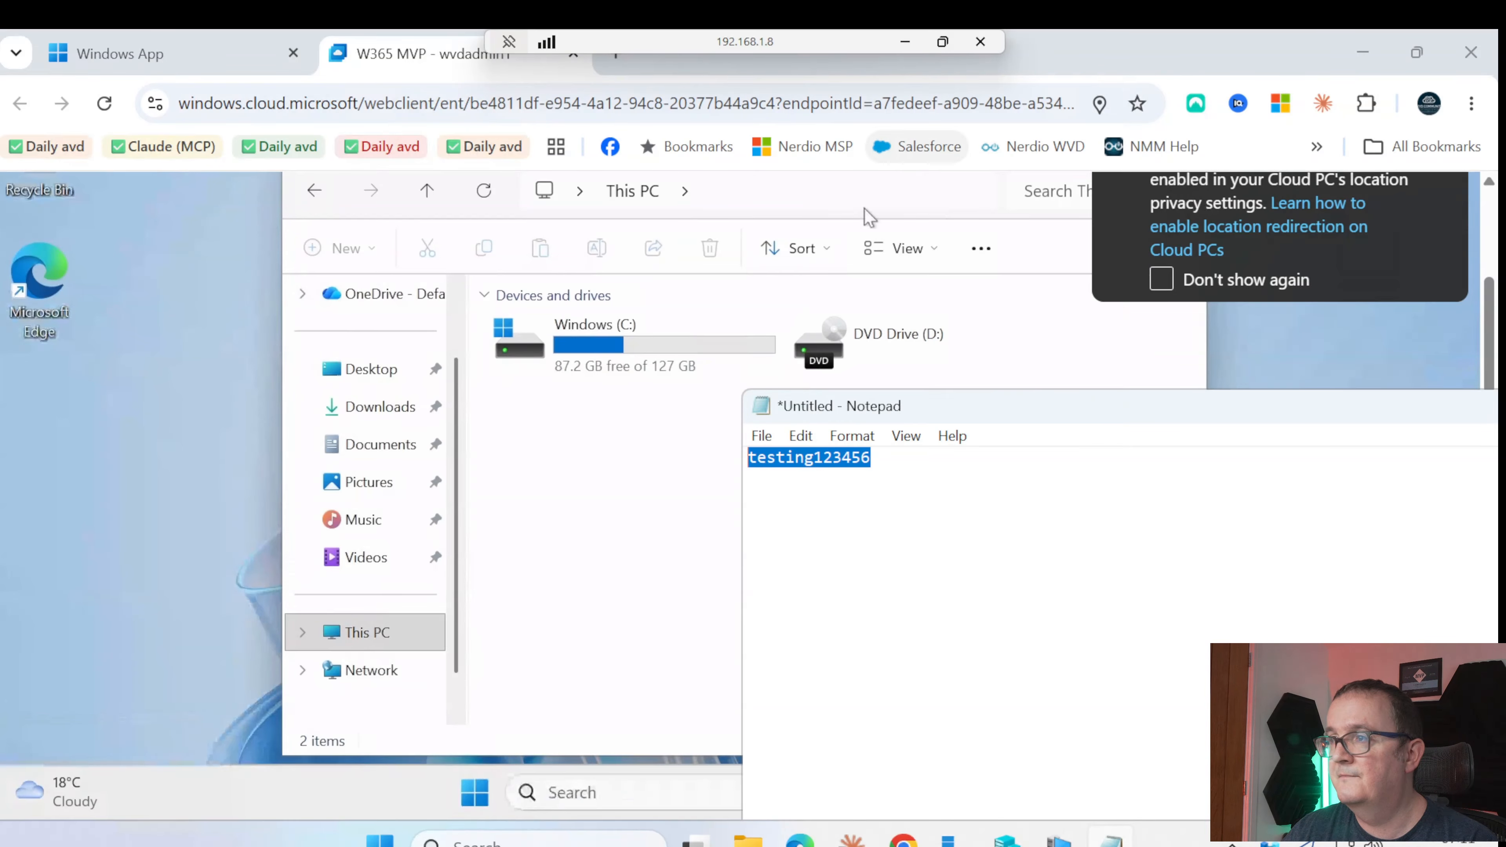
left_click(634, 538)
left_click(472, 795)
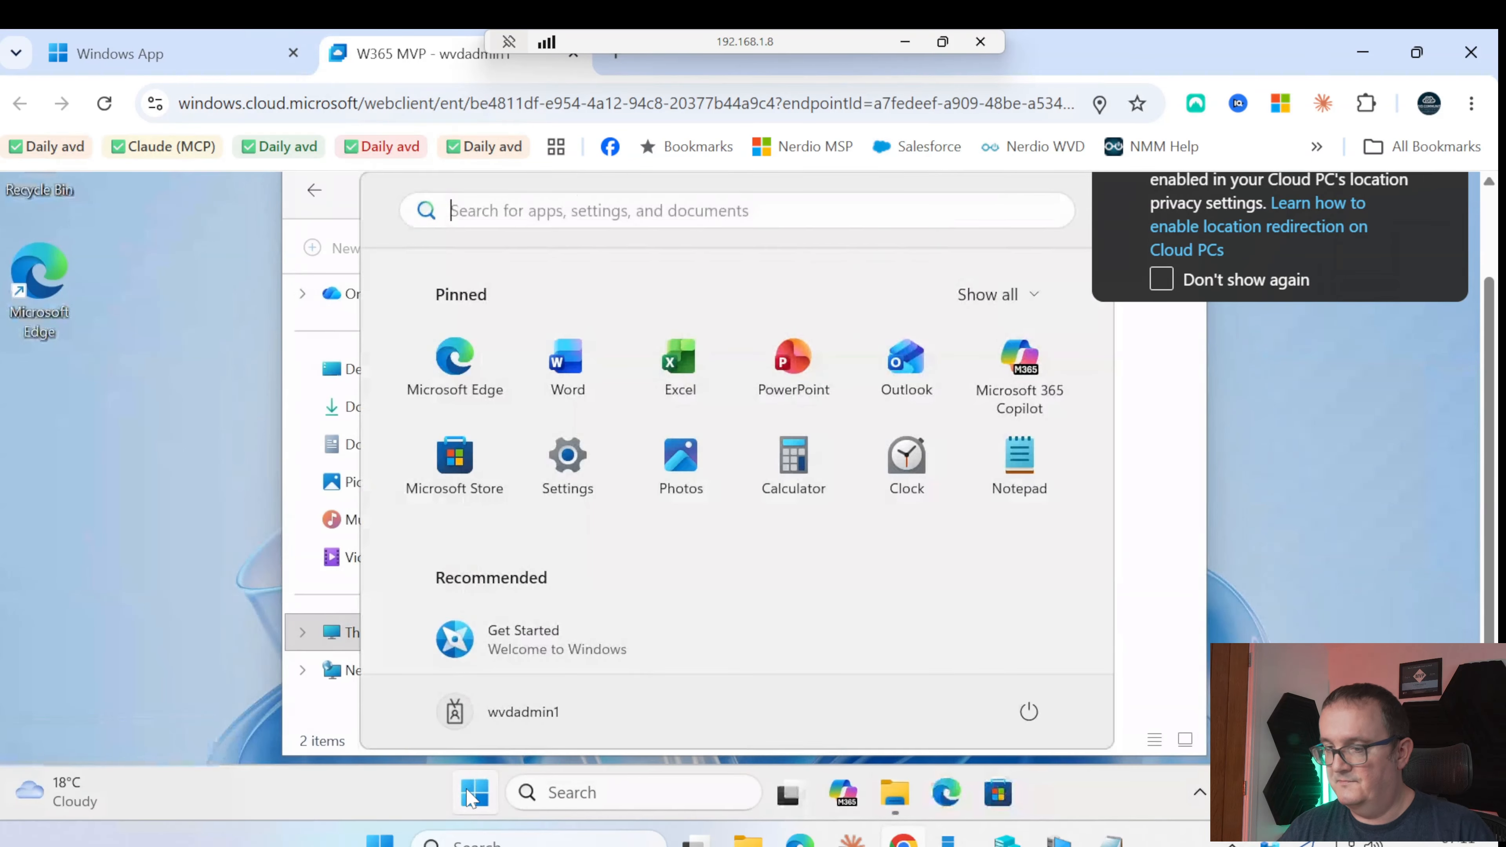
type("note")
key("Return")
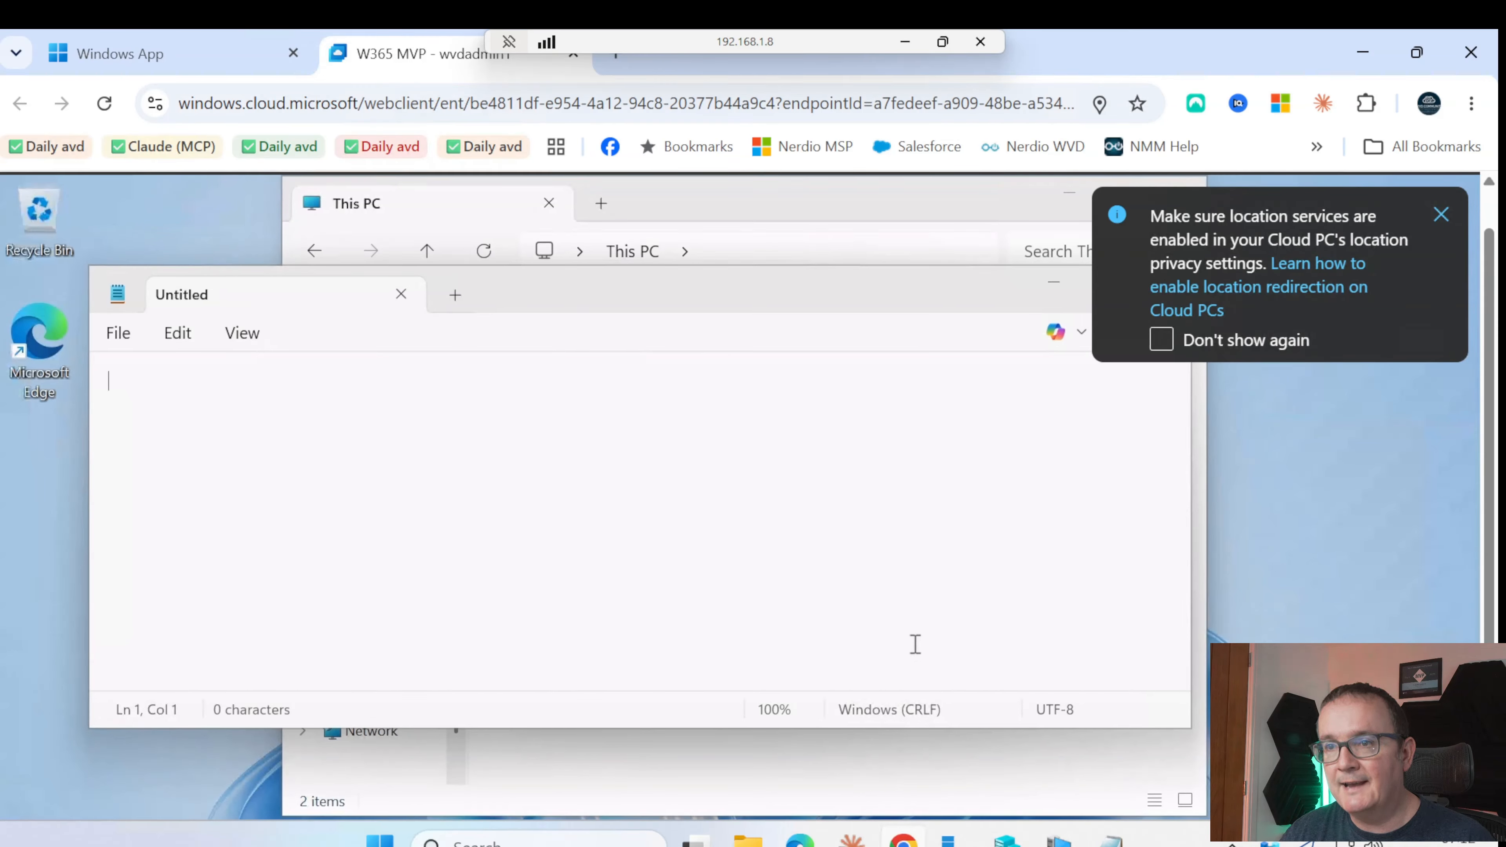
key("ctrl+v")
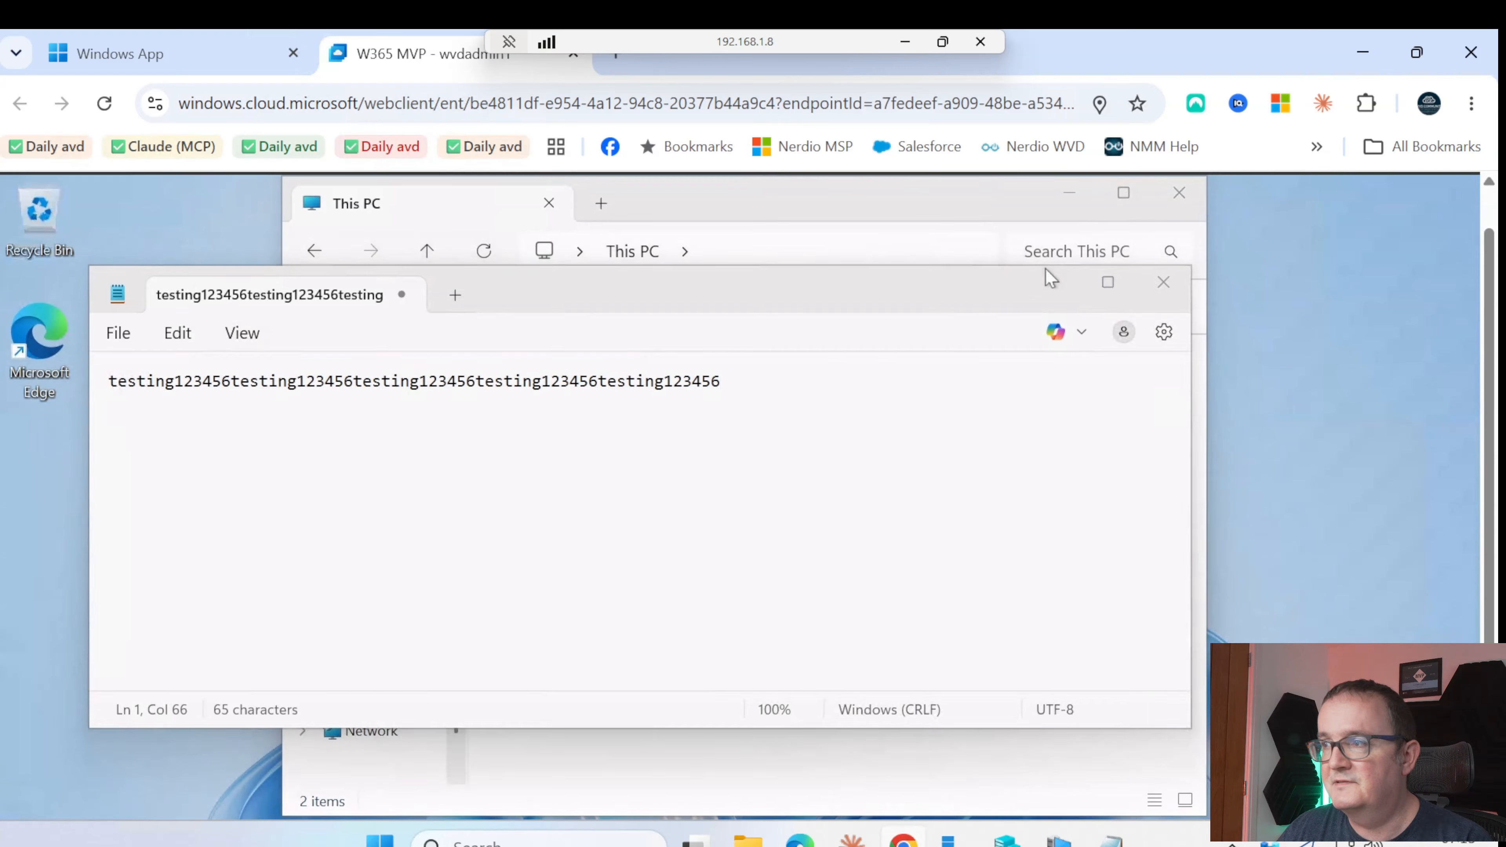
left_click(1051, 277)
left_click(668, 421)
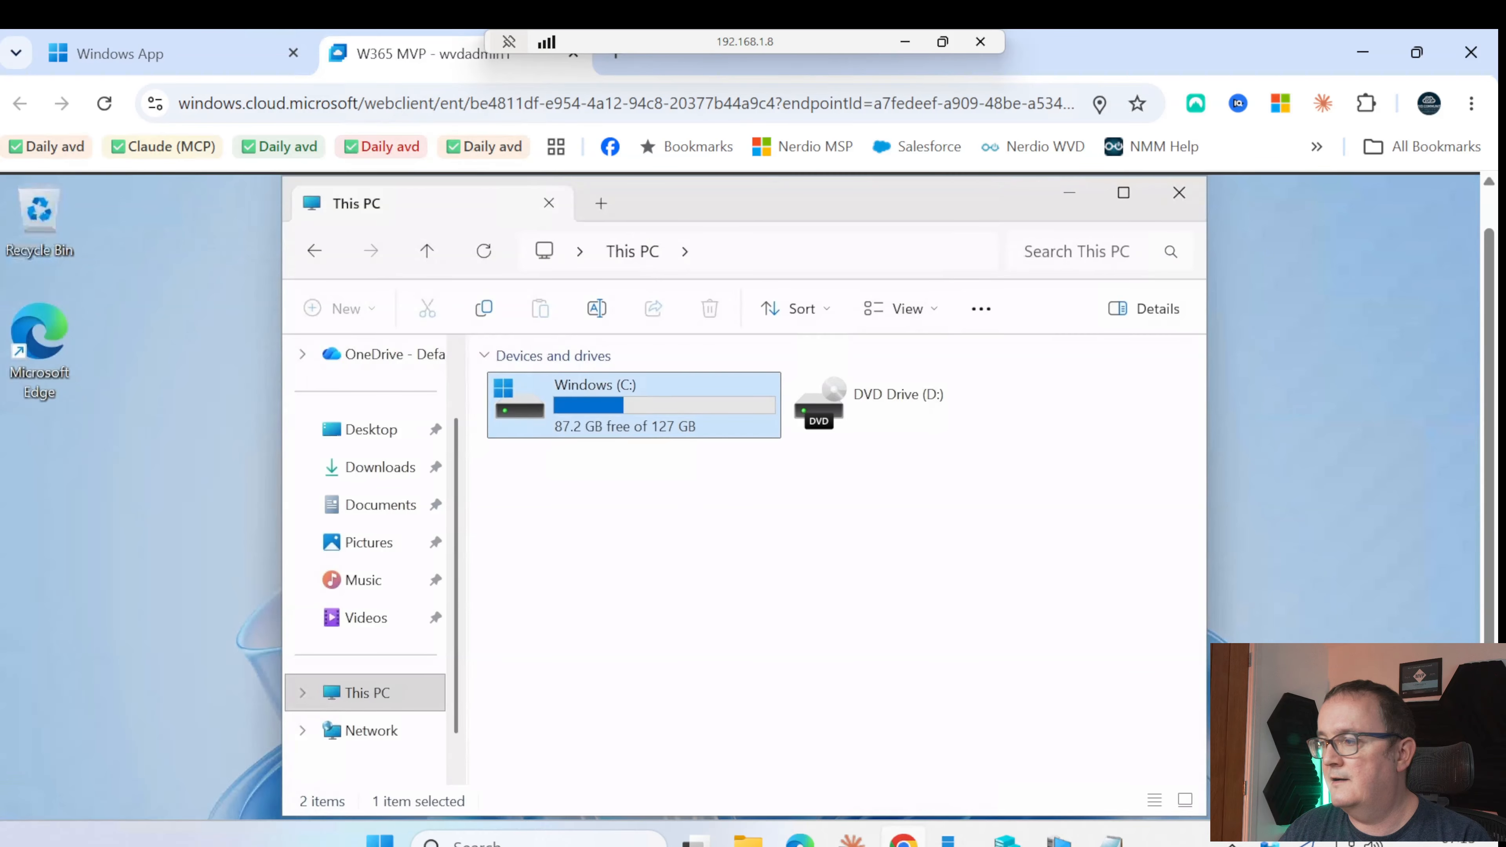
Sign out of the W365 MVP Cloud PC from its Start menu account options
left_click_drag(1488, 682, 1488, 736)
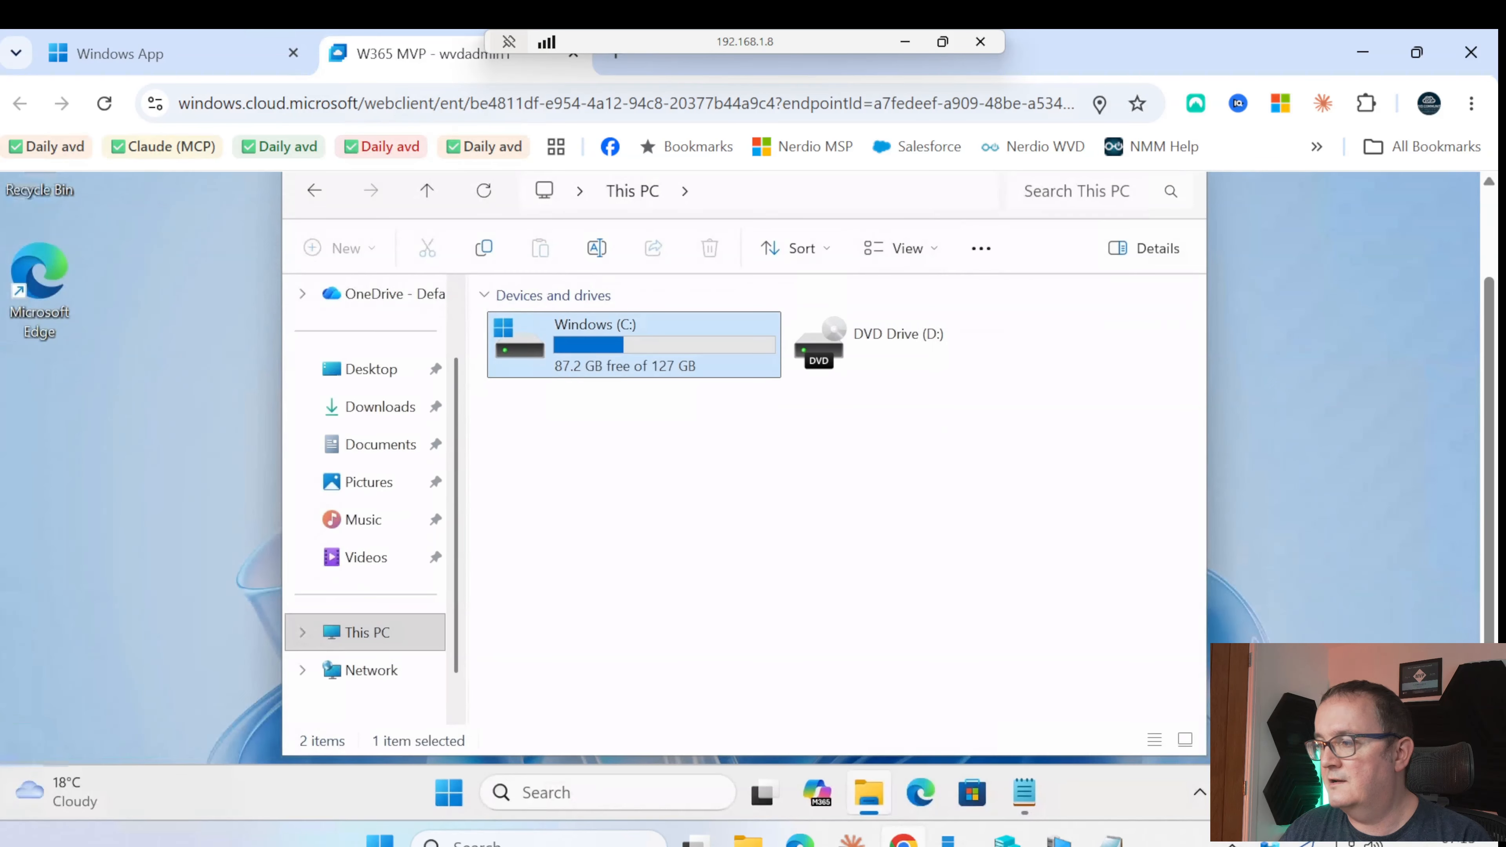
left_click(448, 797)
left_click(454, 711)
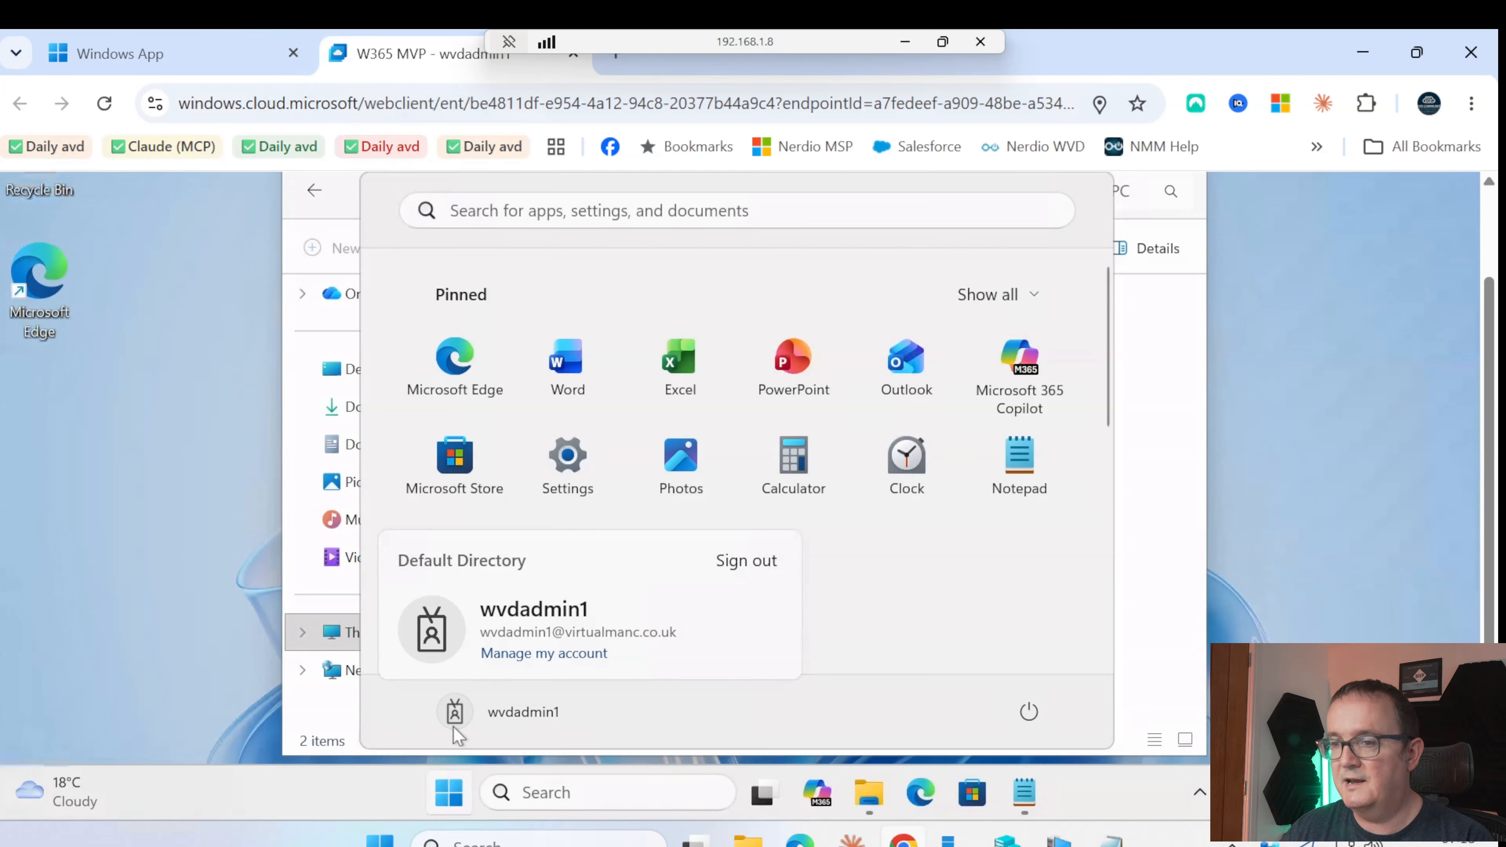
left_click(781, 582)
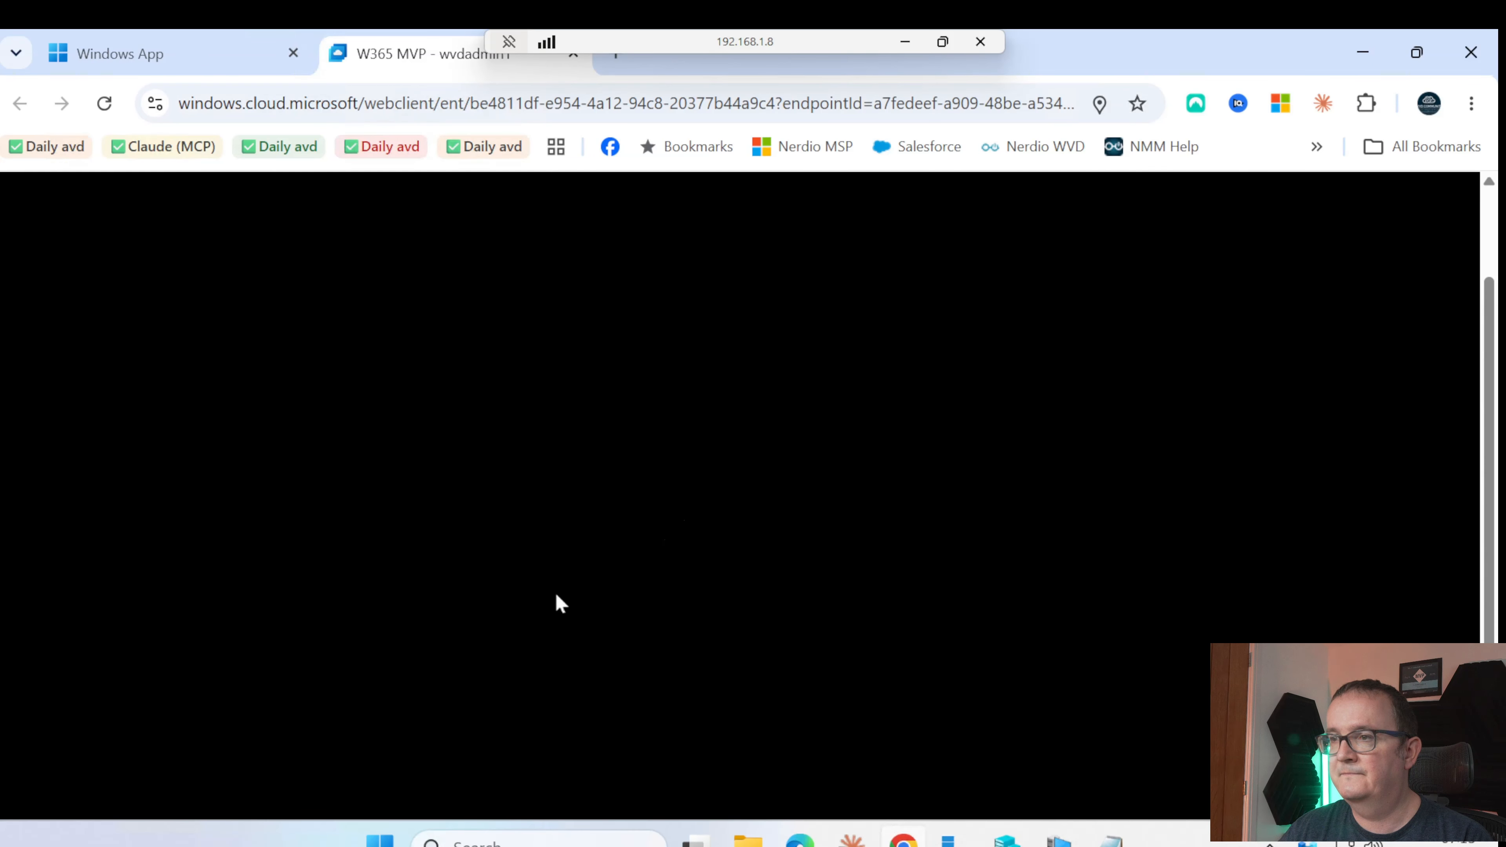
scroll(498, 463, "down", 5)
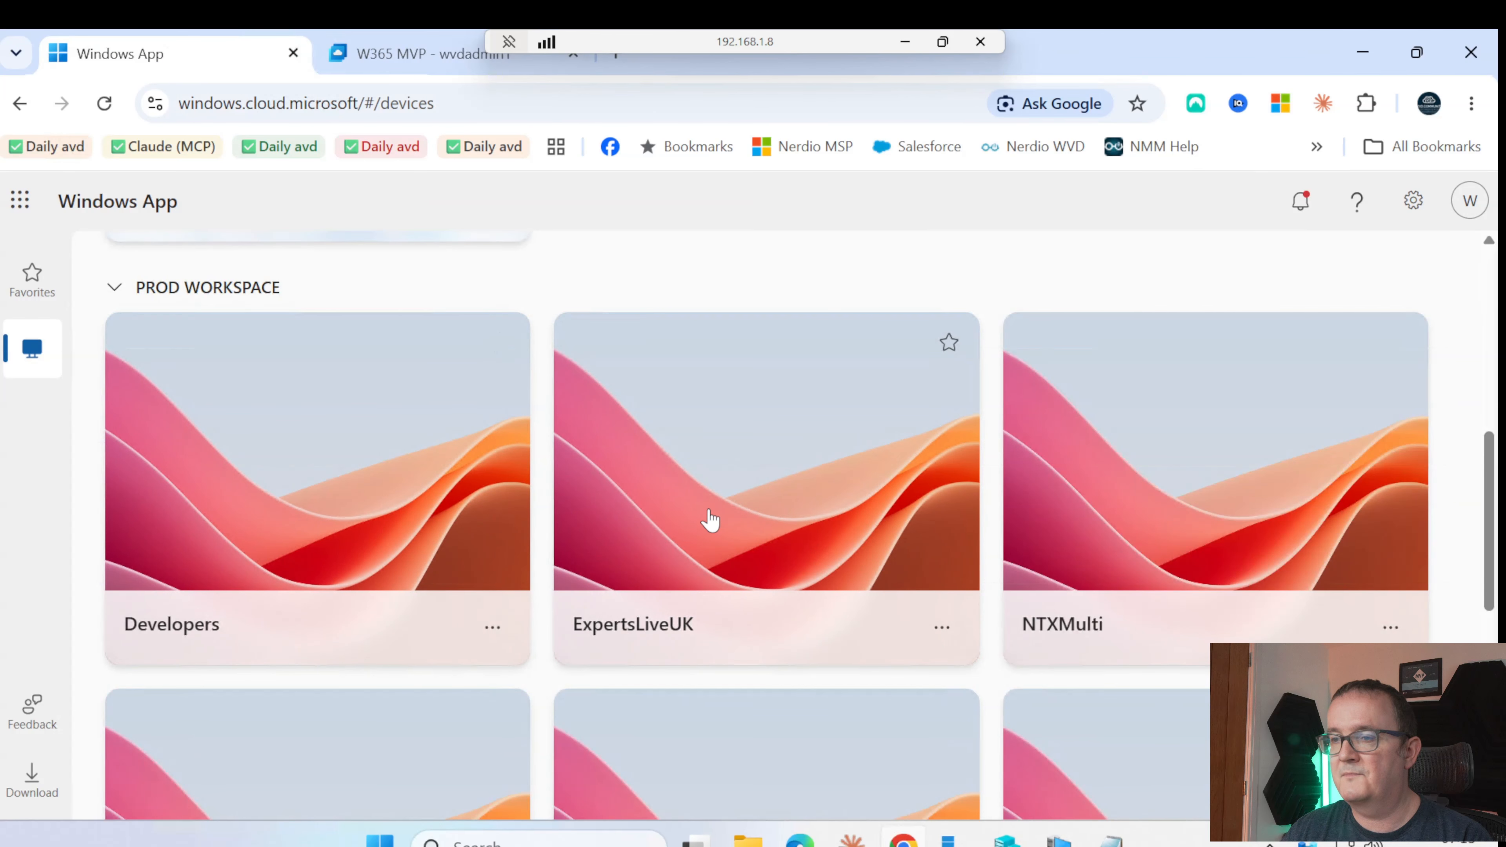
Connect to ExpertsLiveUK with every In Session Setting, including Printer and Clipboard, checked
left_click(710, 519)
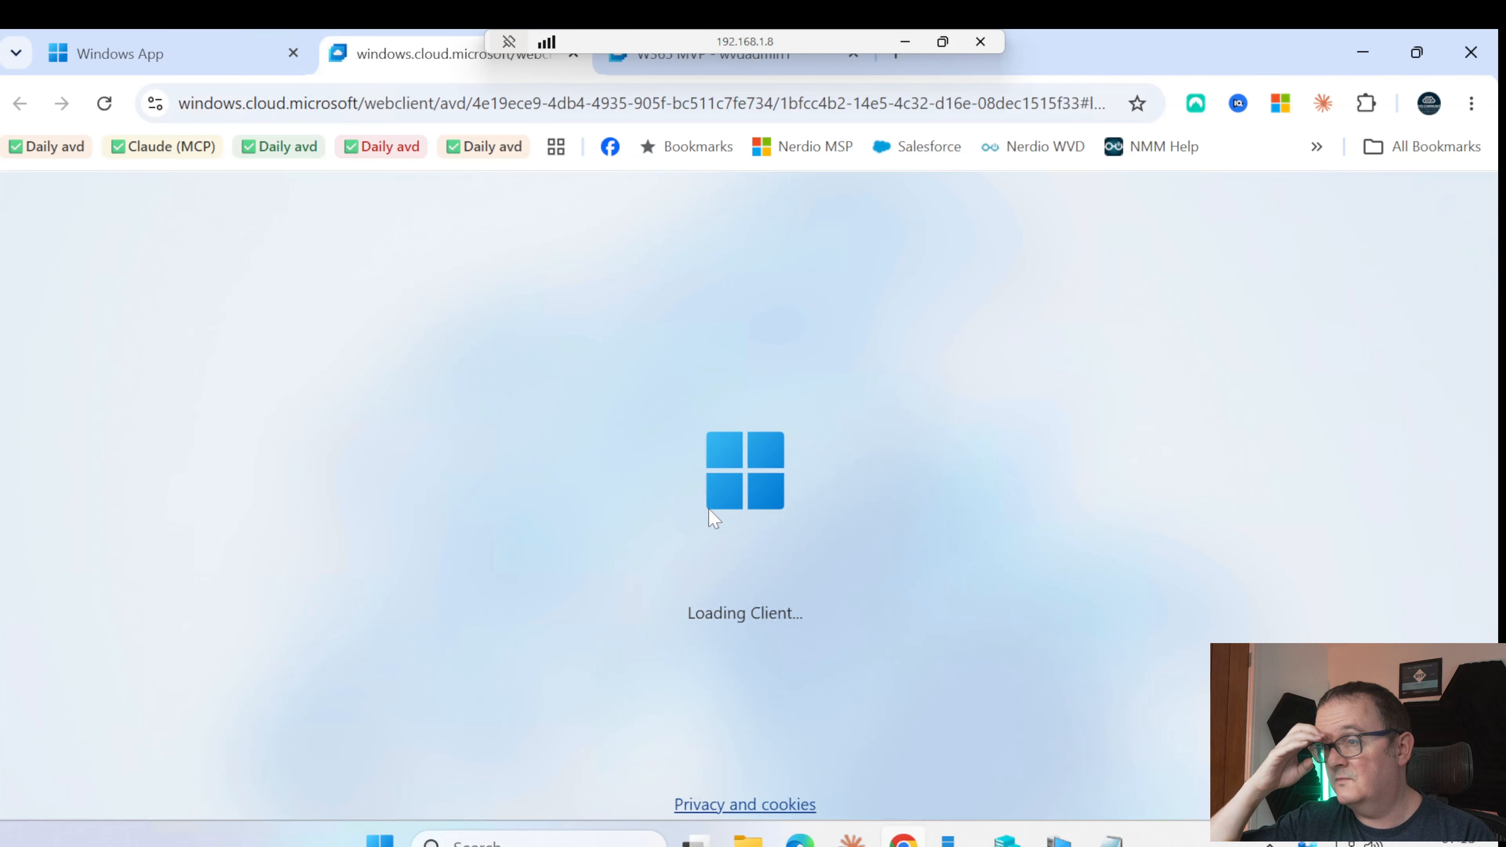
scroll(765, 525, "down", 4)
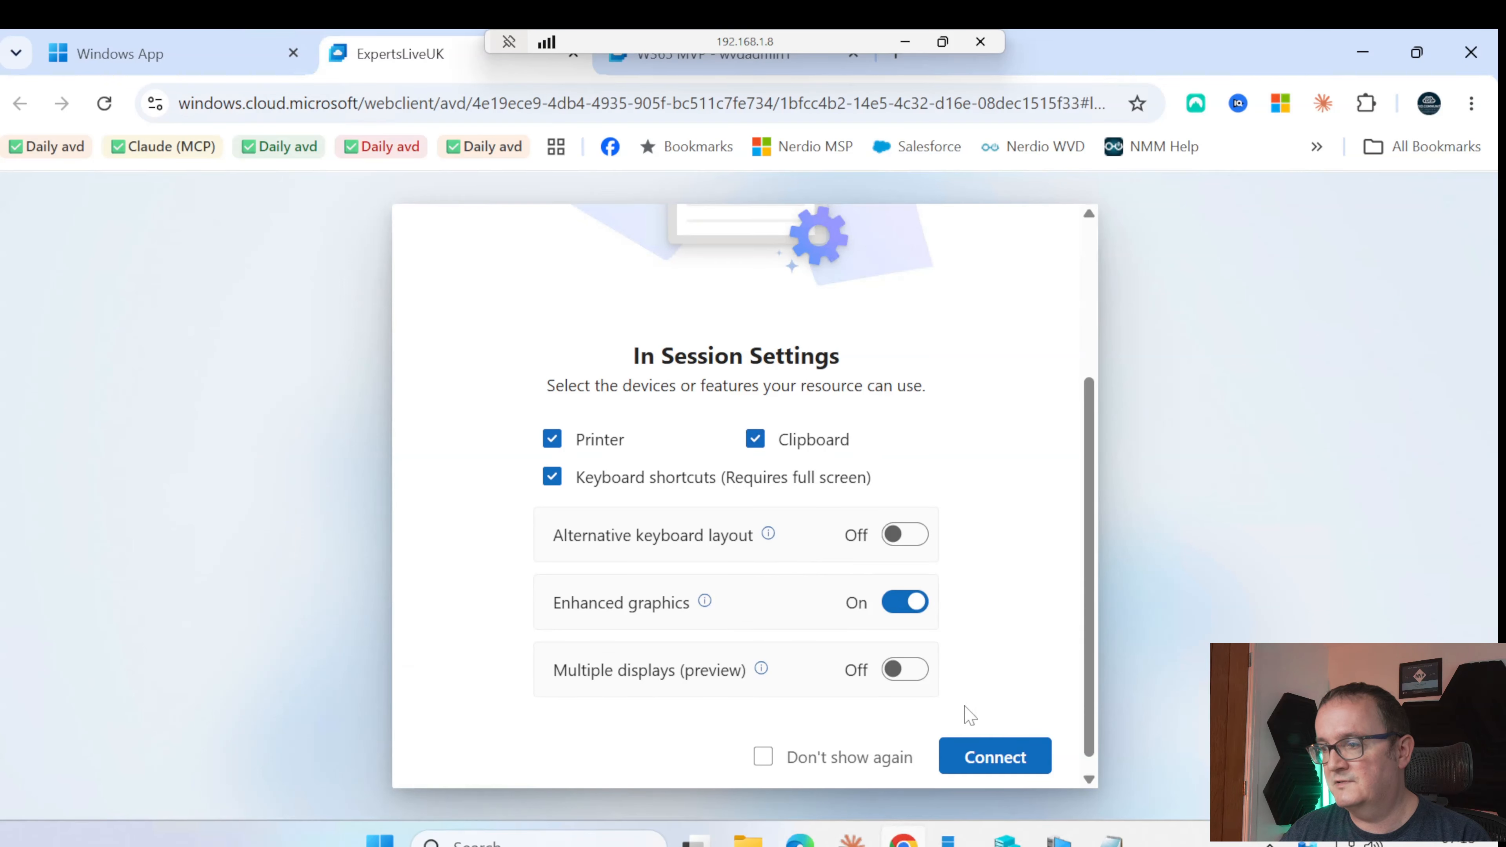
left_click(994, 760)
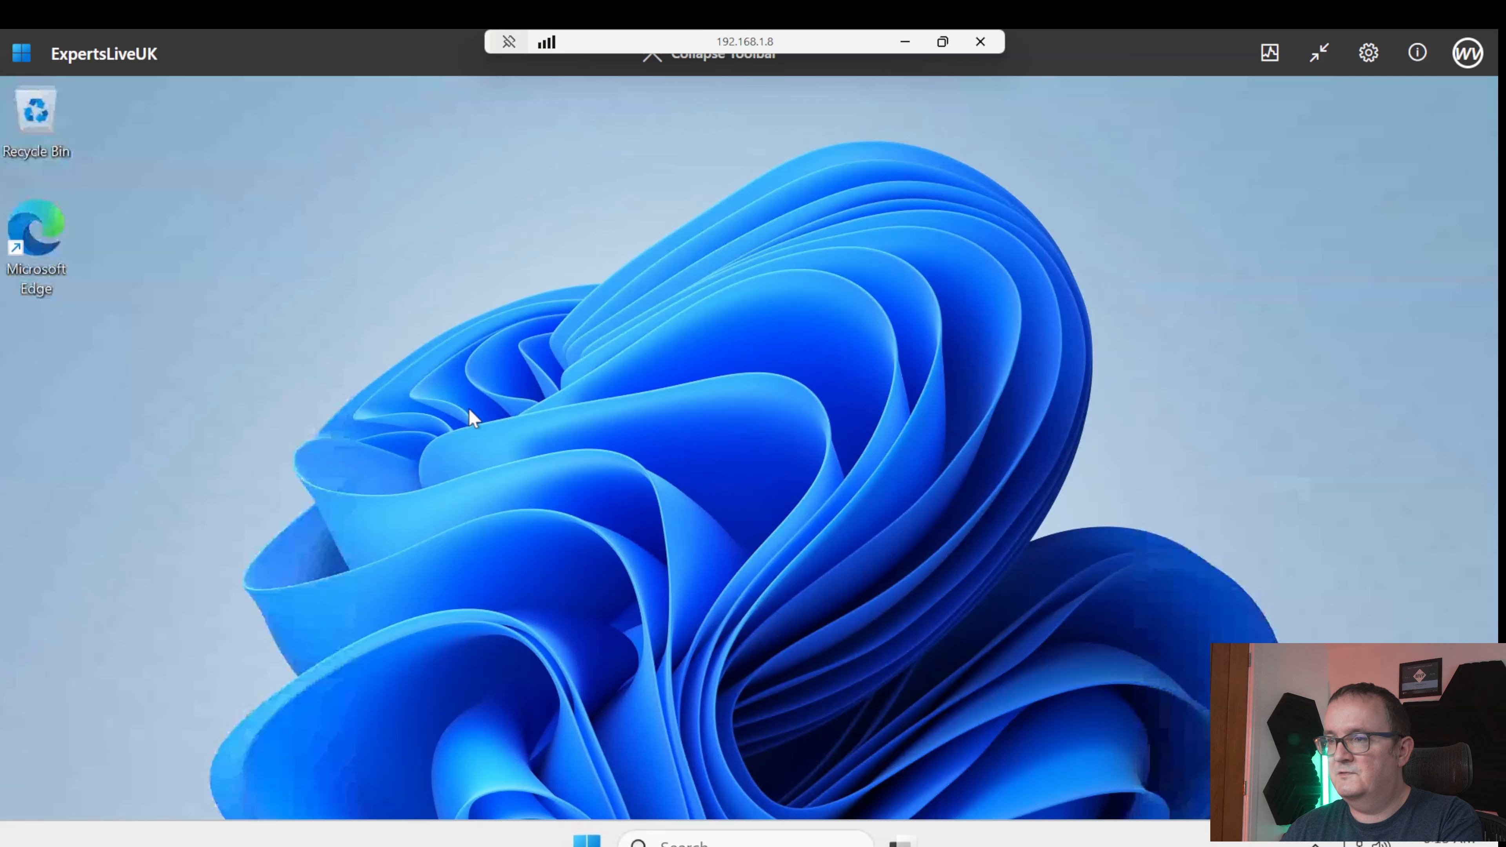
Open File Explorer in ExpertsLiveUK, leave full screen, and copy the selected secure test text
key("super+e")
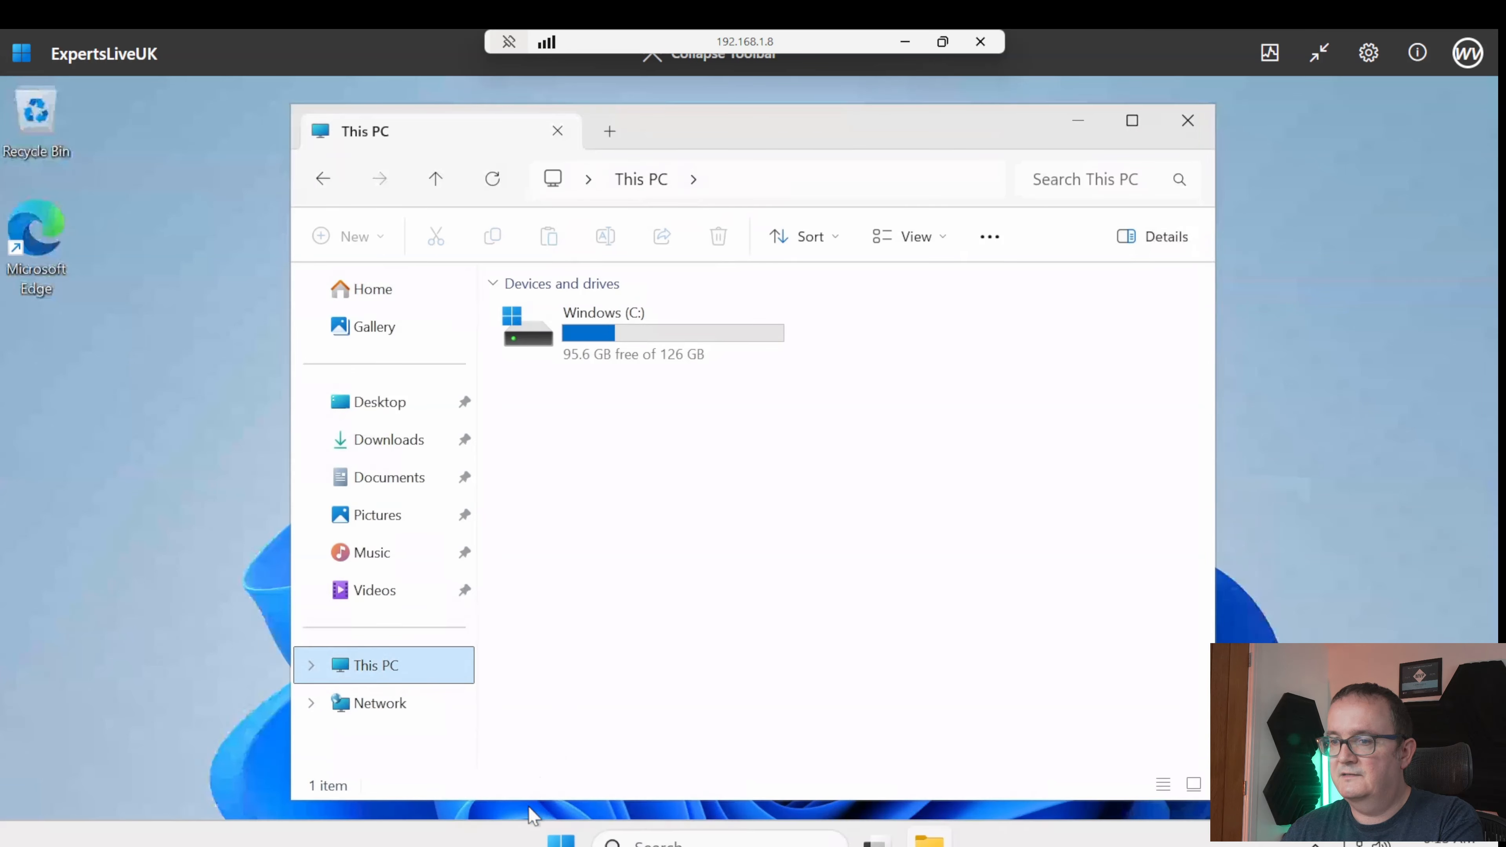
left_click(560, 839)
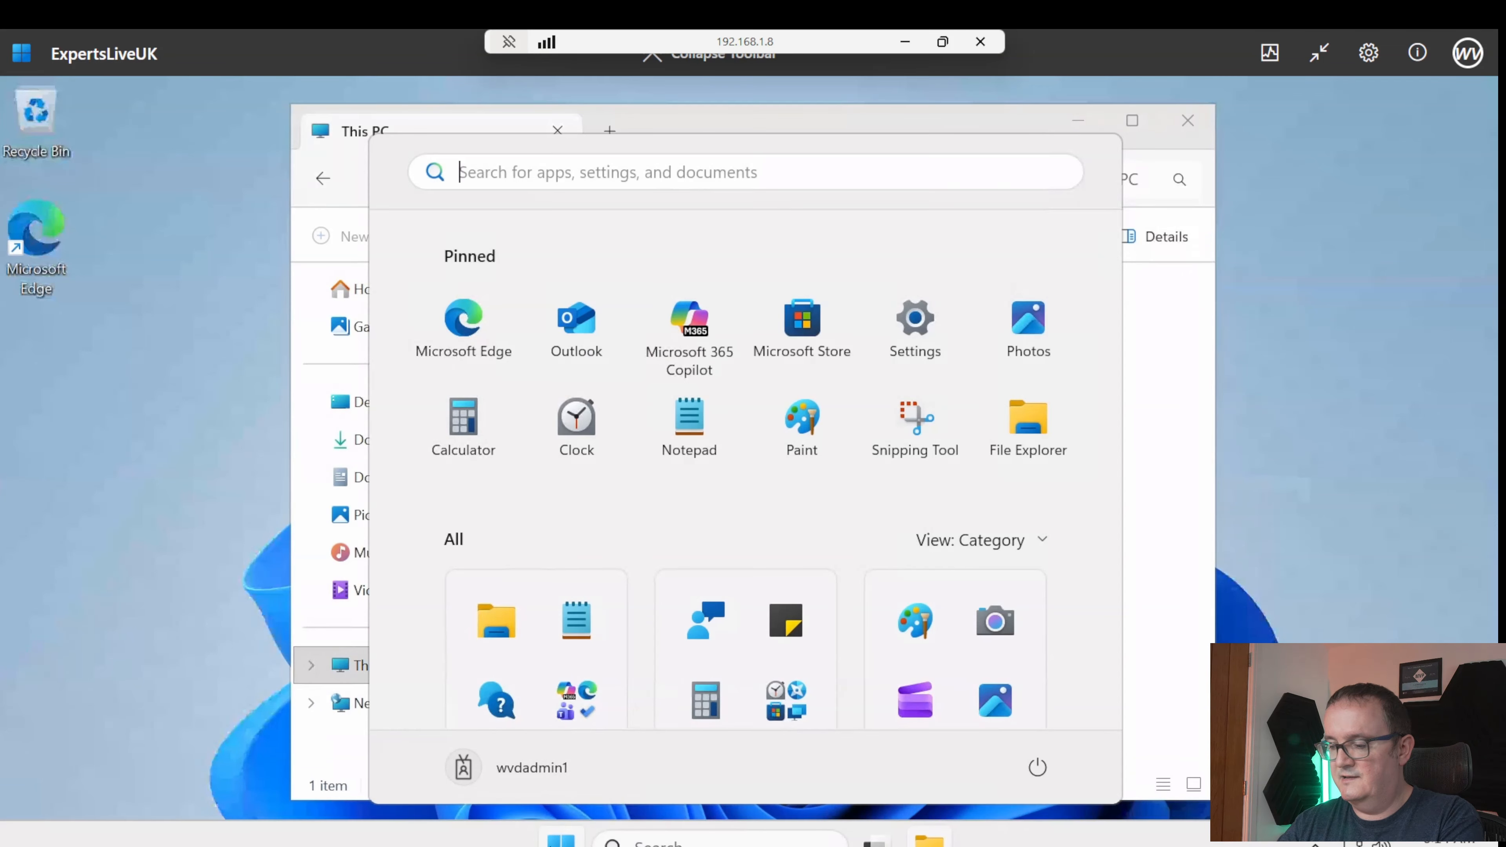
left_click(1319, 52)
type("n")
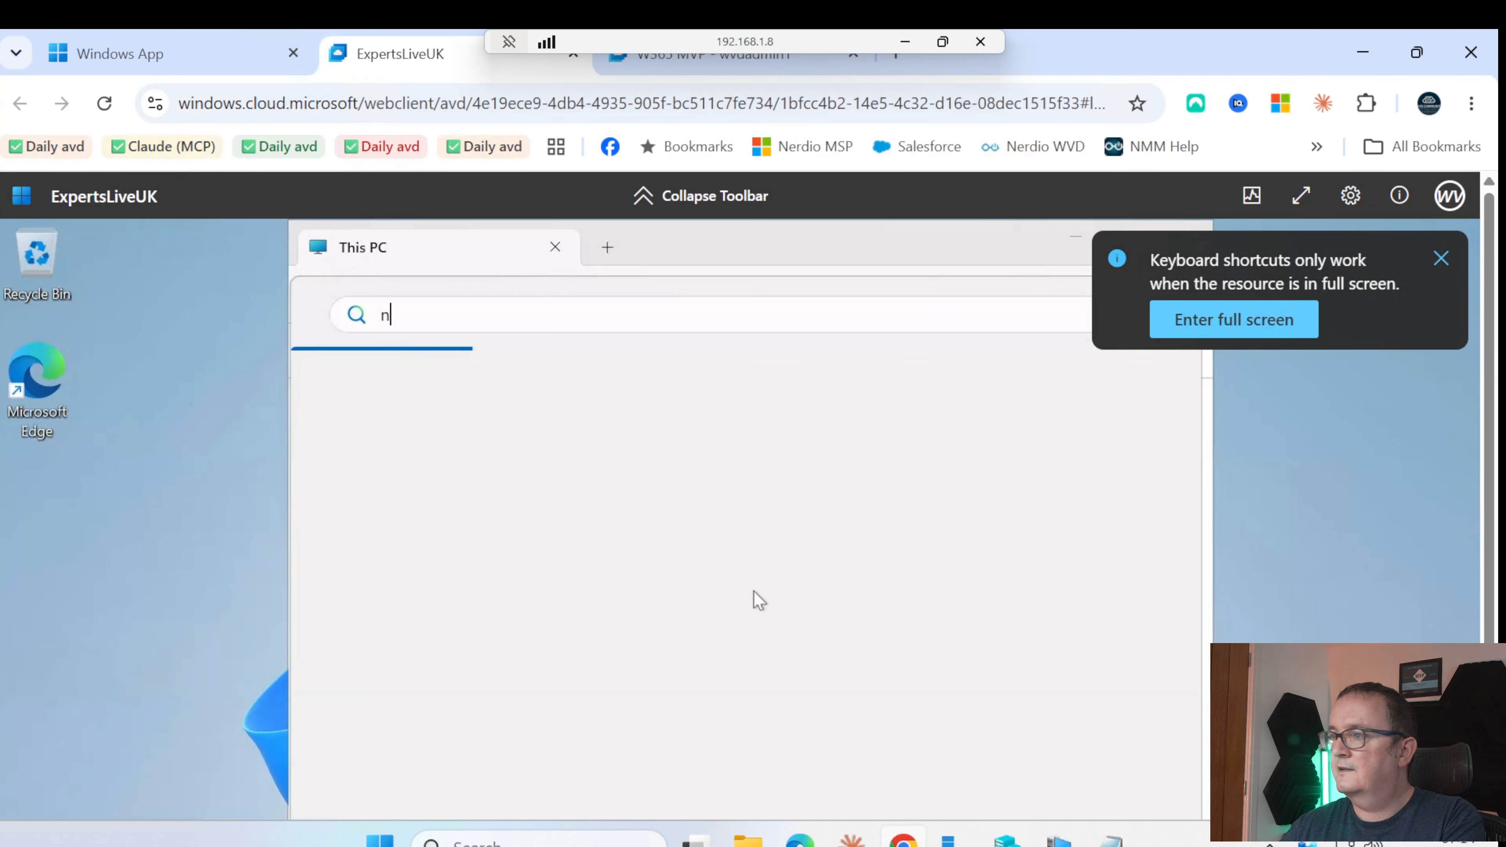
key("Escape")
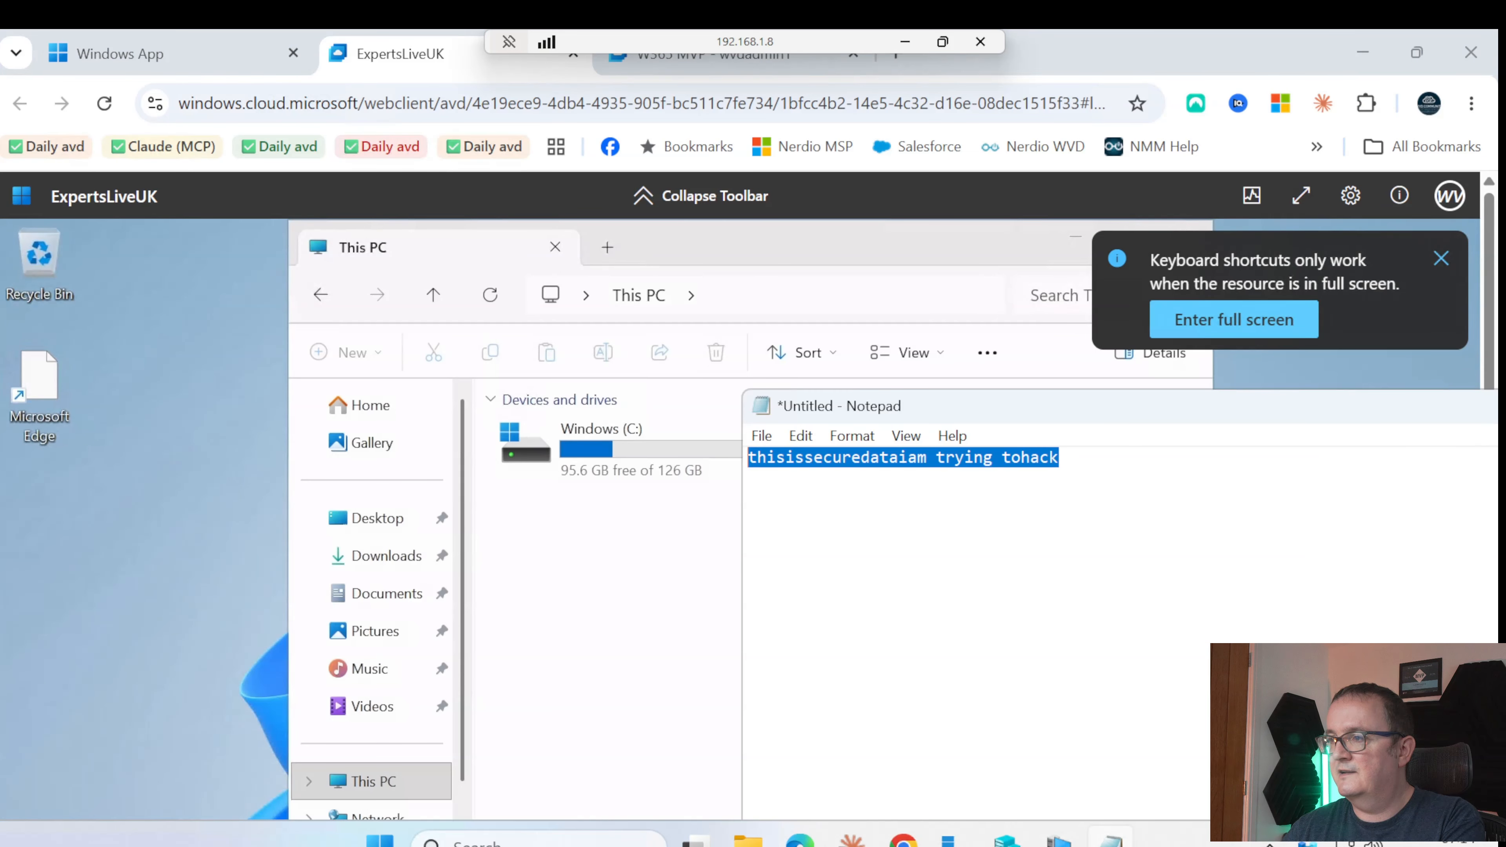
right_click(1005, 468)
left_click(1060, 169)
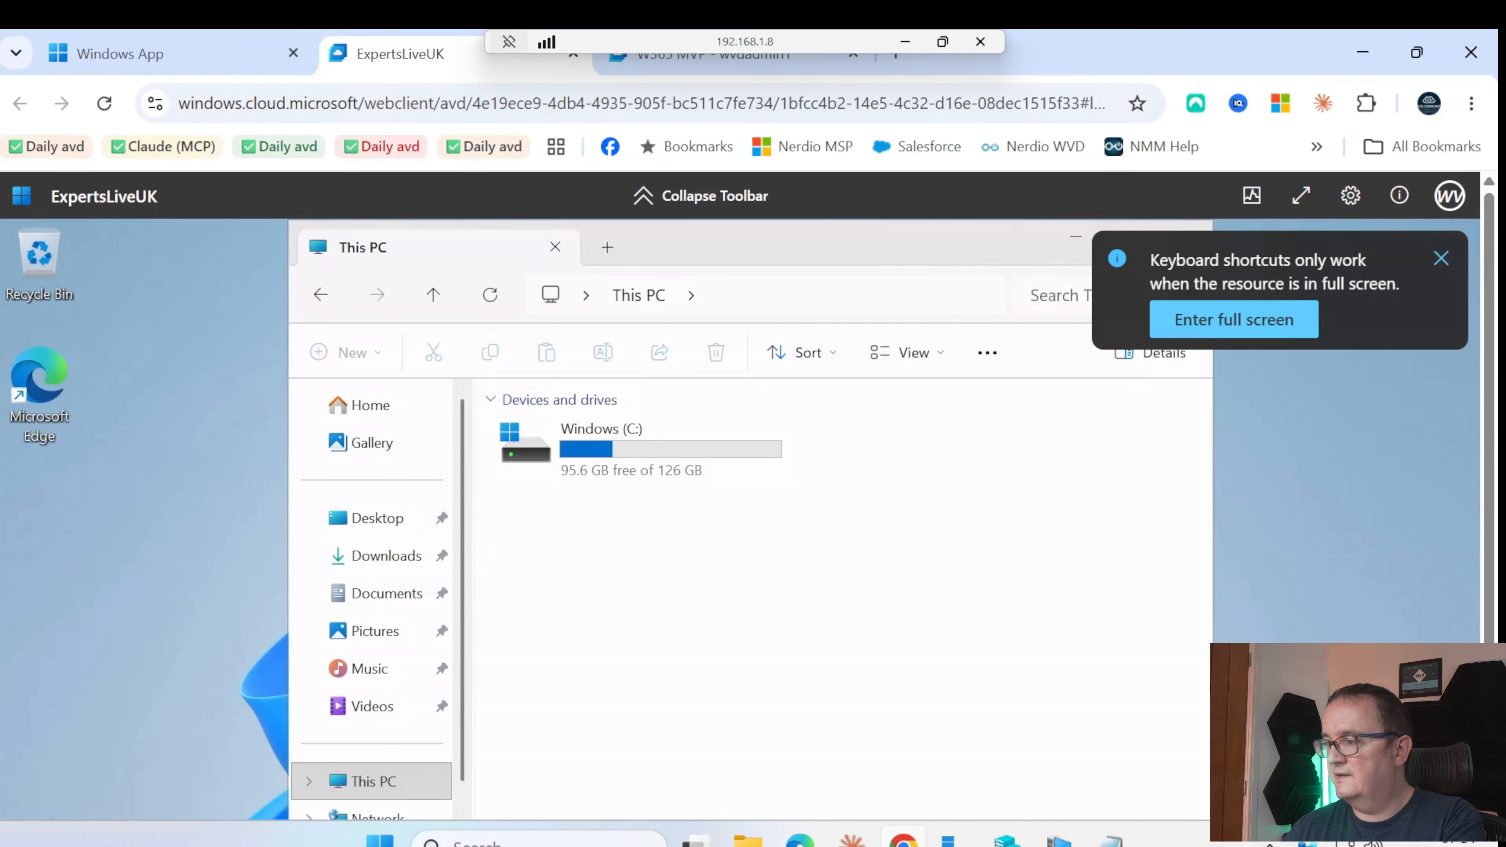
Open Notepad from the remote Start search, which remains empty at 0 characters
left_click_drag(1488, 682, 1488, 774)
left_click(658, 792)
type("note")
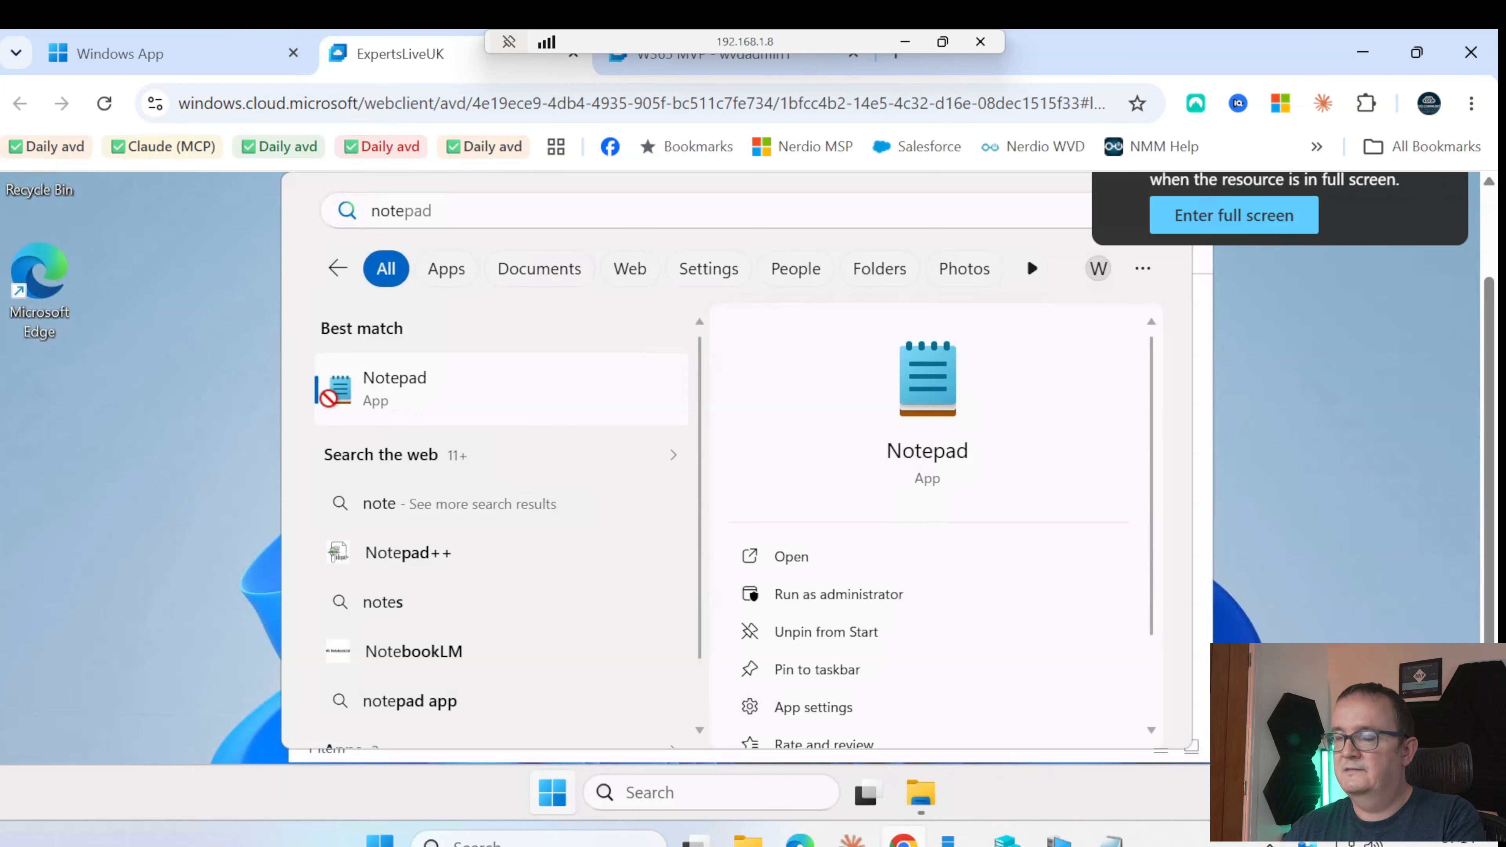
left_click(363, 377)
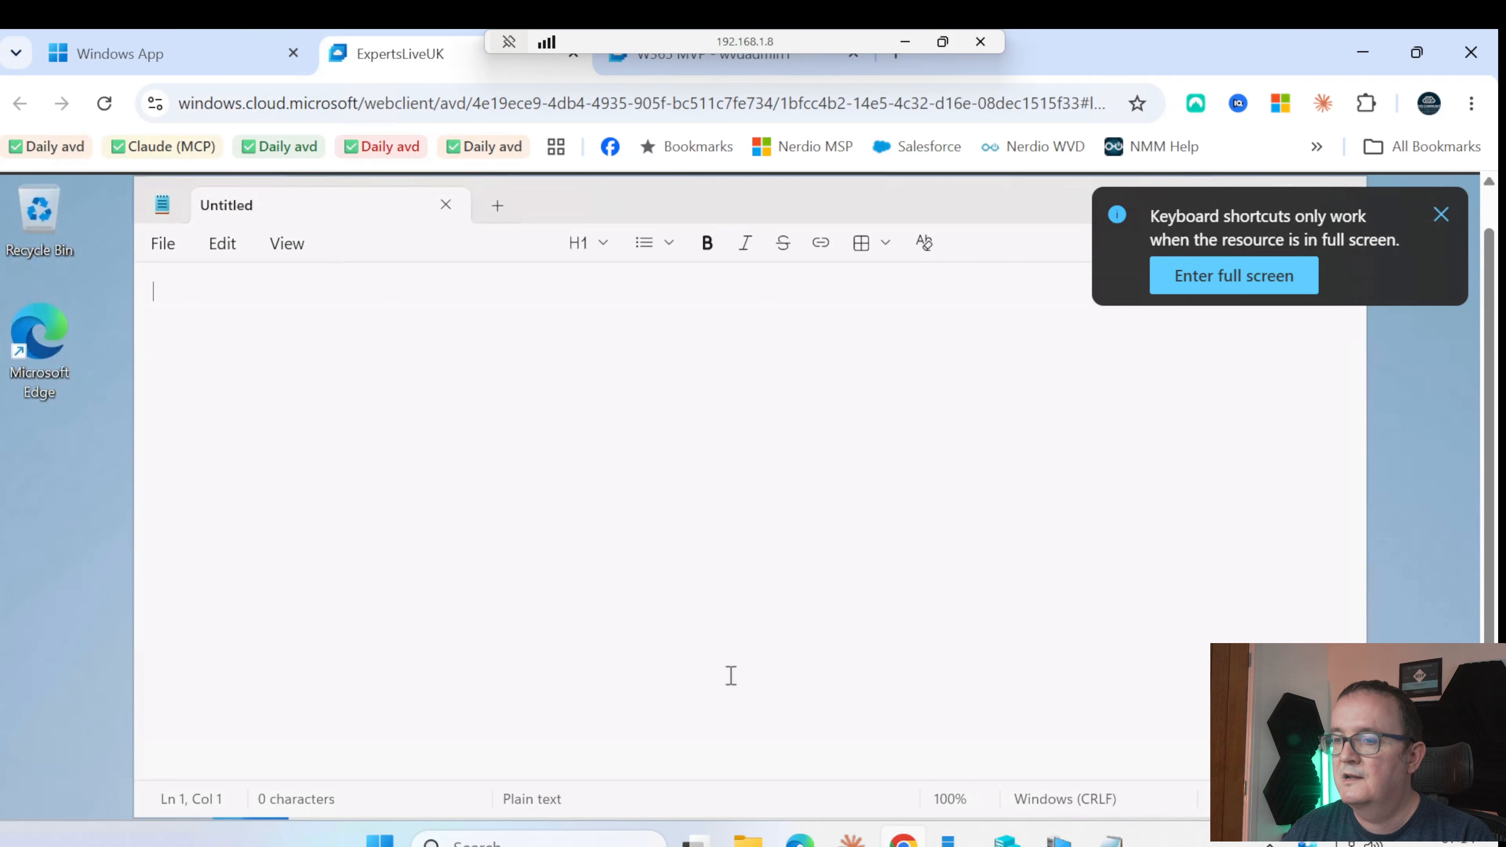
scroll(747, 497, "down", 1)
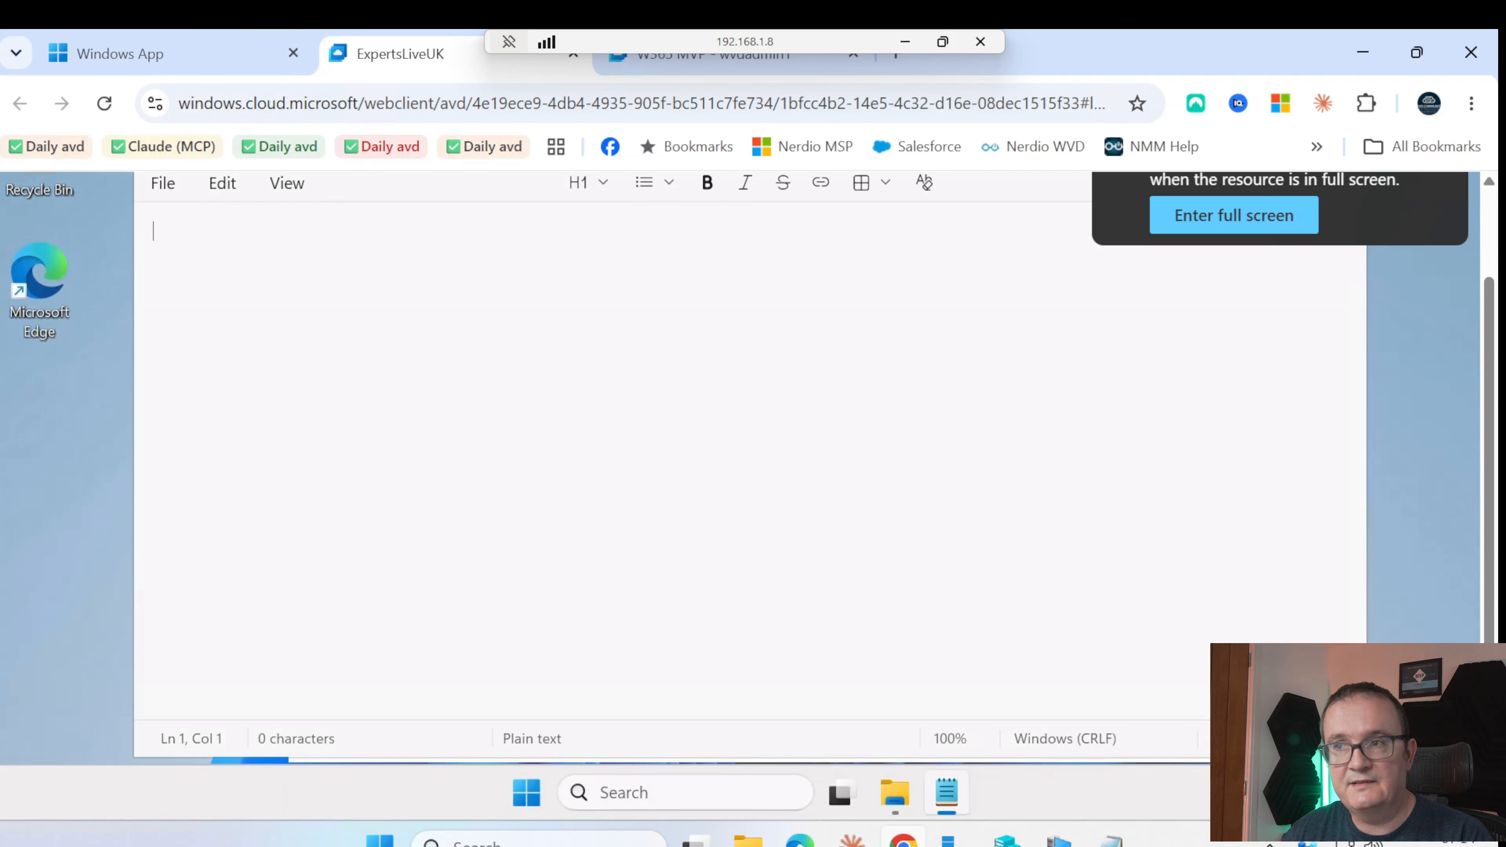
Sign out of the ExpertsLiveUK session from the Start menu account options
left_click(525, 793)
left_click(500, 712)
left_click(460, 659)
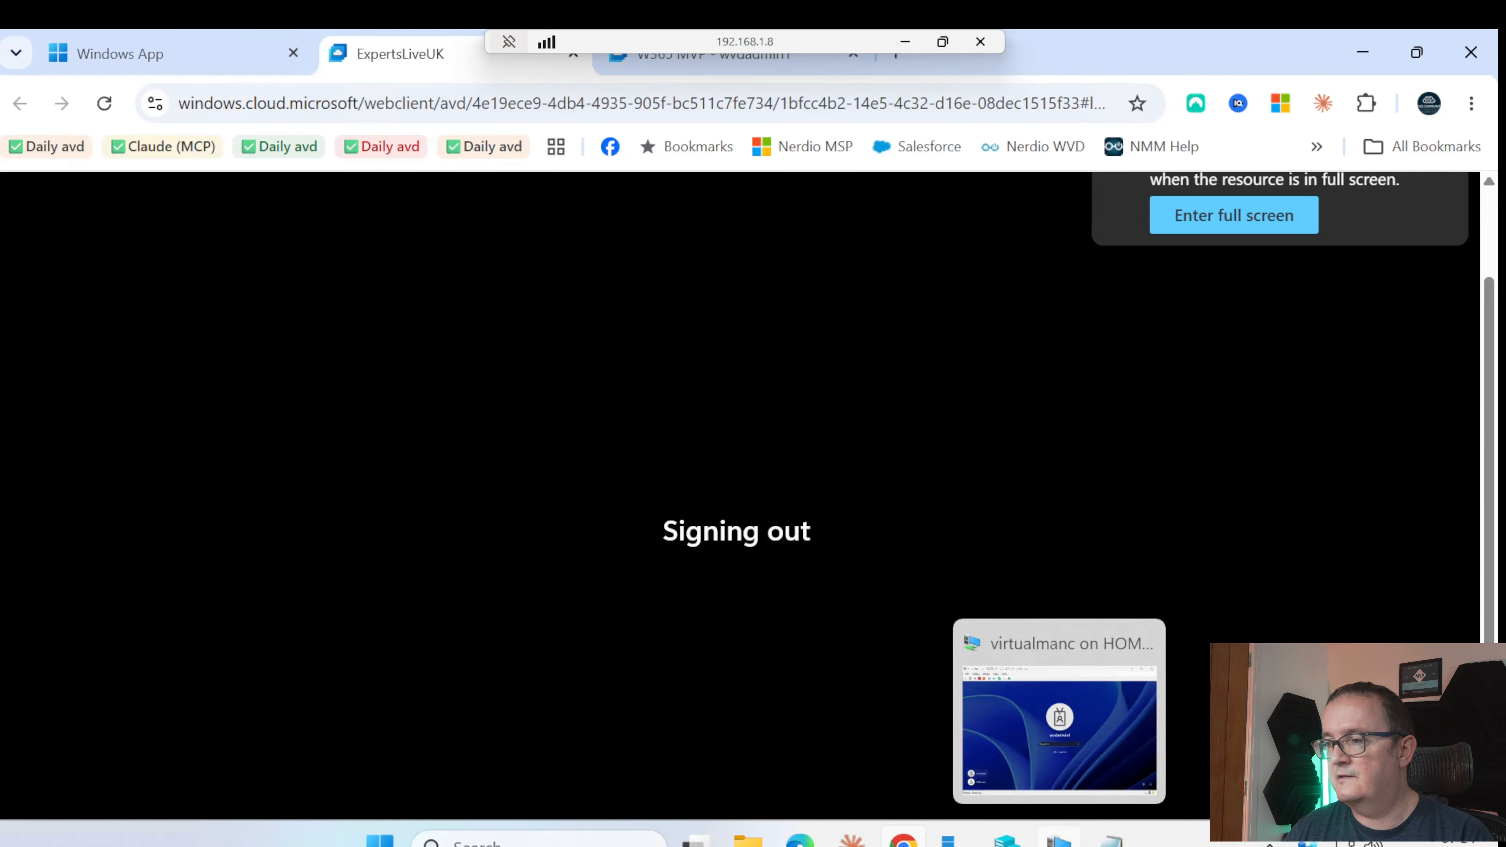
Bring the lab VM forward and sign in to virtualmanc with its password
left_click(1059, 841)
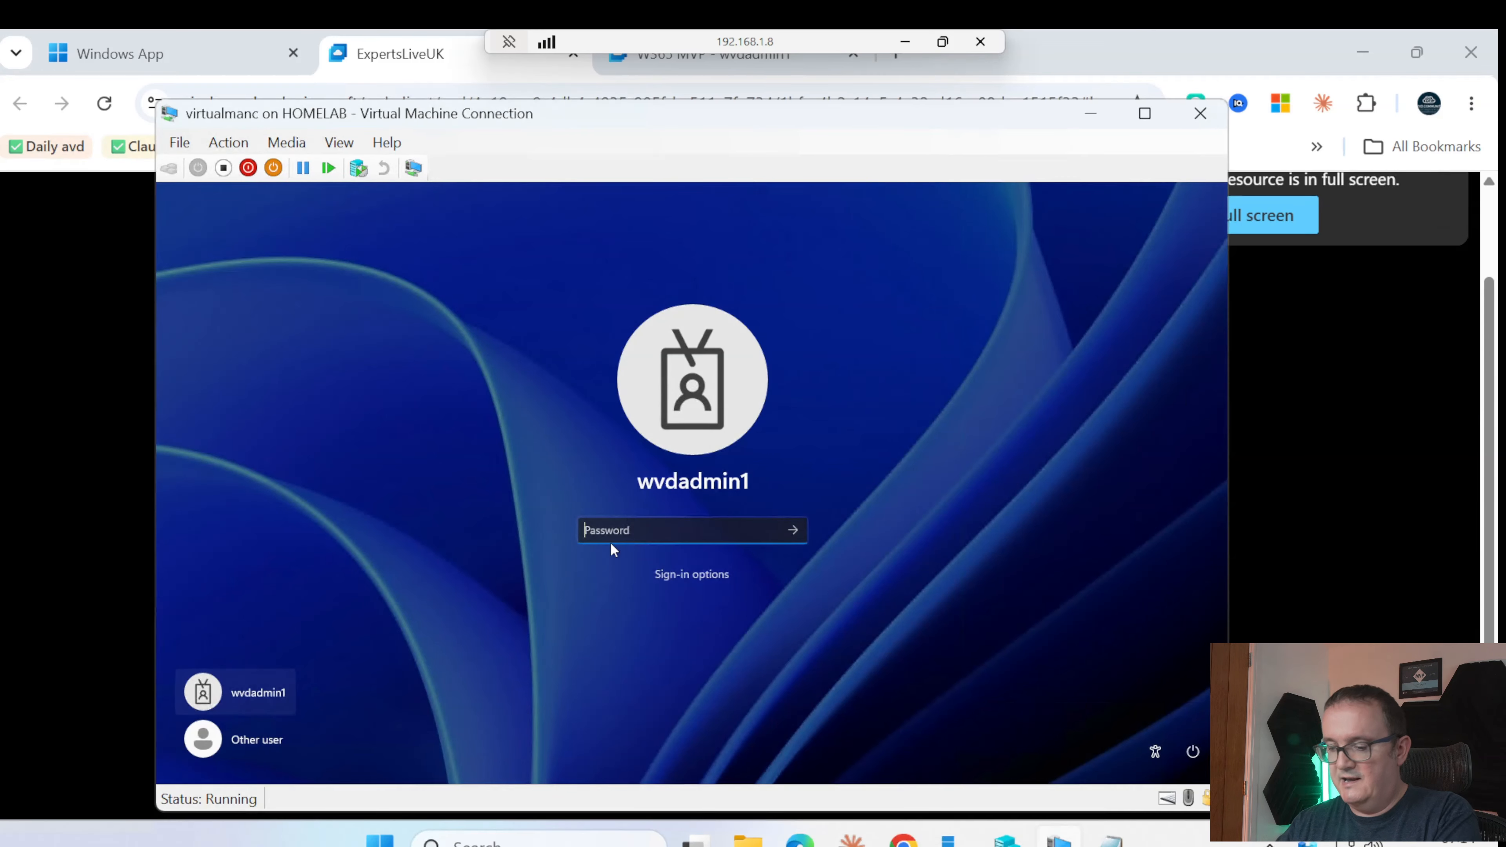
key("Return")
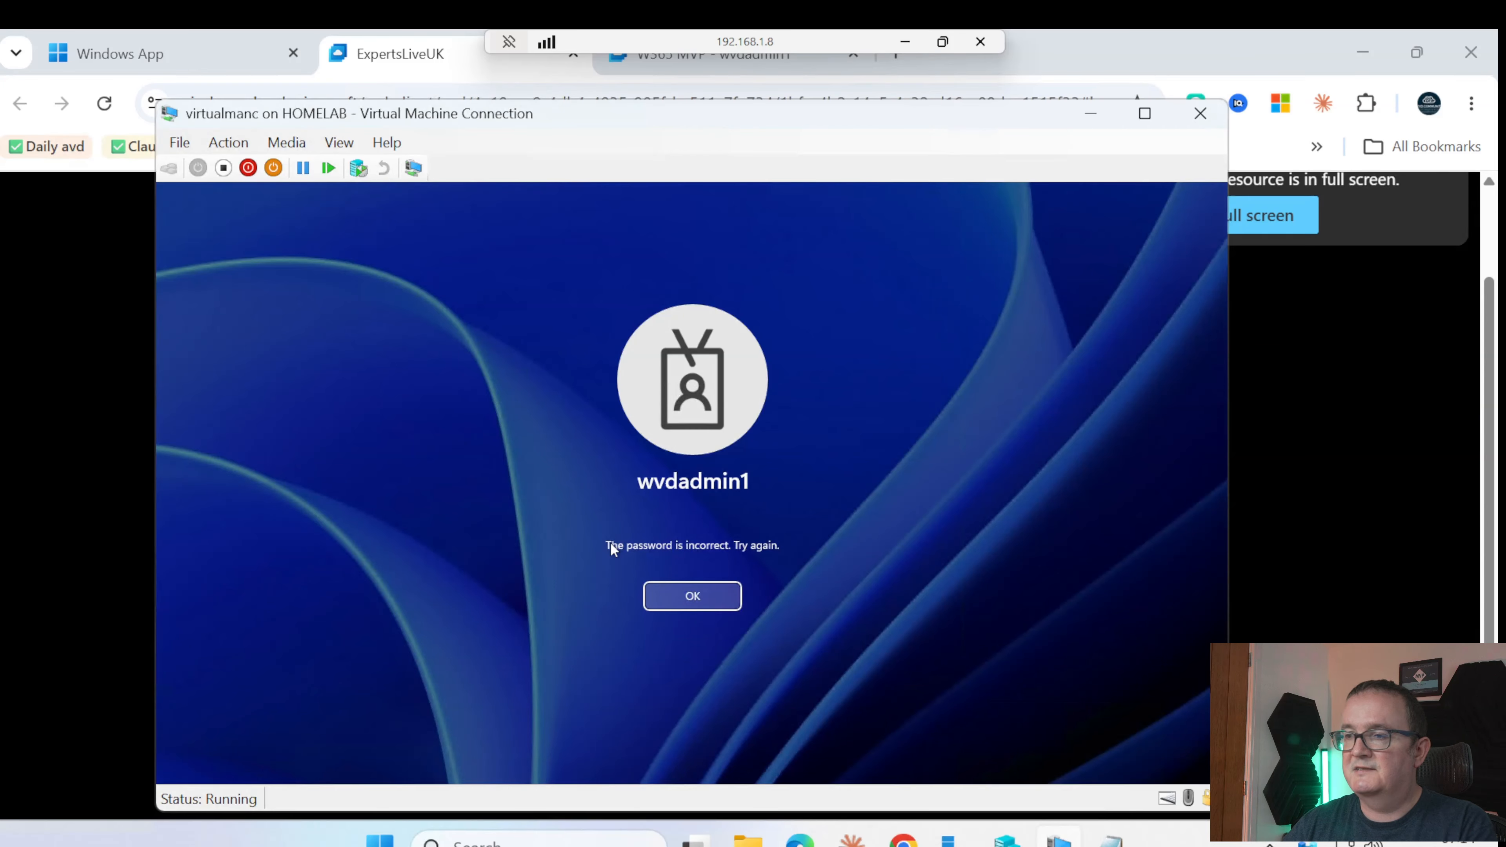
key("Return")
key("Caps_Lock")
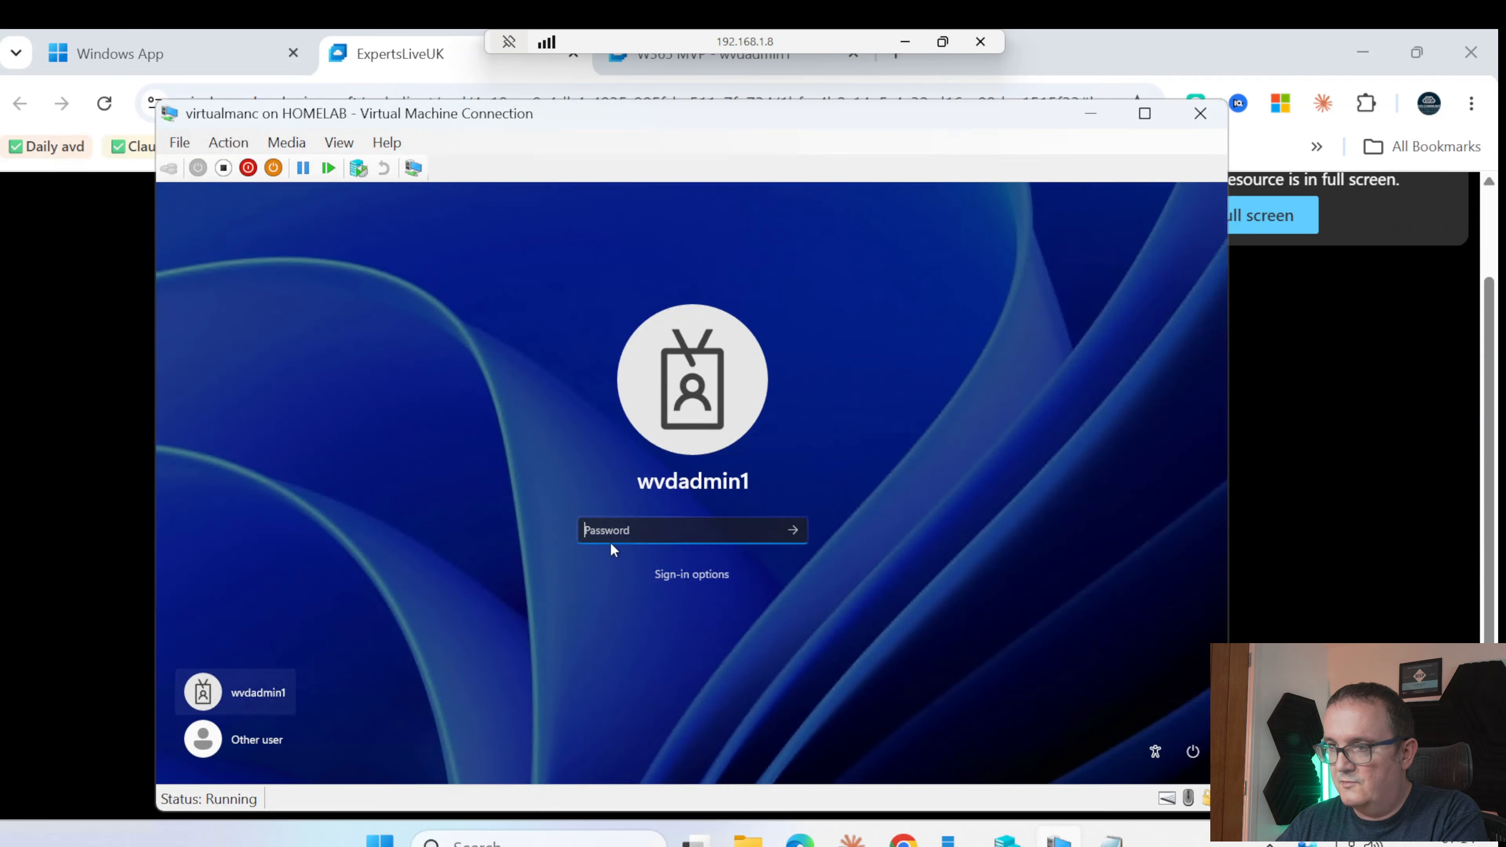
key("Caps_Lock")
type("•")
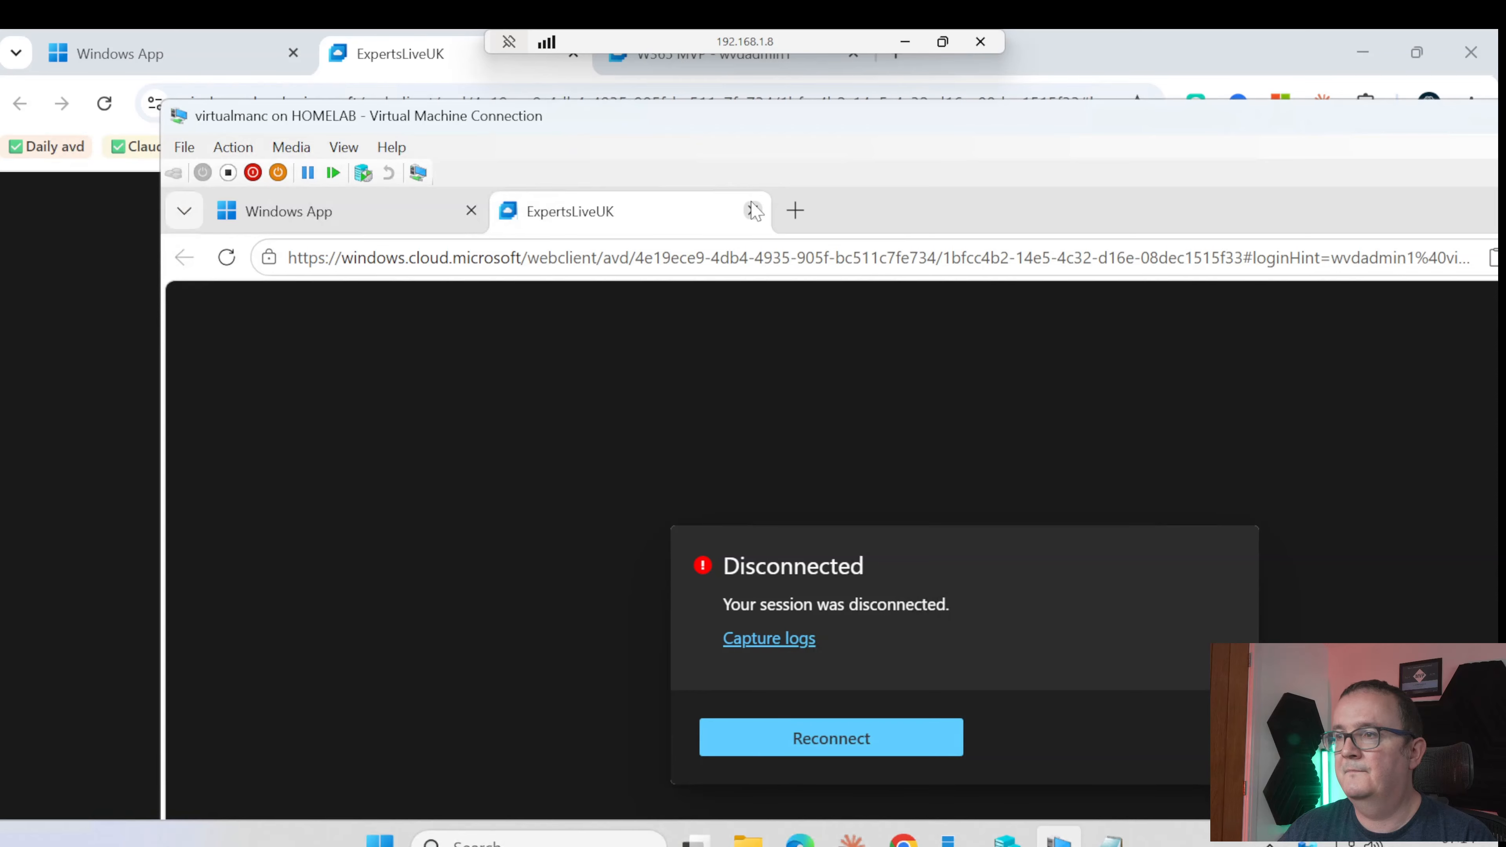
Close the disconnected ExpertsLiveUK tab and reposition the virtual machine window
left_click(752, 210)
left_click_drag(594, 113, 510, 125)
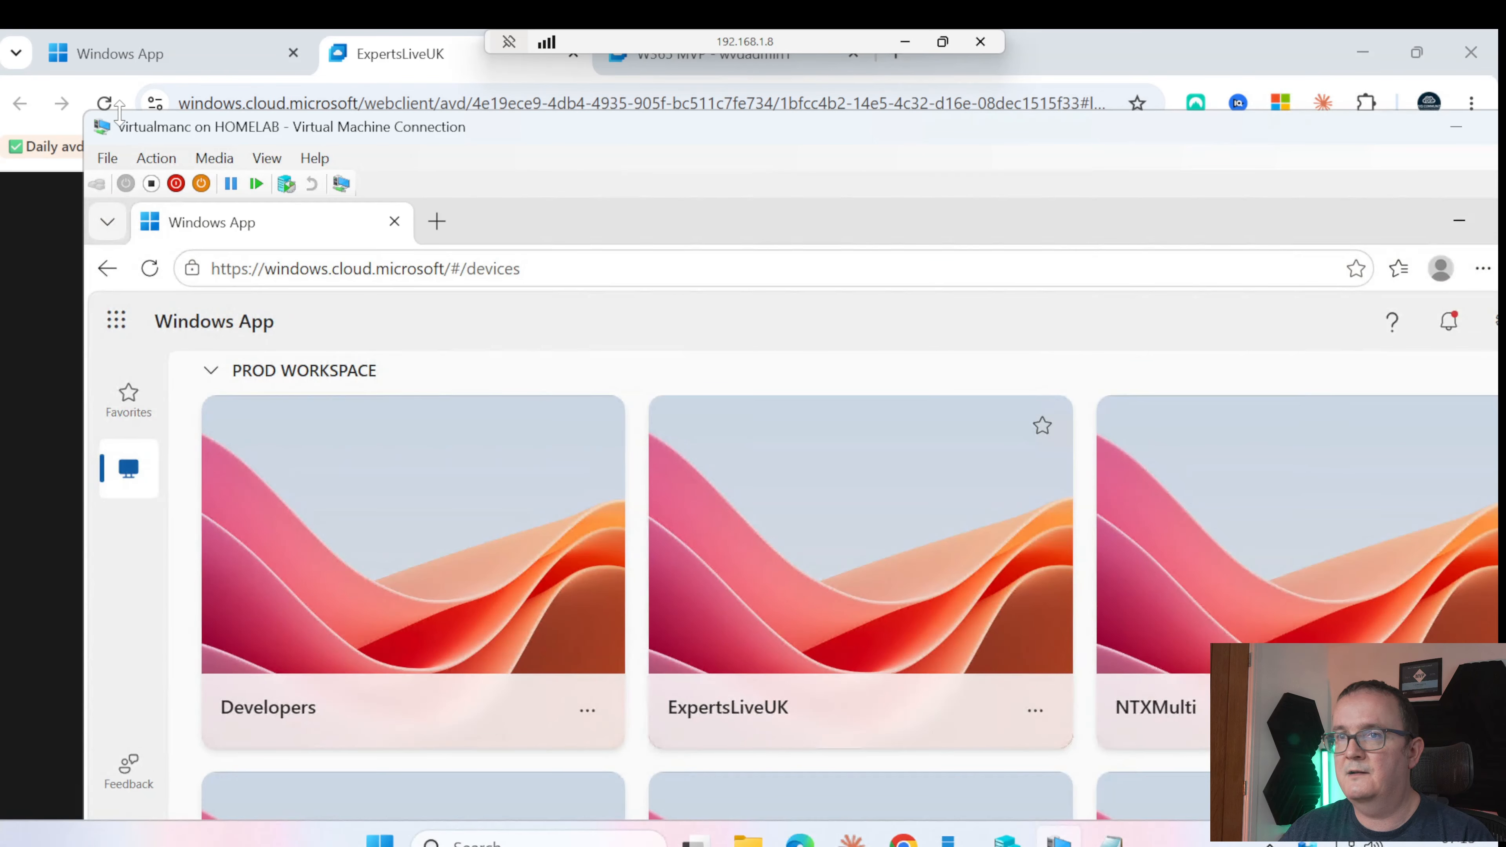
left_click_drag(122, 126, 303, 254)
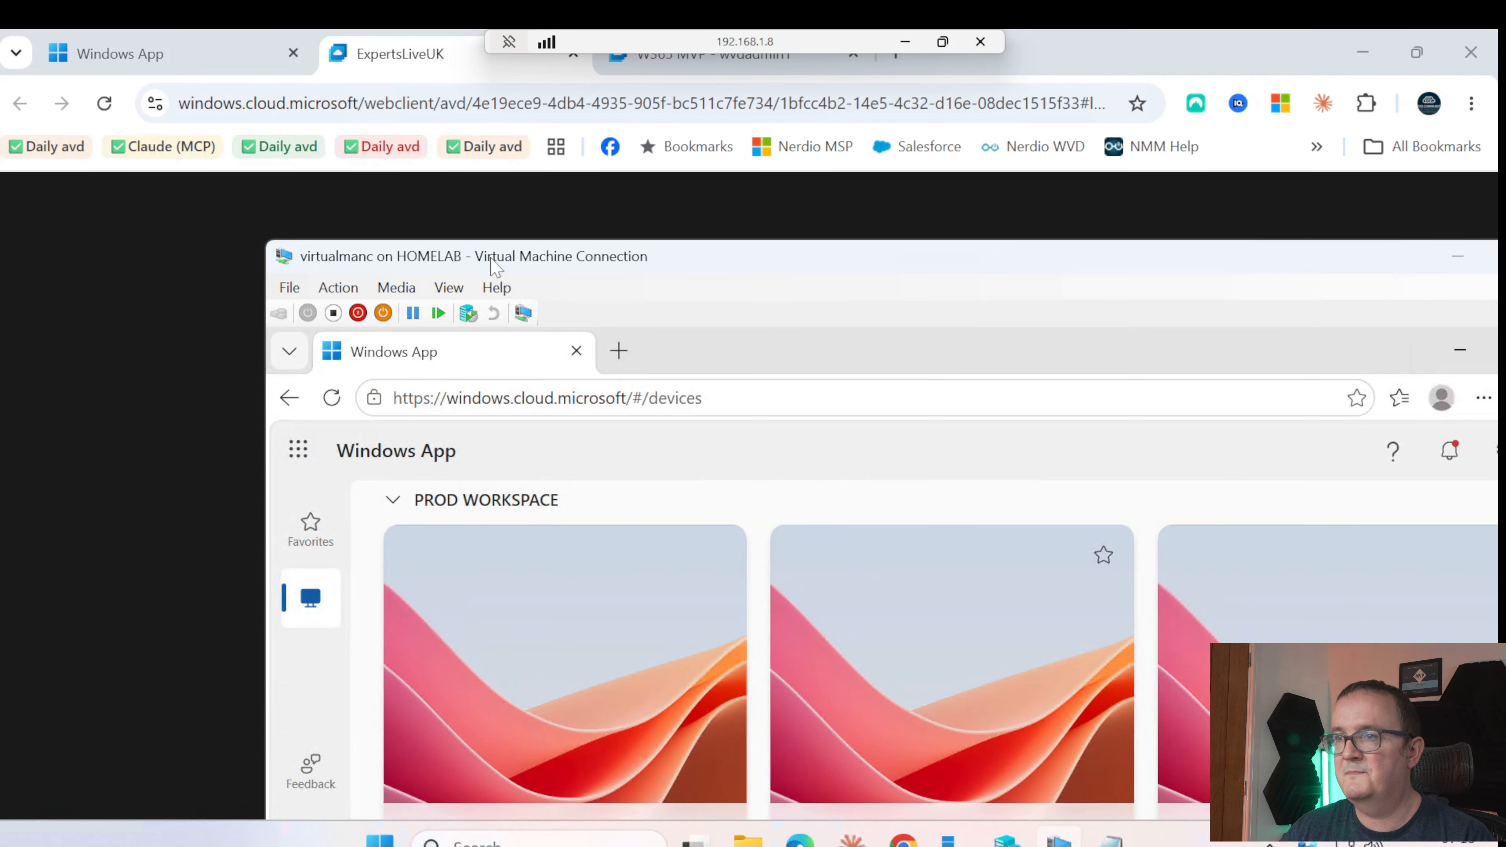
left_click_drag(495, 268, 285, 101)
scroll(470, 413, "down", 3)
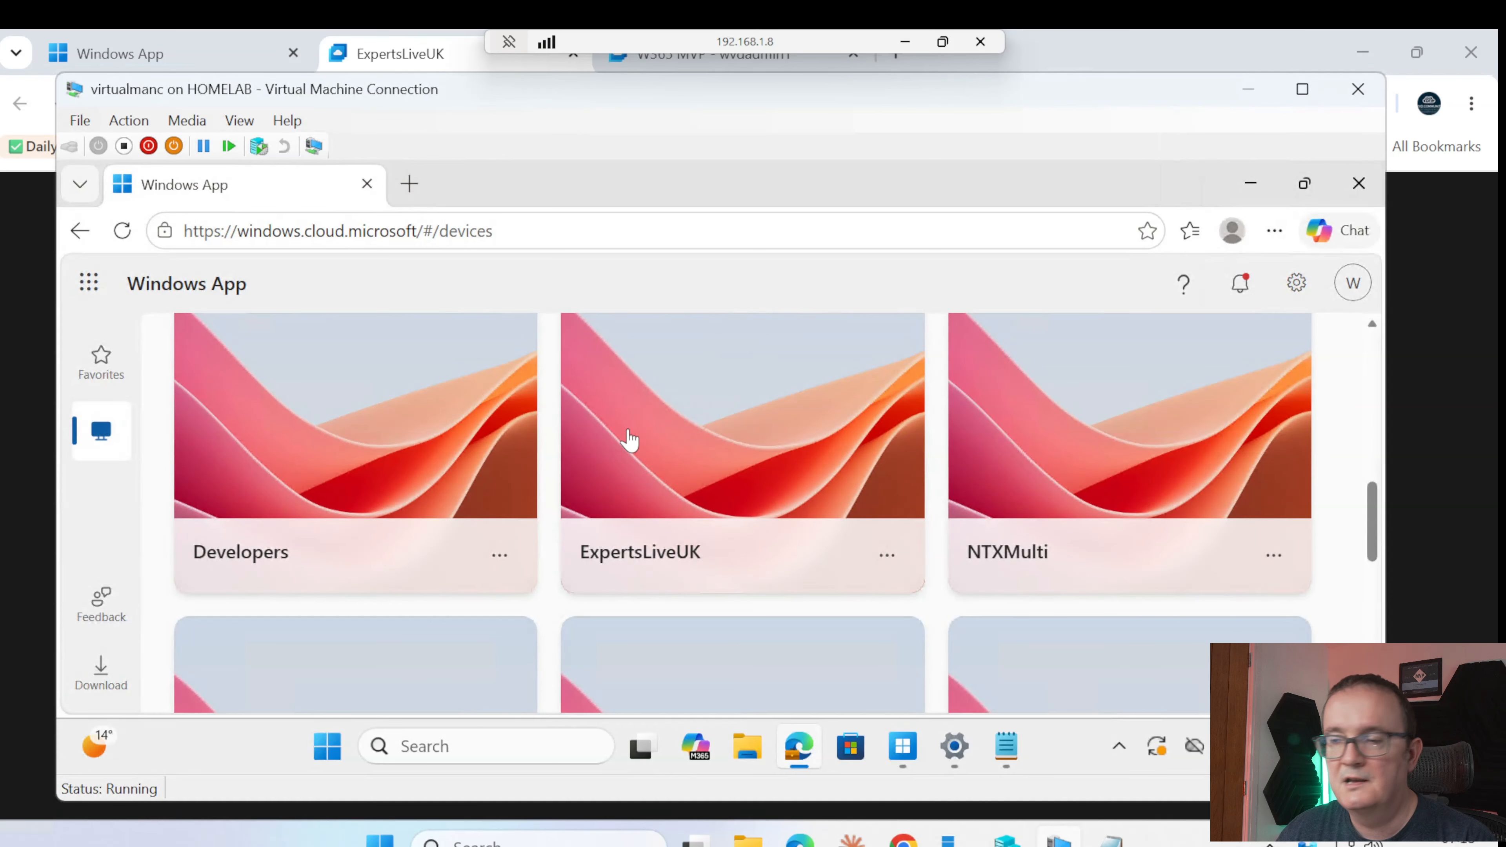
Open W365 MVP and connect with printer, microphone, camera, file transfer, clipboard and location enabled
scroll(284, 438, "up", 5)
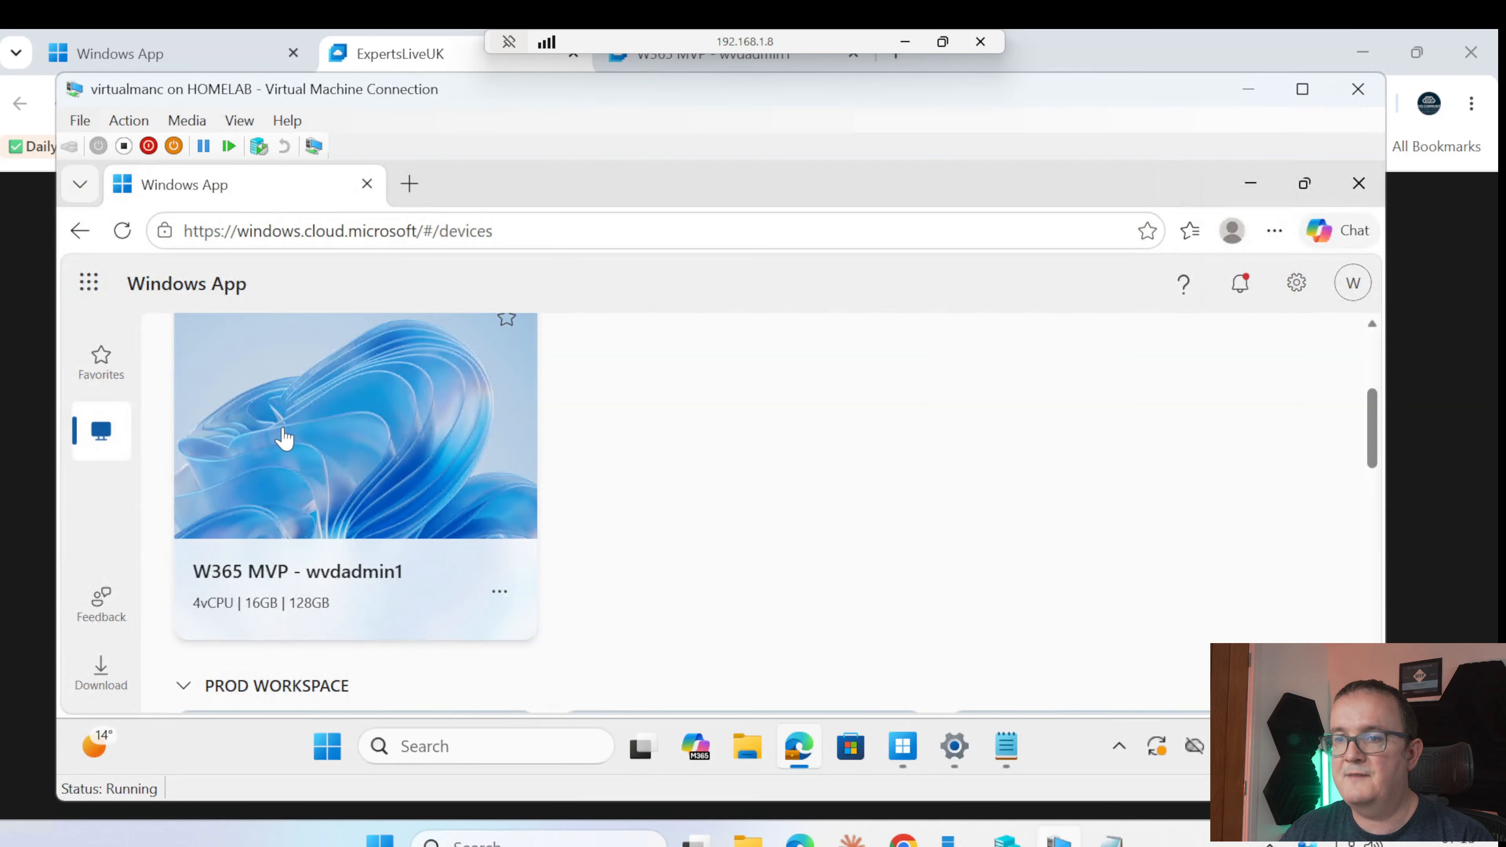
left_click(285, 438)
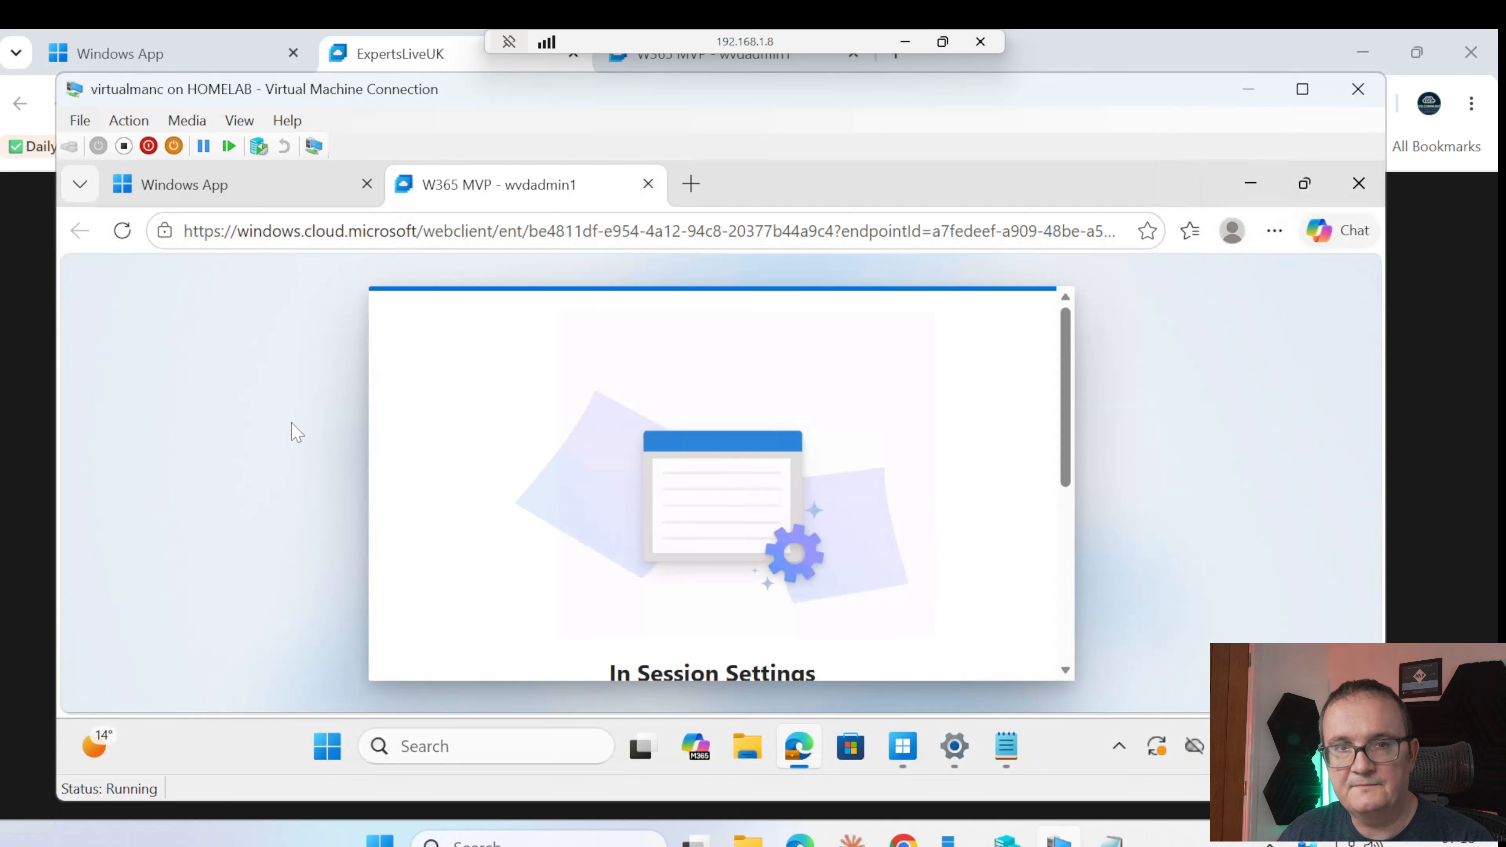
scroll(670, 519, "down", 5)
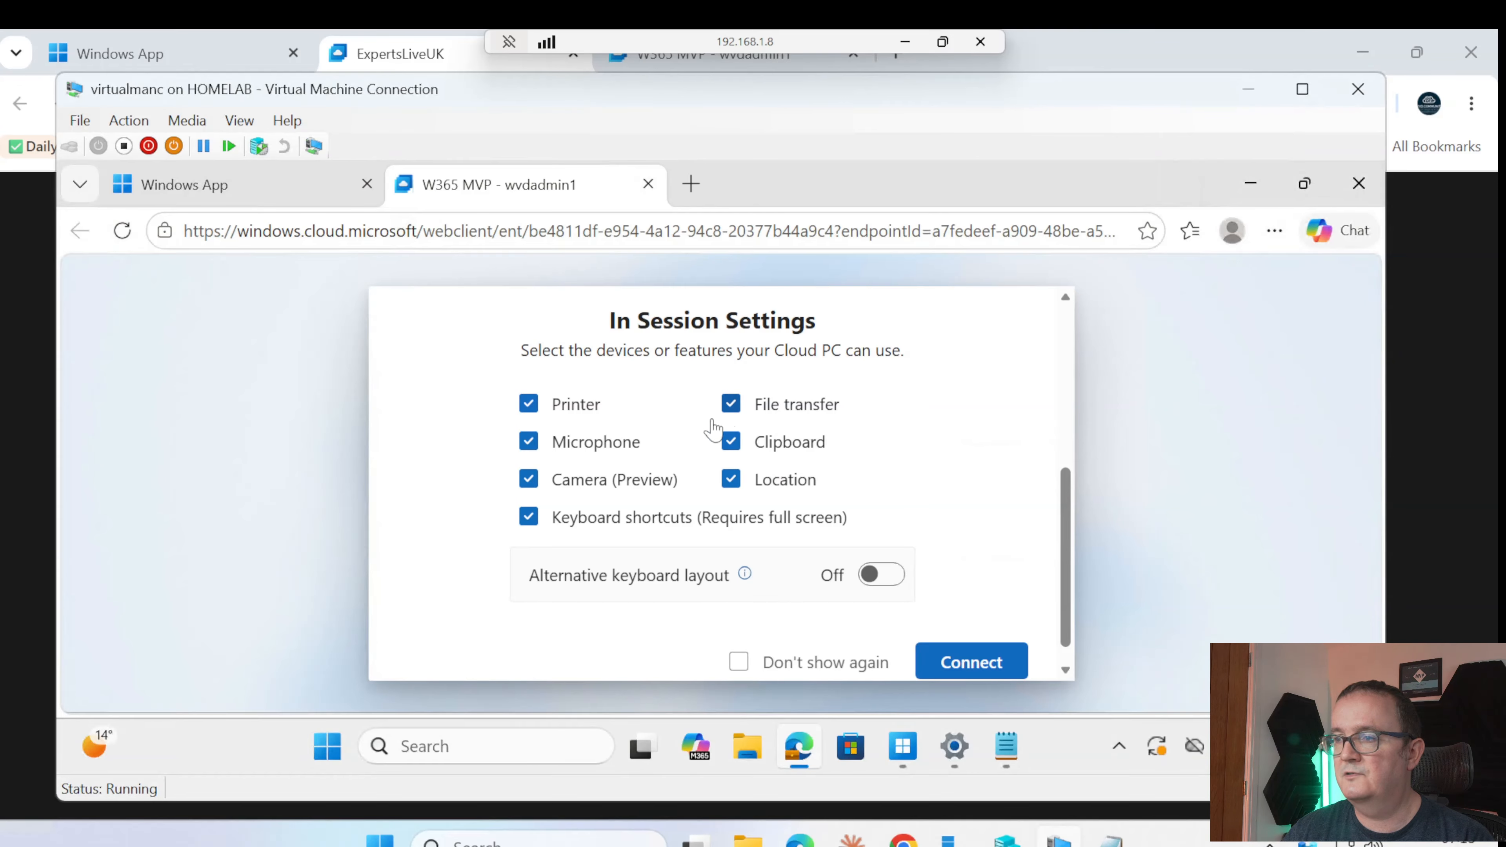
scroll(816, 492, "down", 1)
left_click(986, 634)
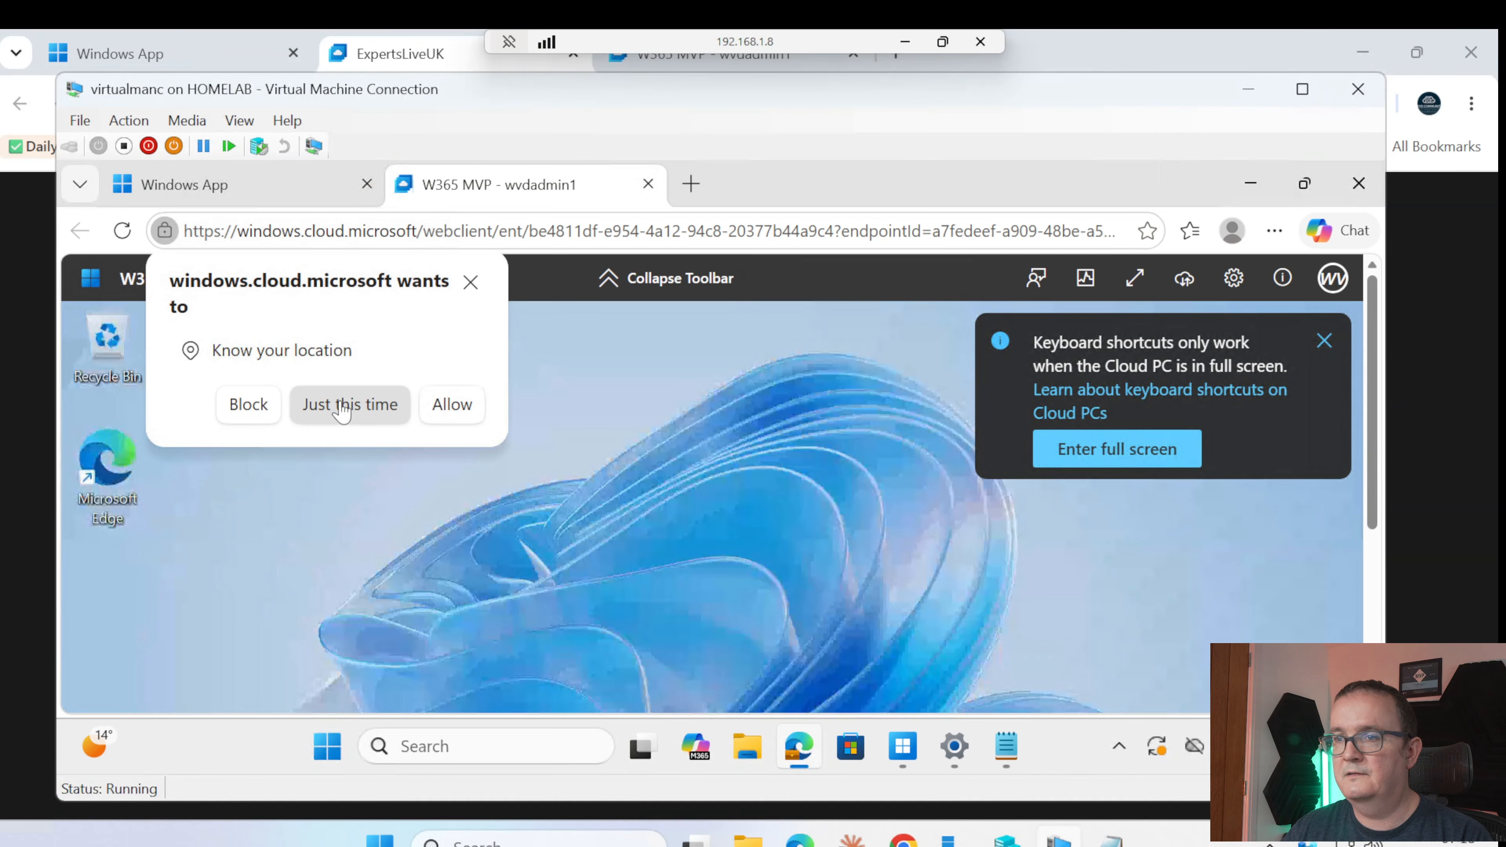
Allow location access and close the old TESTING12345SSS Notepad window on the Cloud PC
left_click(442, 408)
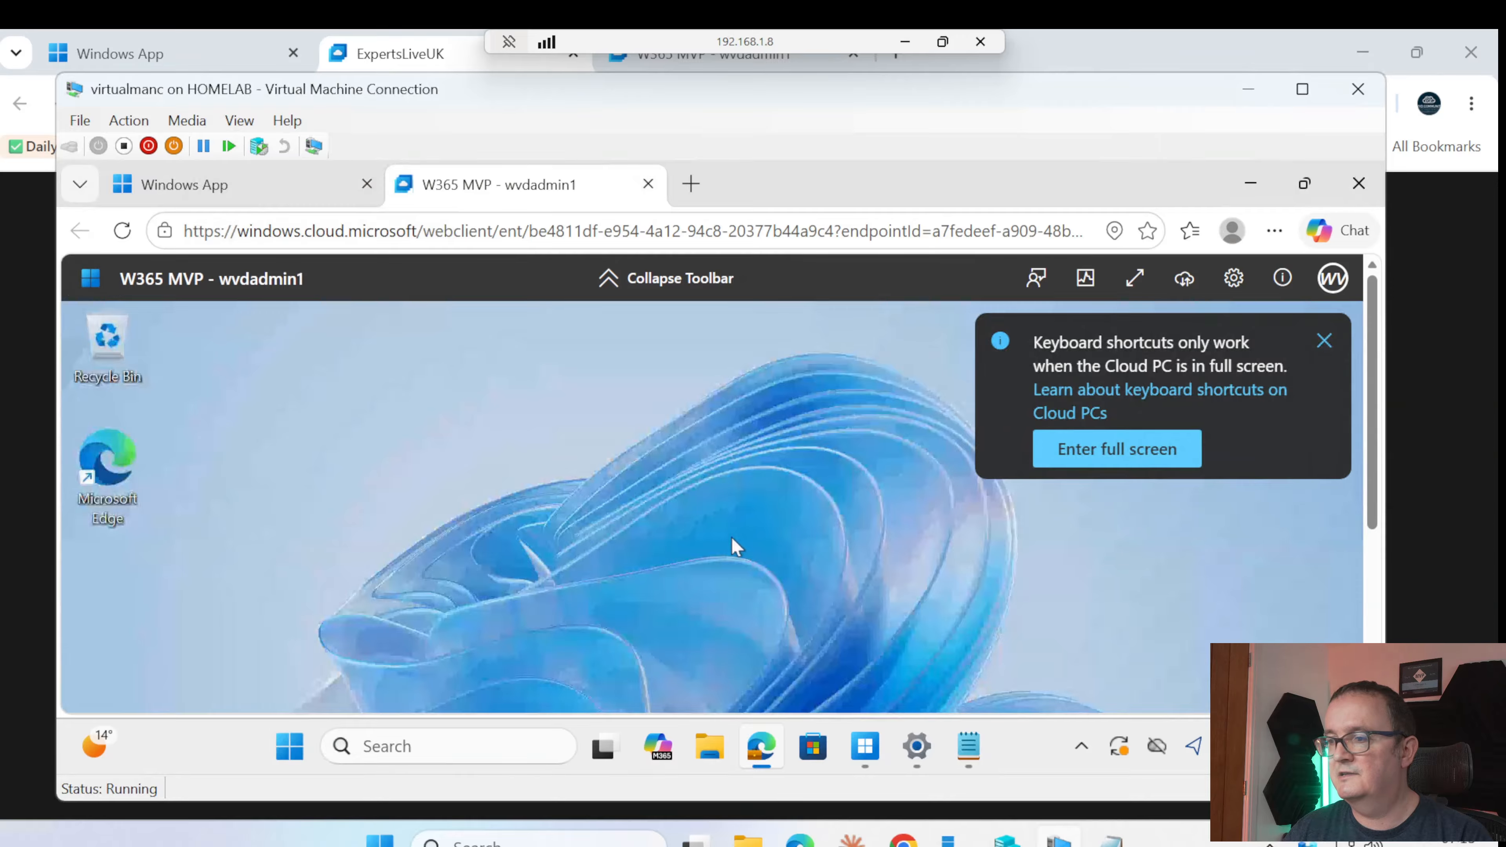
left_click(707, 747)
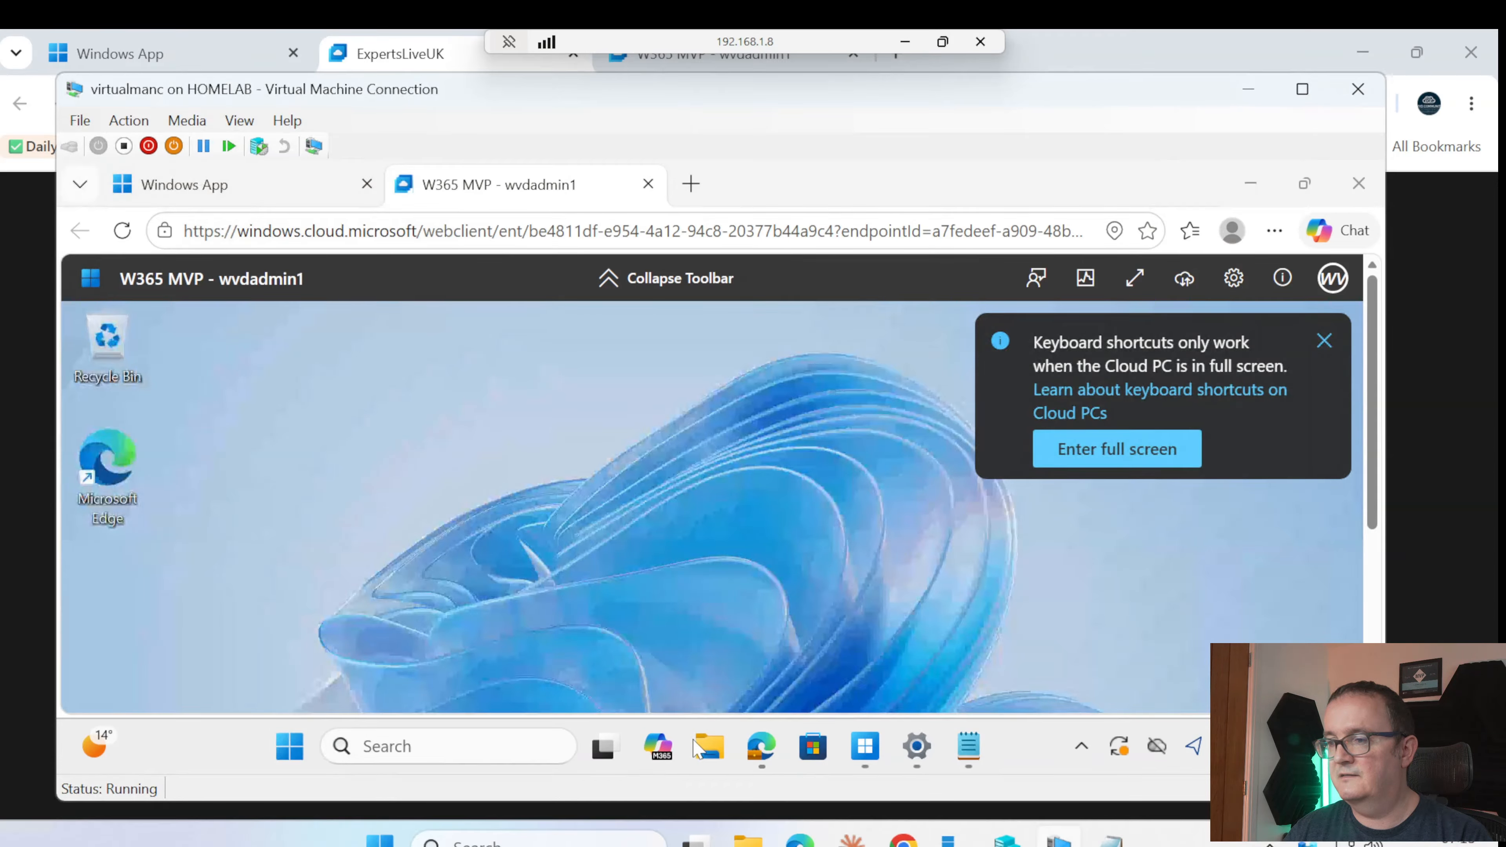
scroll(364, 558, "down", 3)
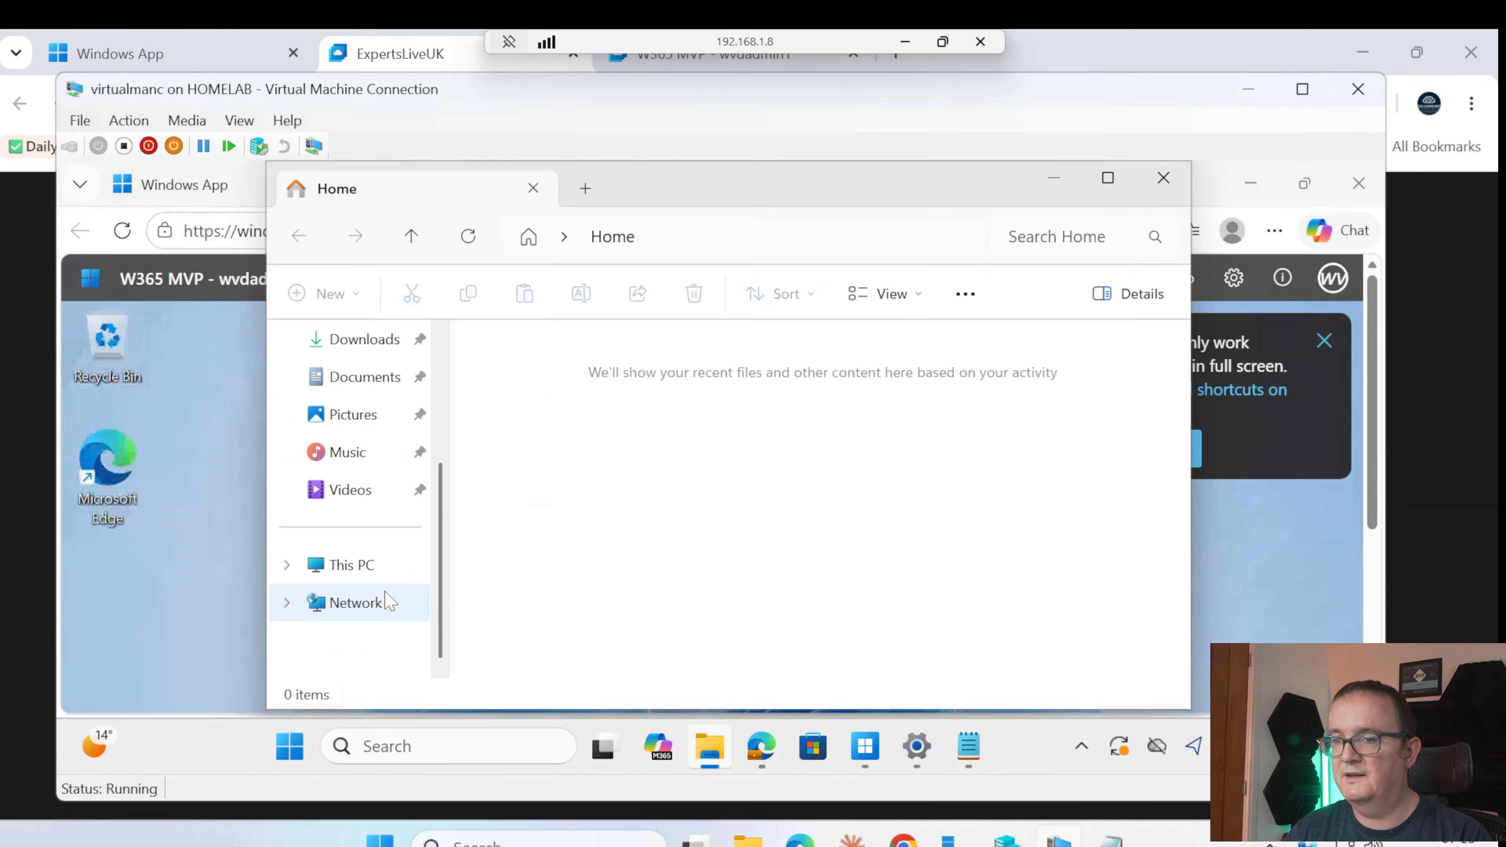
left_click(350, 567)
left_click(1074, 184)
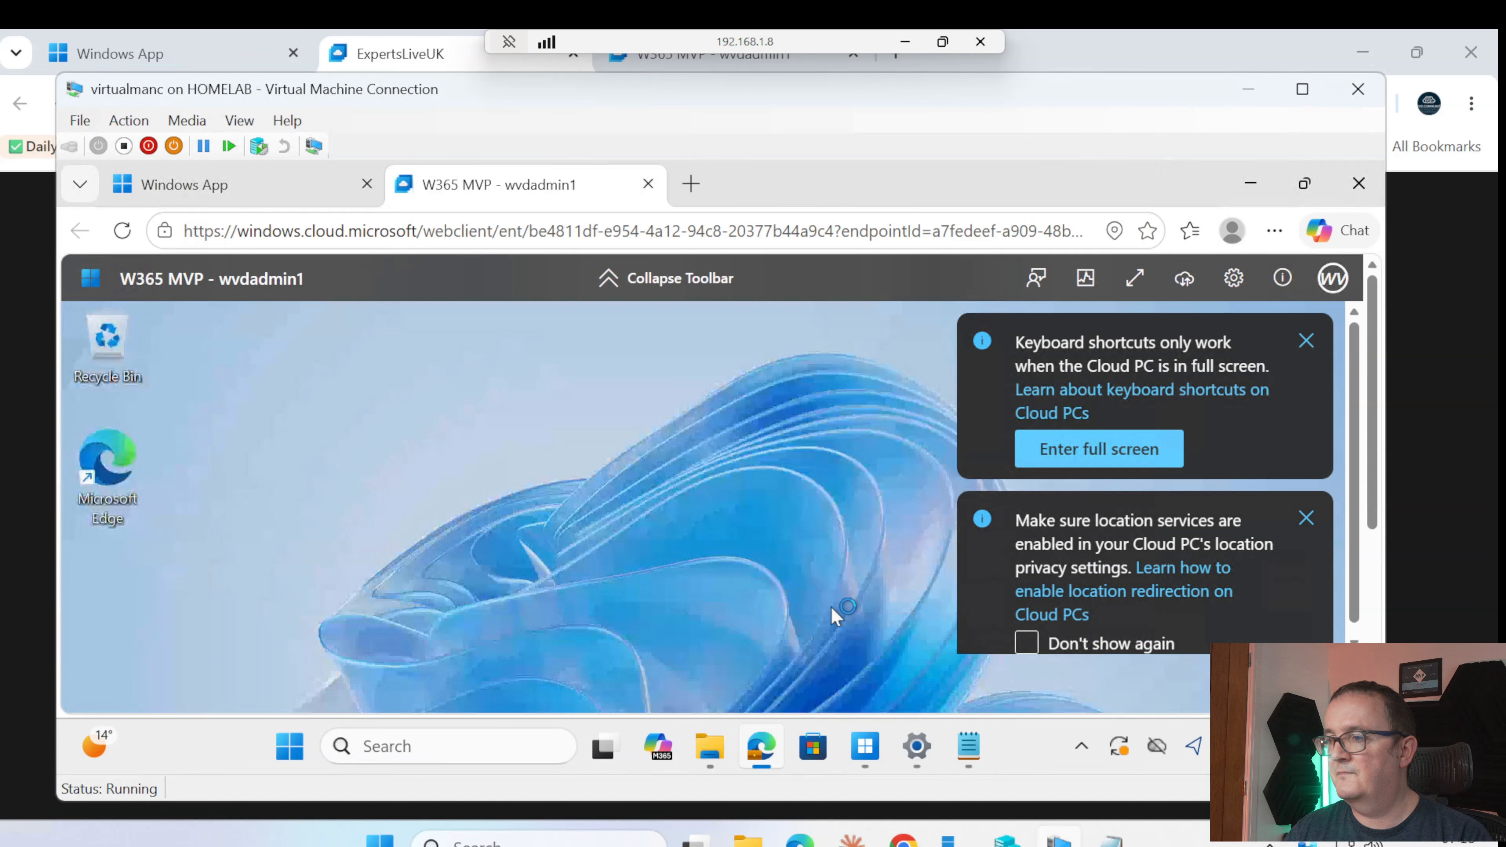
left_click(990, 748)
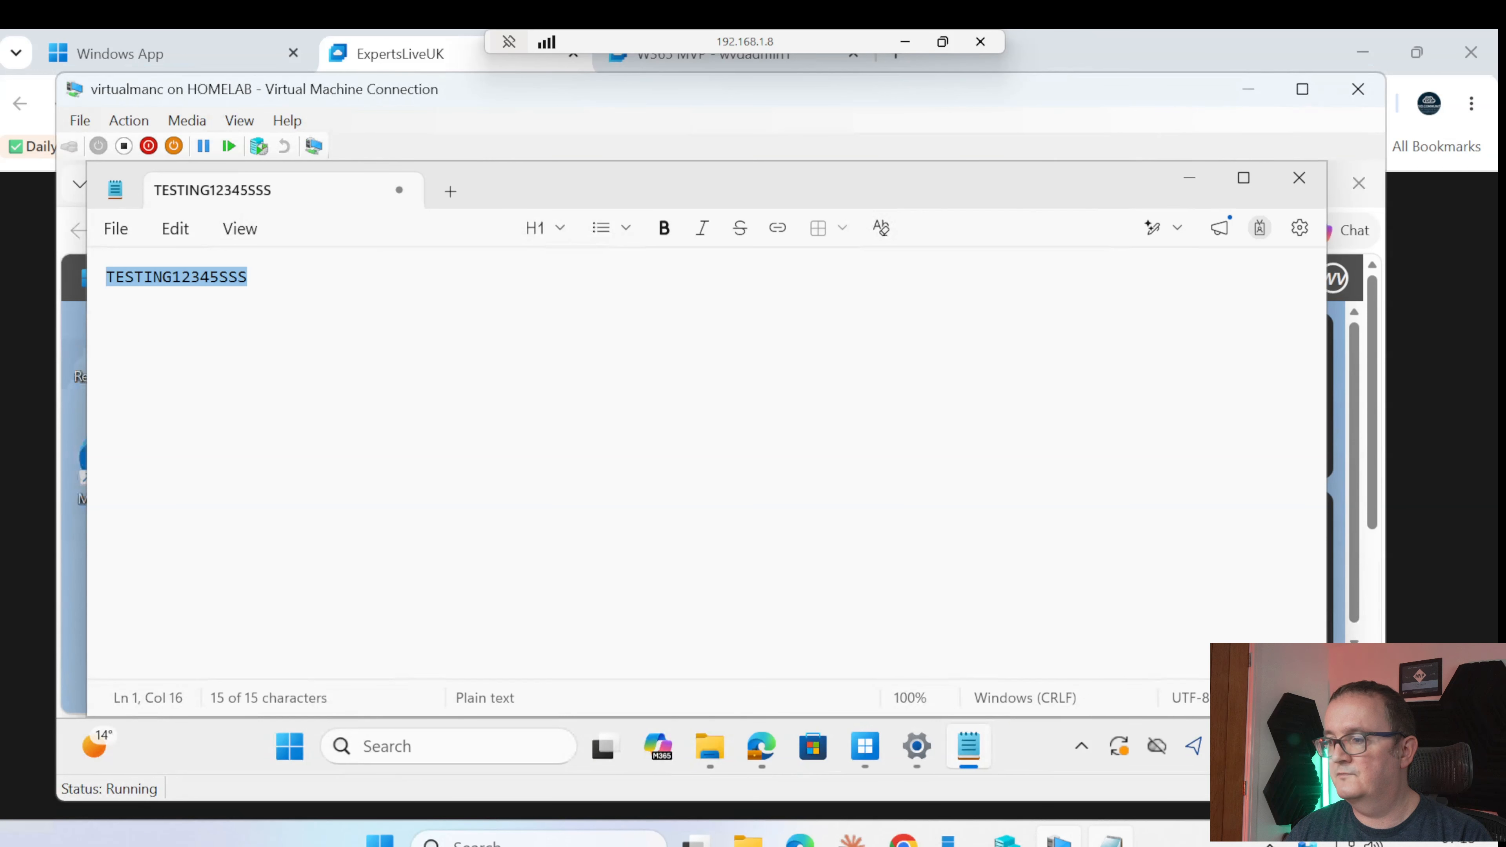
left_click(1299, 178)
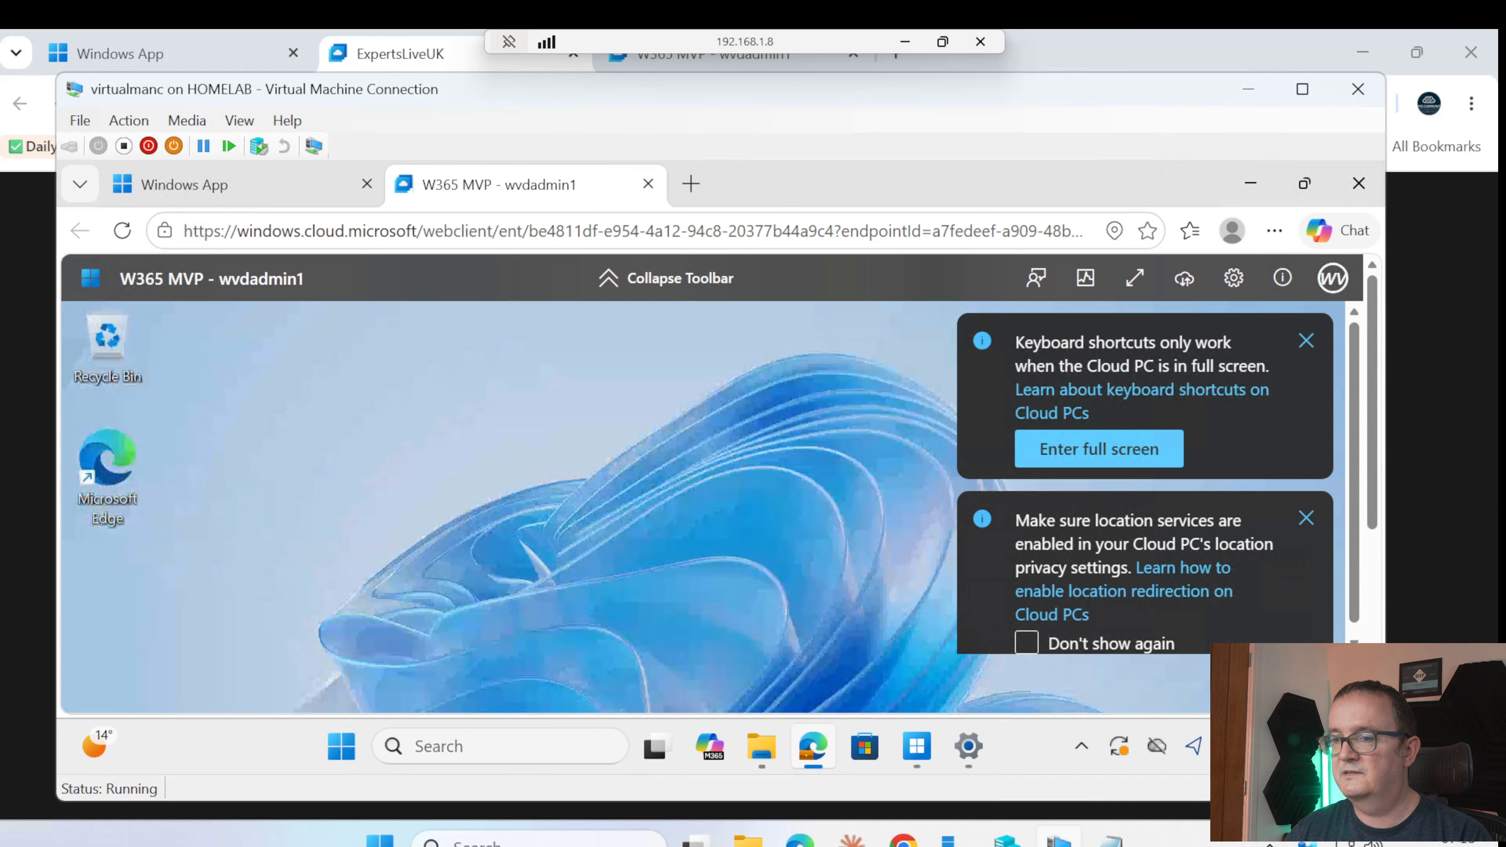
Launch Notepad in the Cloud PC and clear its existing text
left_click(341, 748)
type("notepad")
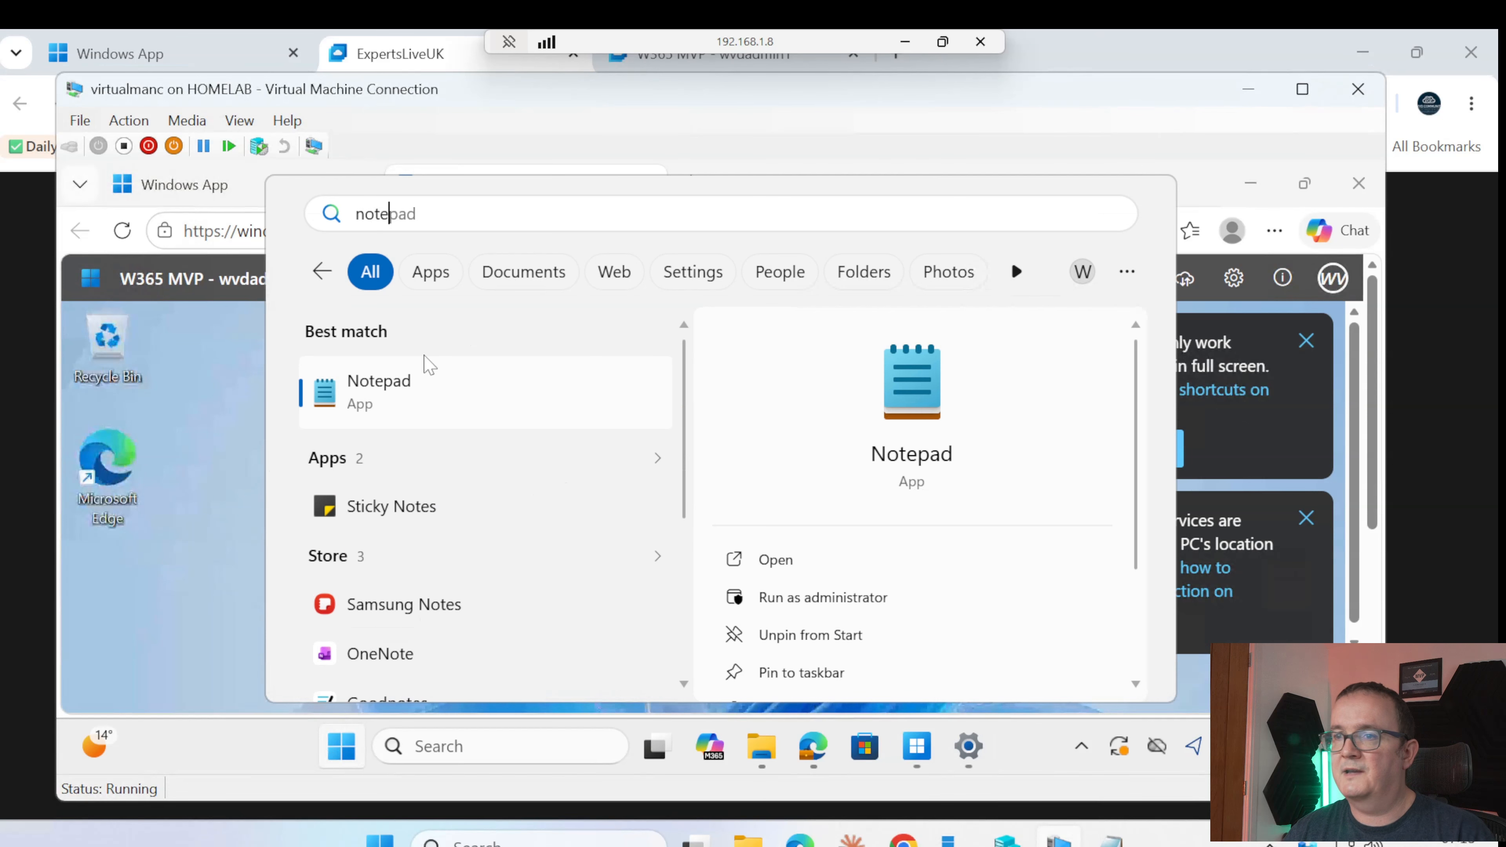
left_click(521, 402)
key("ctrl+a")
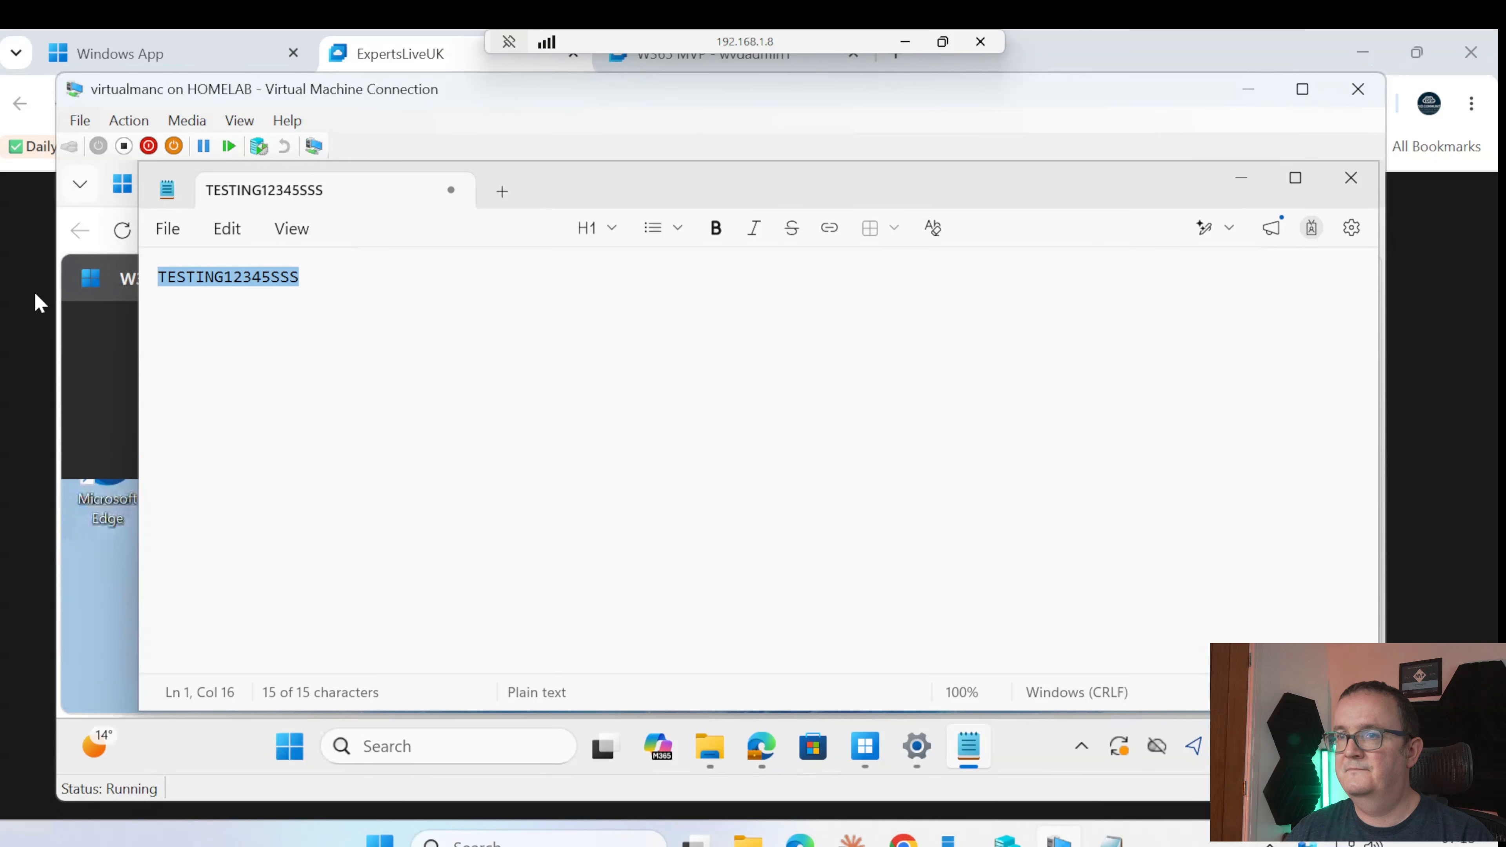
key("BackSpace")
Copy the host Notepad's test line and paste it into the Cloud PC's Notepad
left_click(1110, 840)
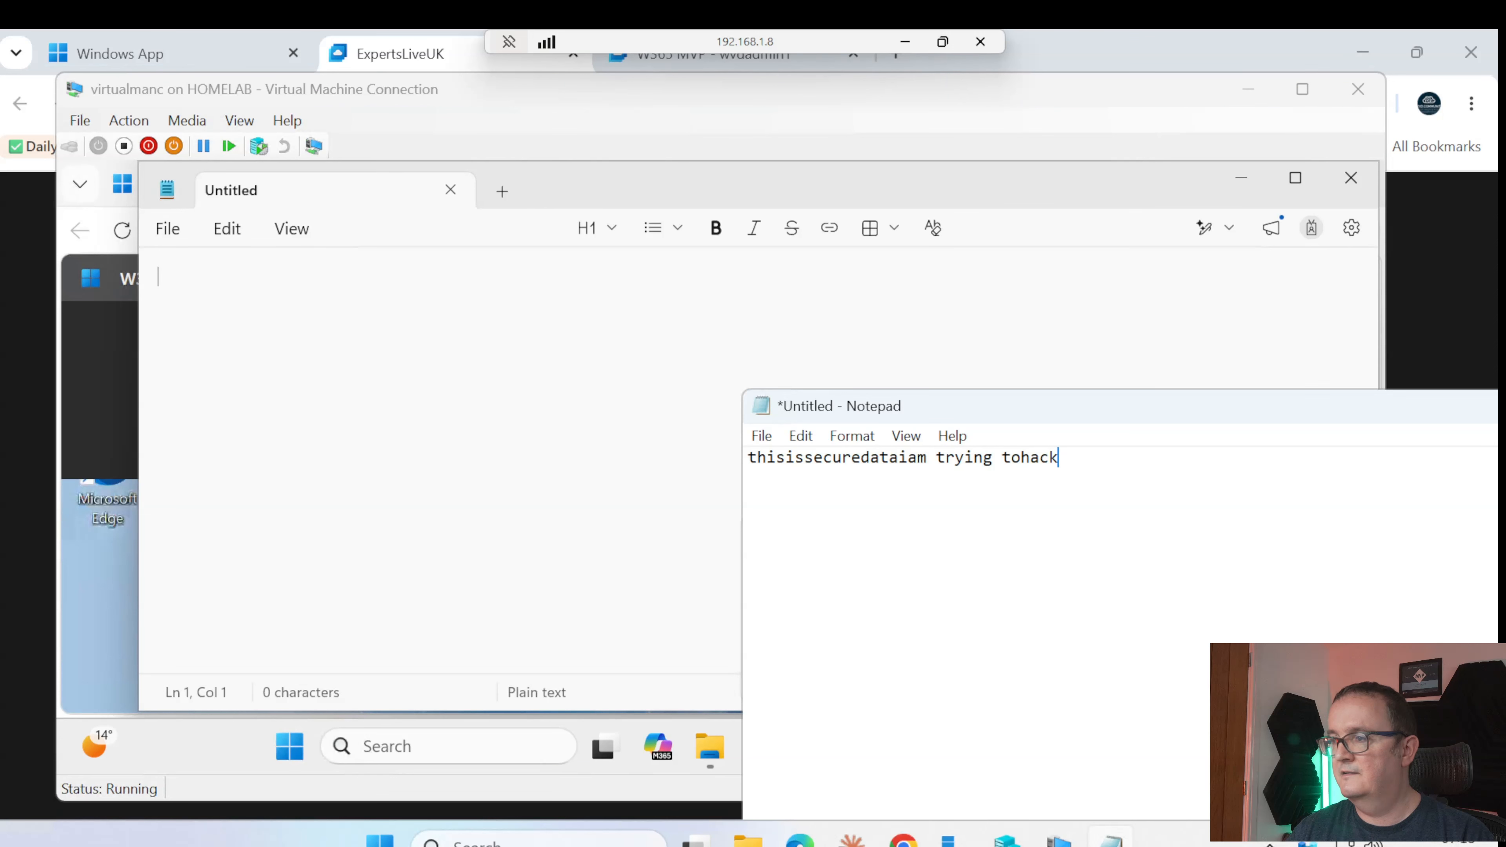
left_click_drag(1059, 458, 706, 462)
right_click(818, 463)
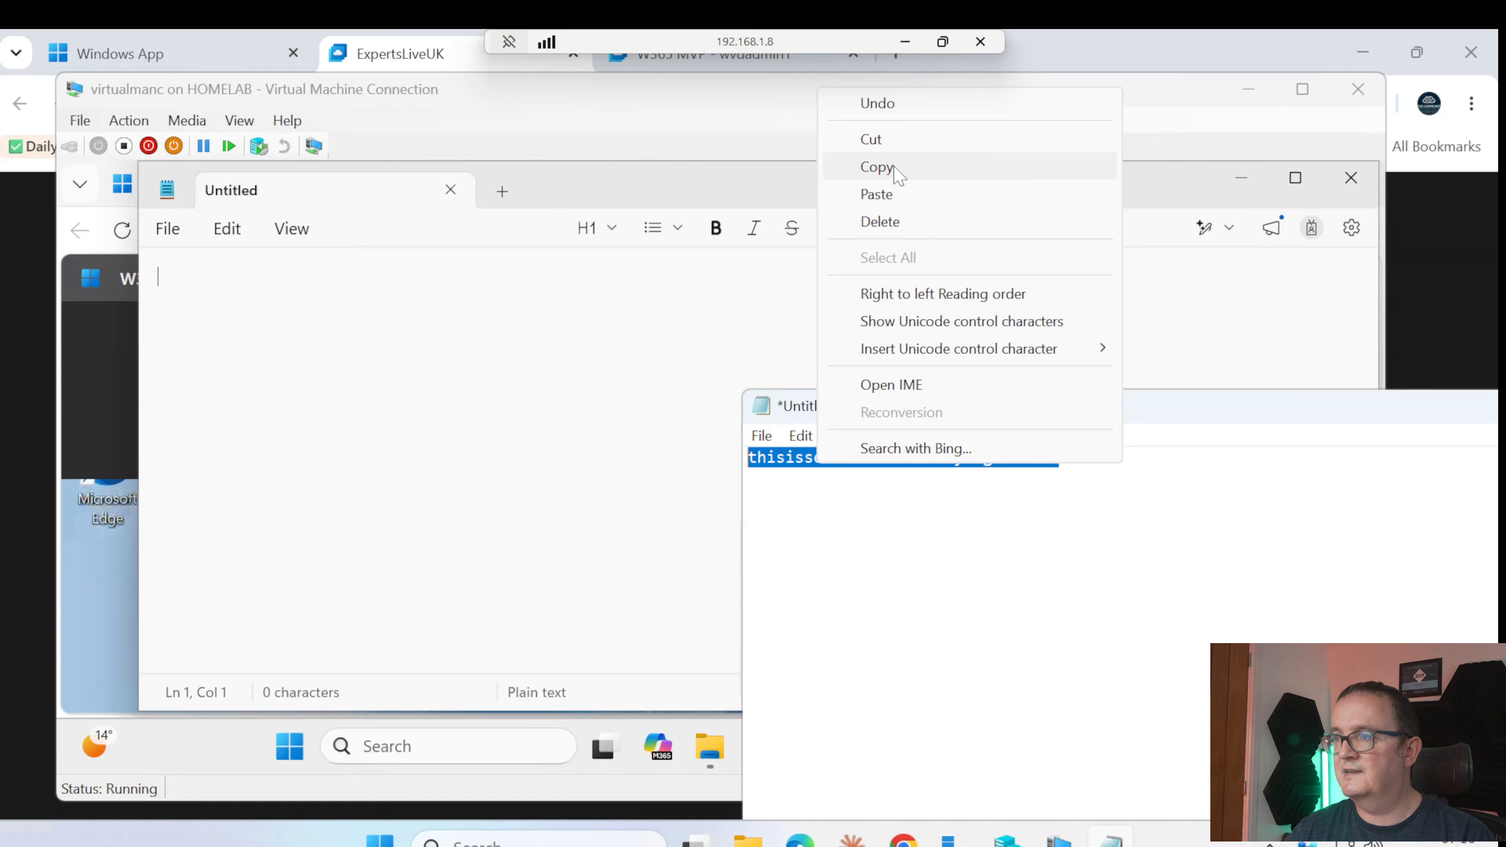
left_click(876, 167)
left_click(472, 296)
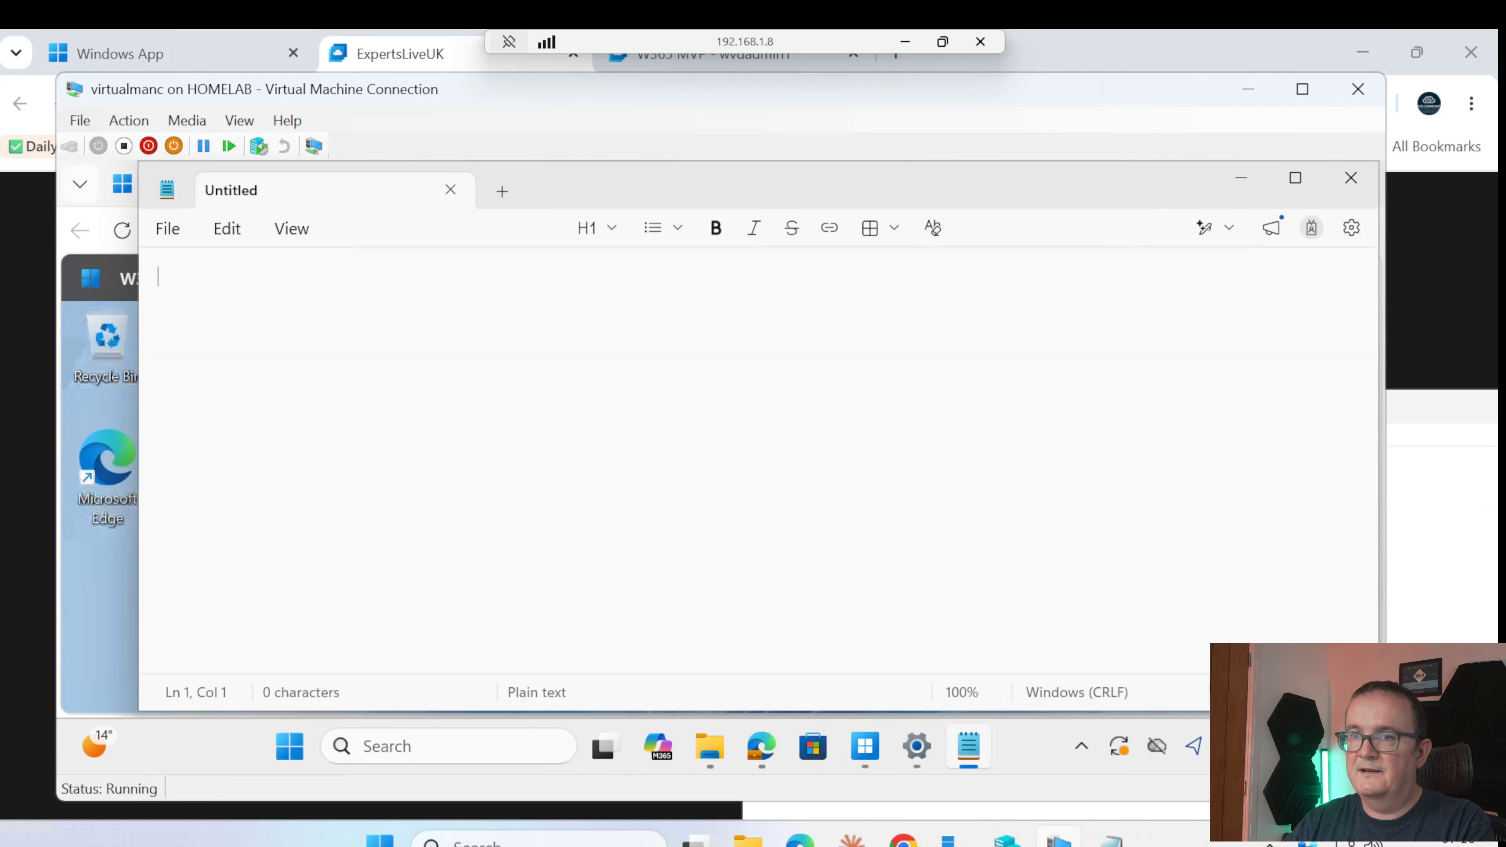
key("ctrl+v")
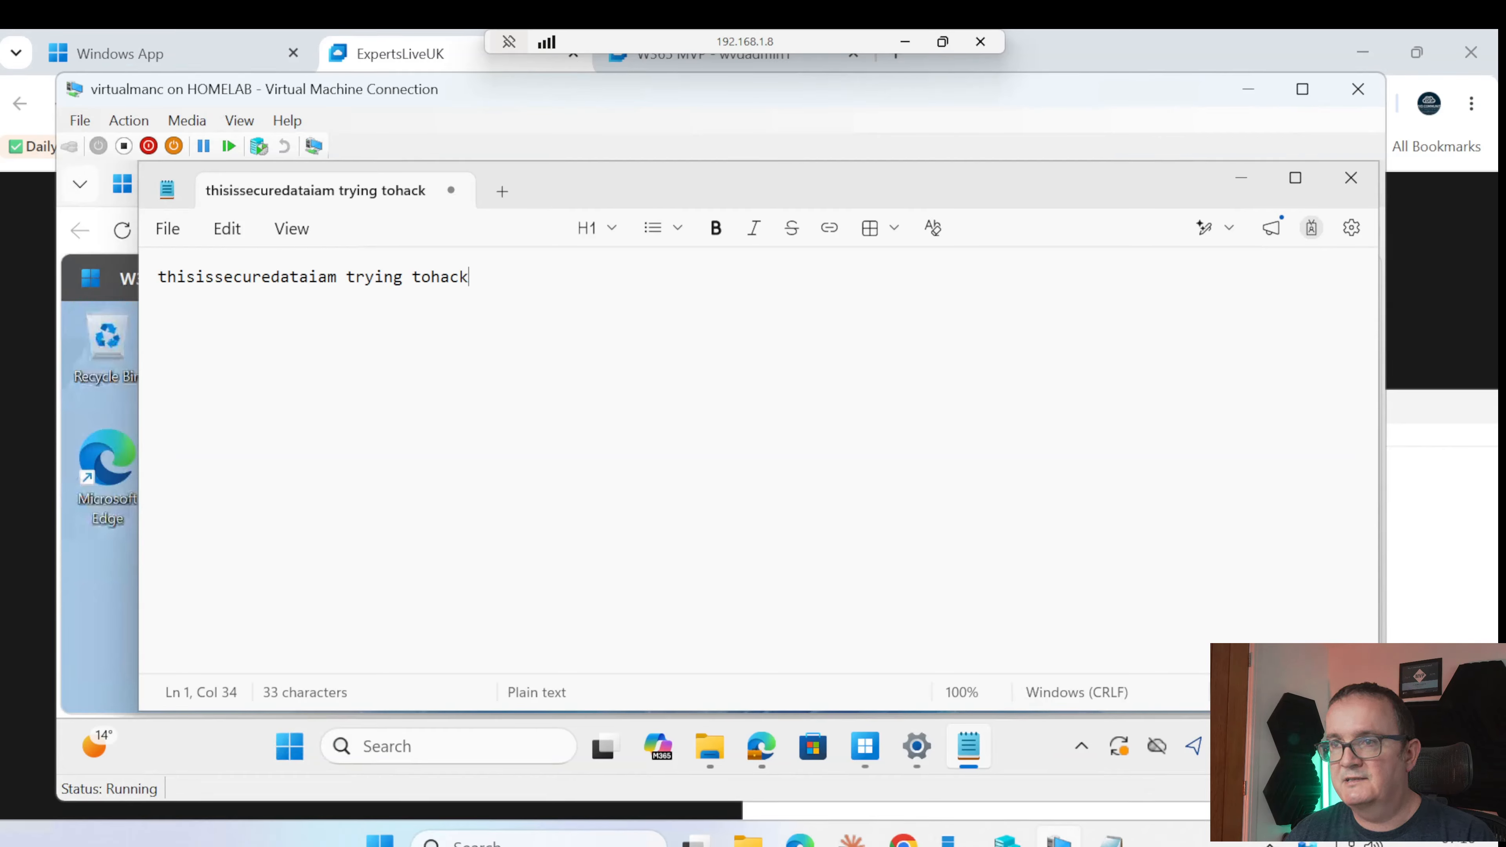
Copy the Cloud PC Notepad text with testing1235 back into the host Notepad
key("ctrl+a")
right_click(349, 310)
left_click(439, 216)
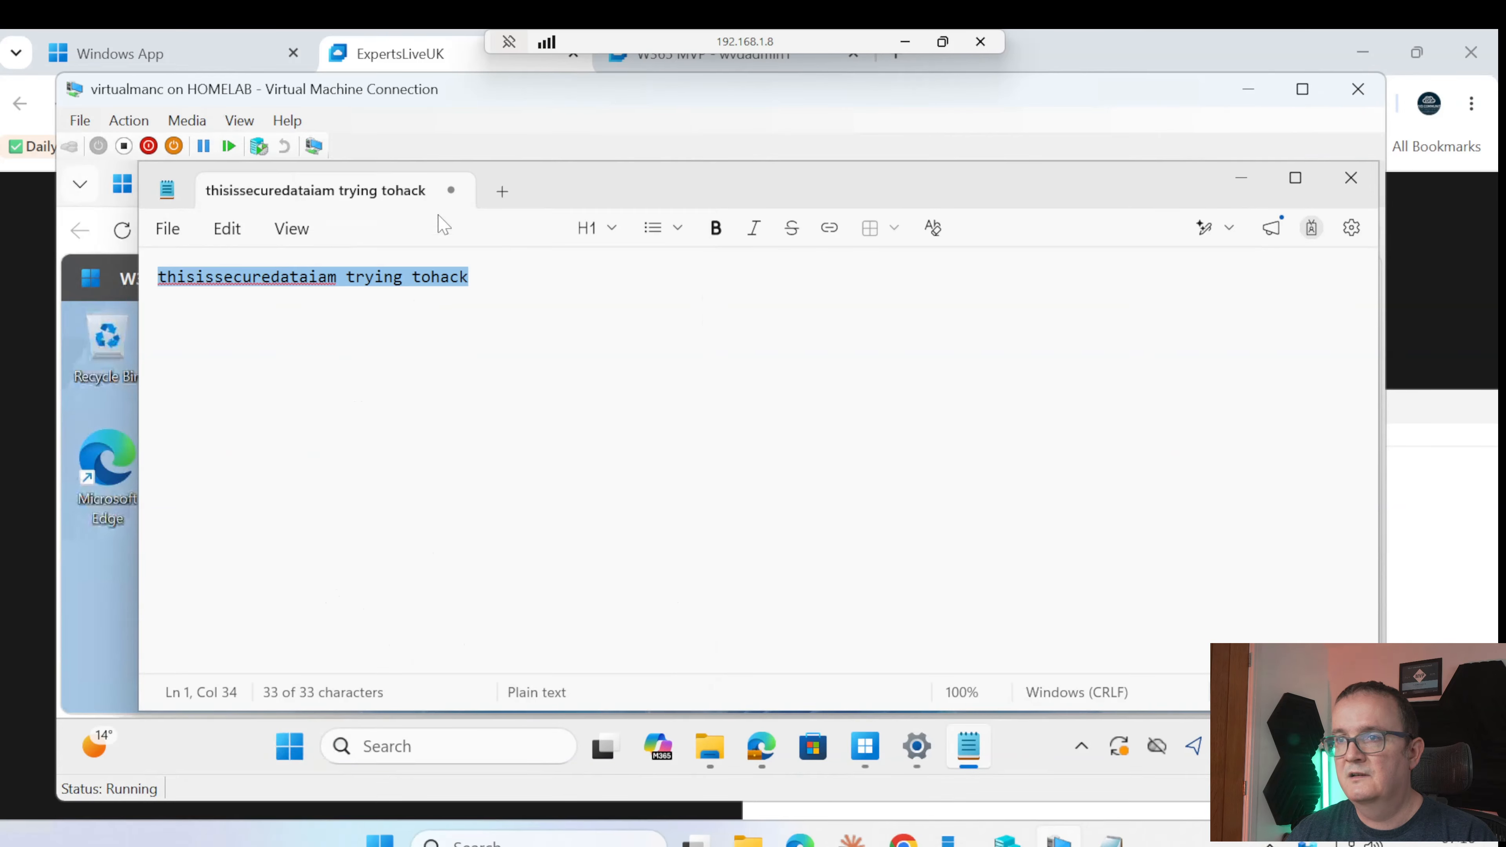
left_click(1111, 842)
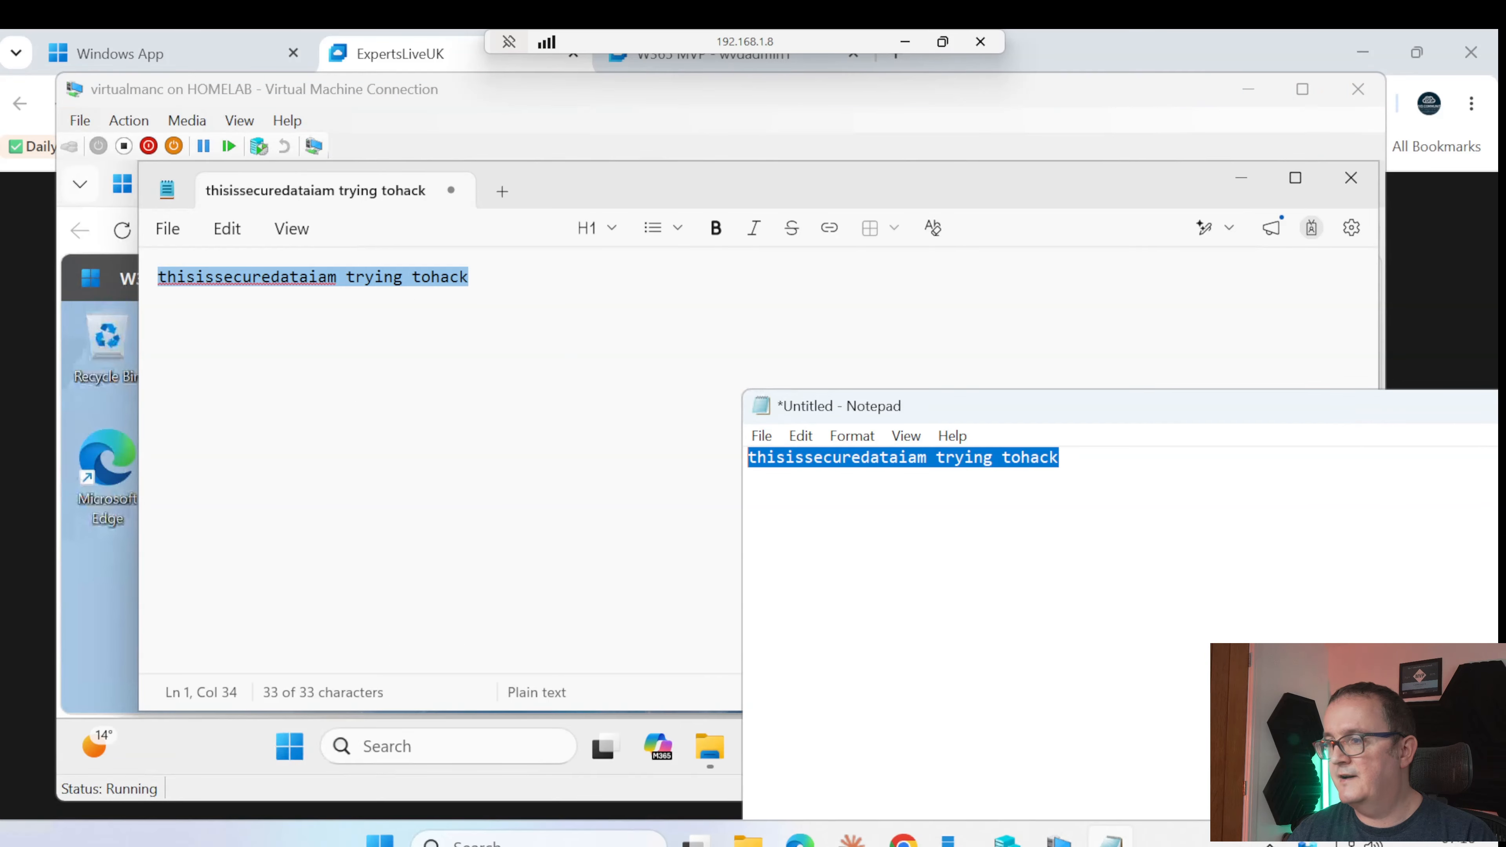
key("ctrl+v")
key("ctrl+v")
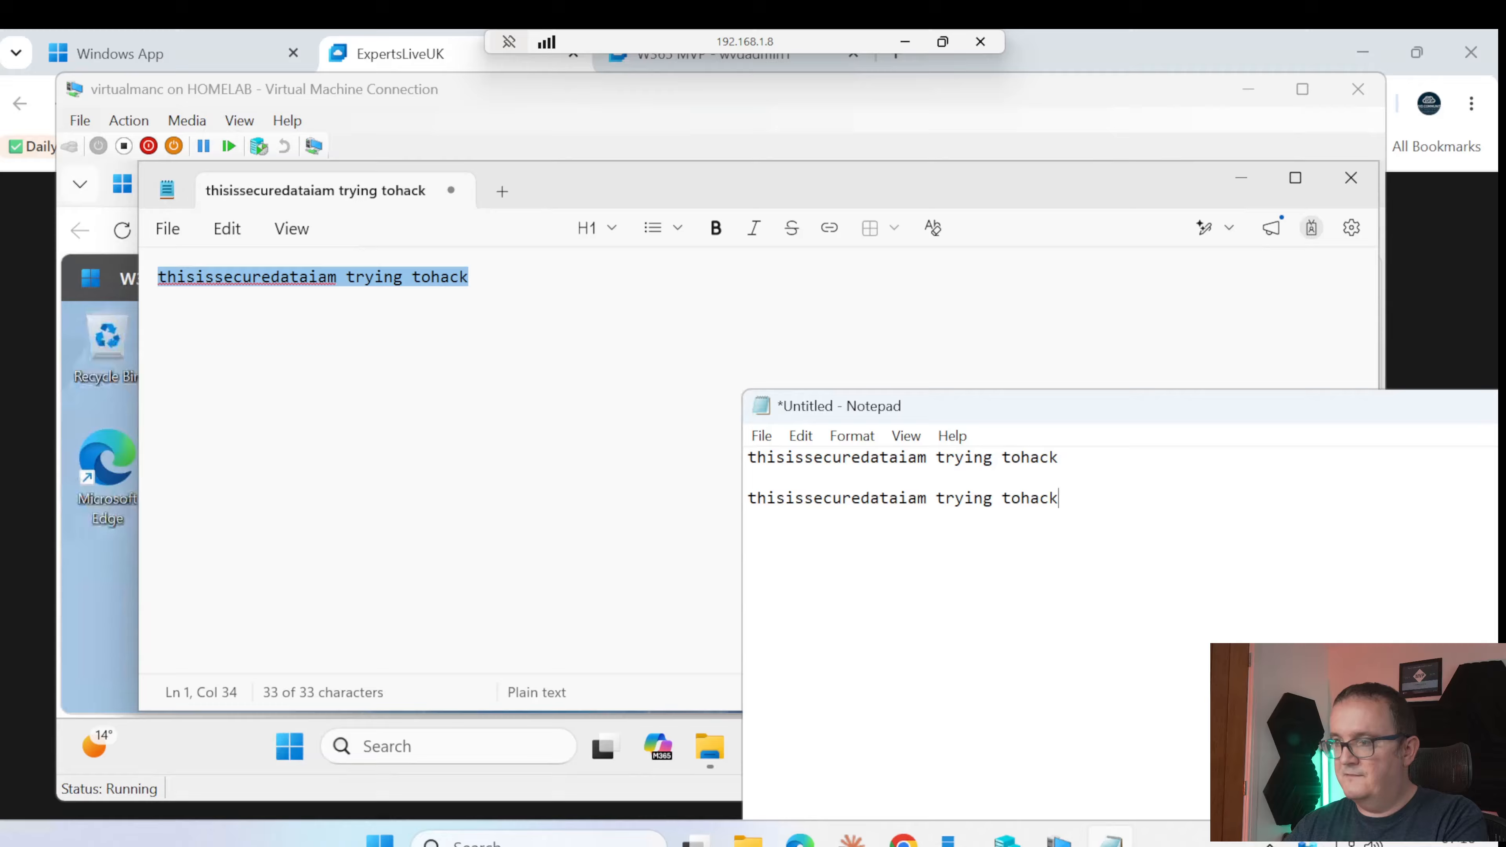
key("ctrl+v")
key("ctrl+v")
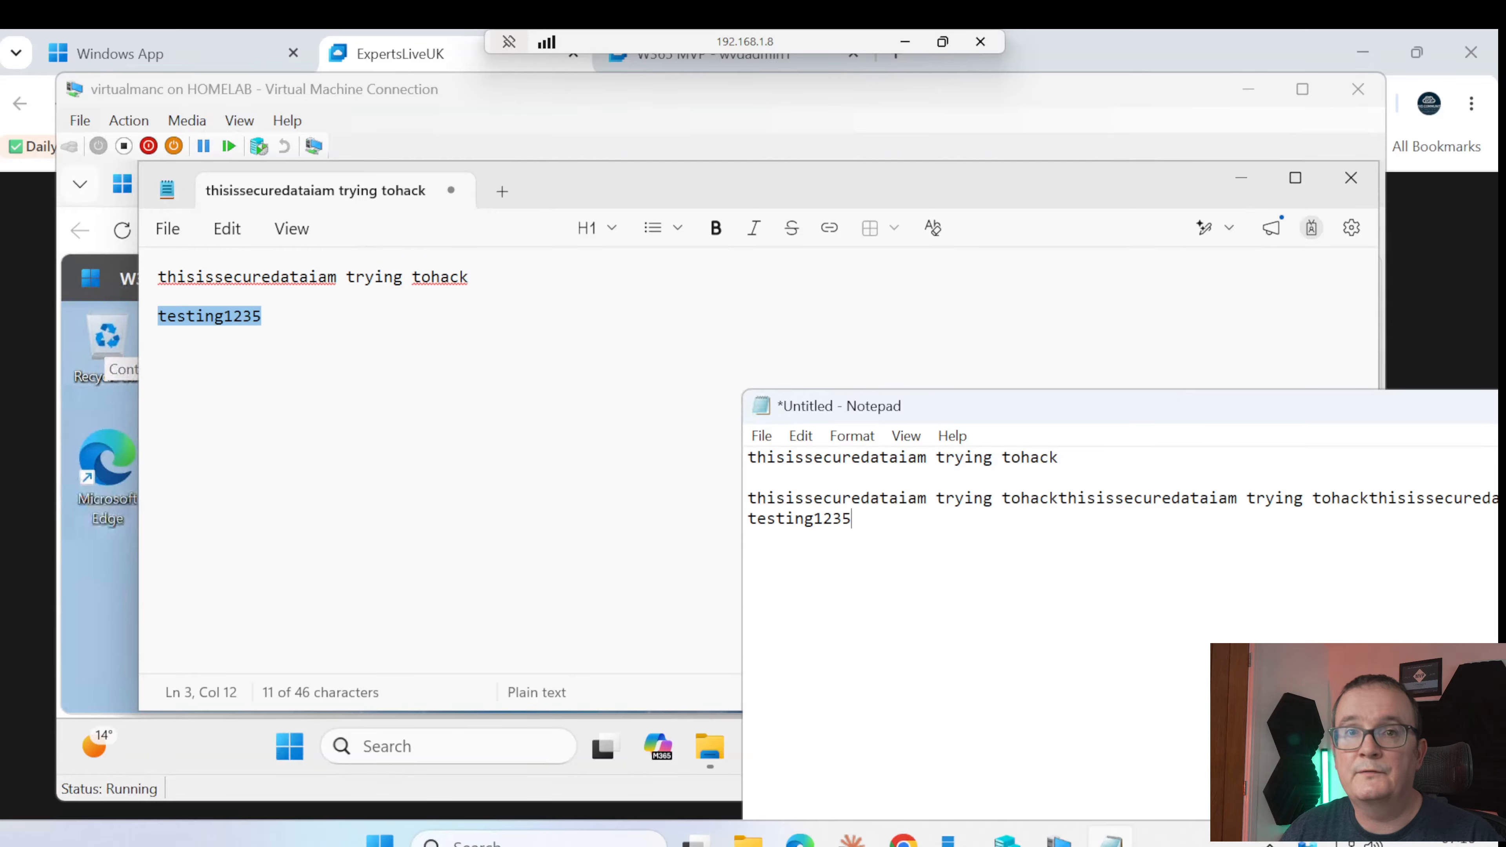
left_click(606, 585)
left_click(296, 749)
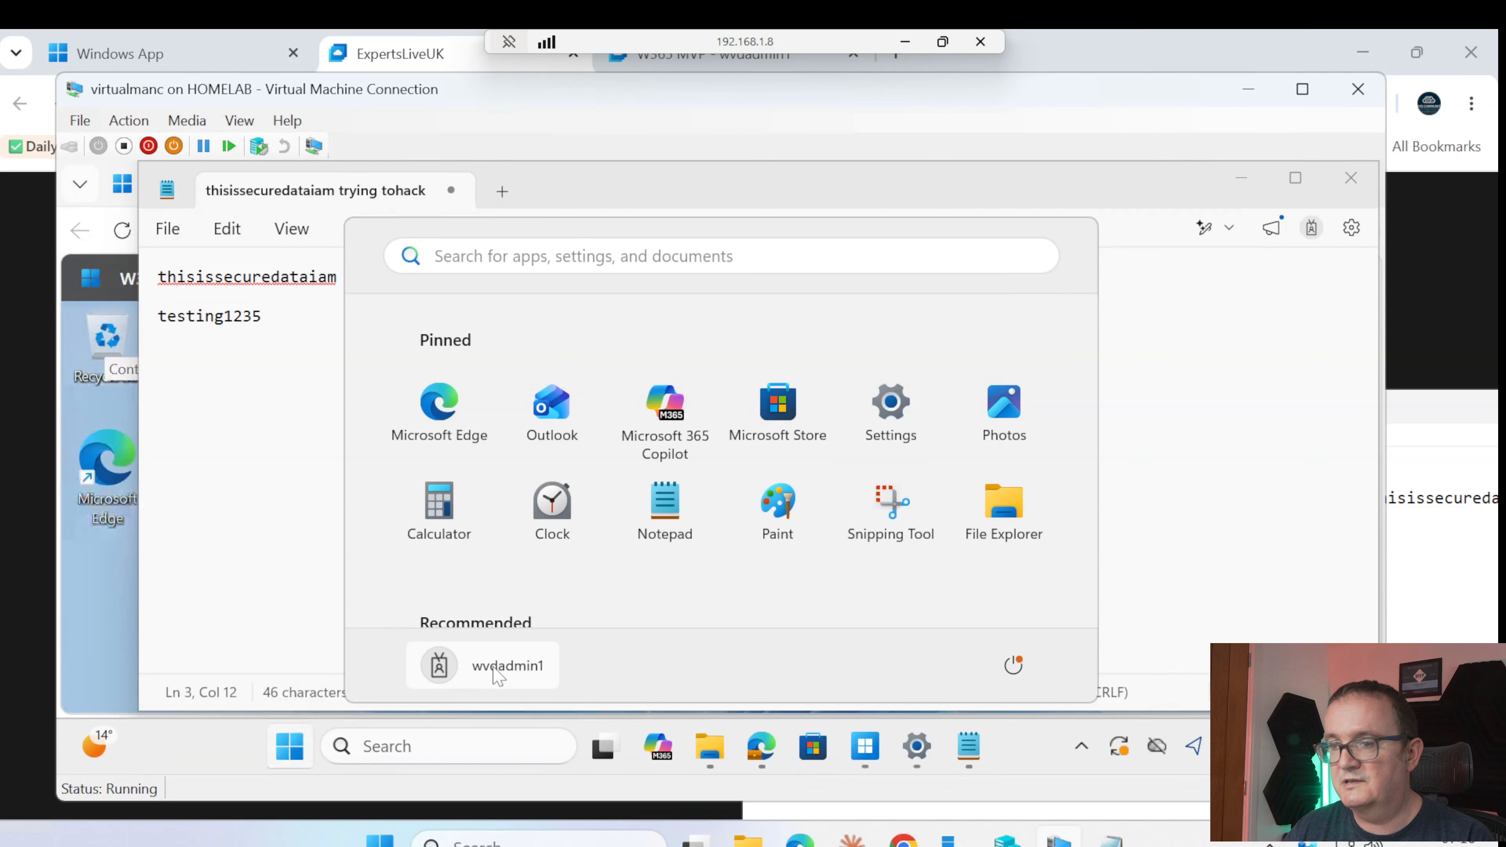
Sign out of the web Cloud PC and launch Windows App locally
left_click(507, 664)
left_click(726, 515)
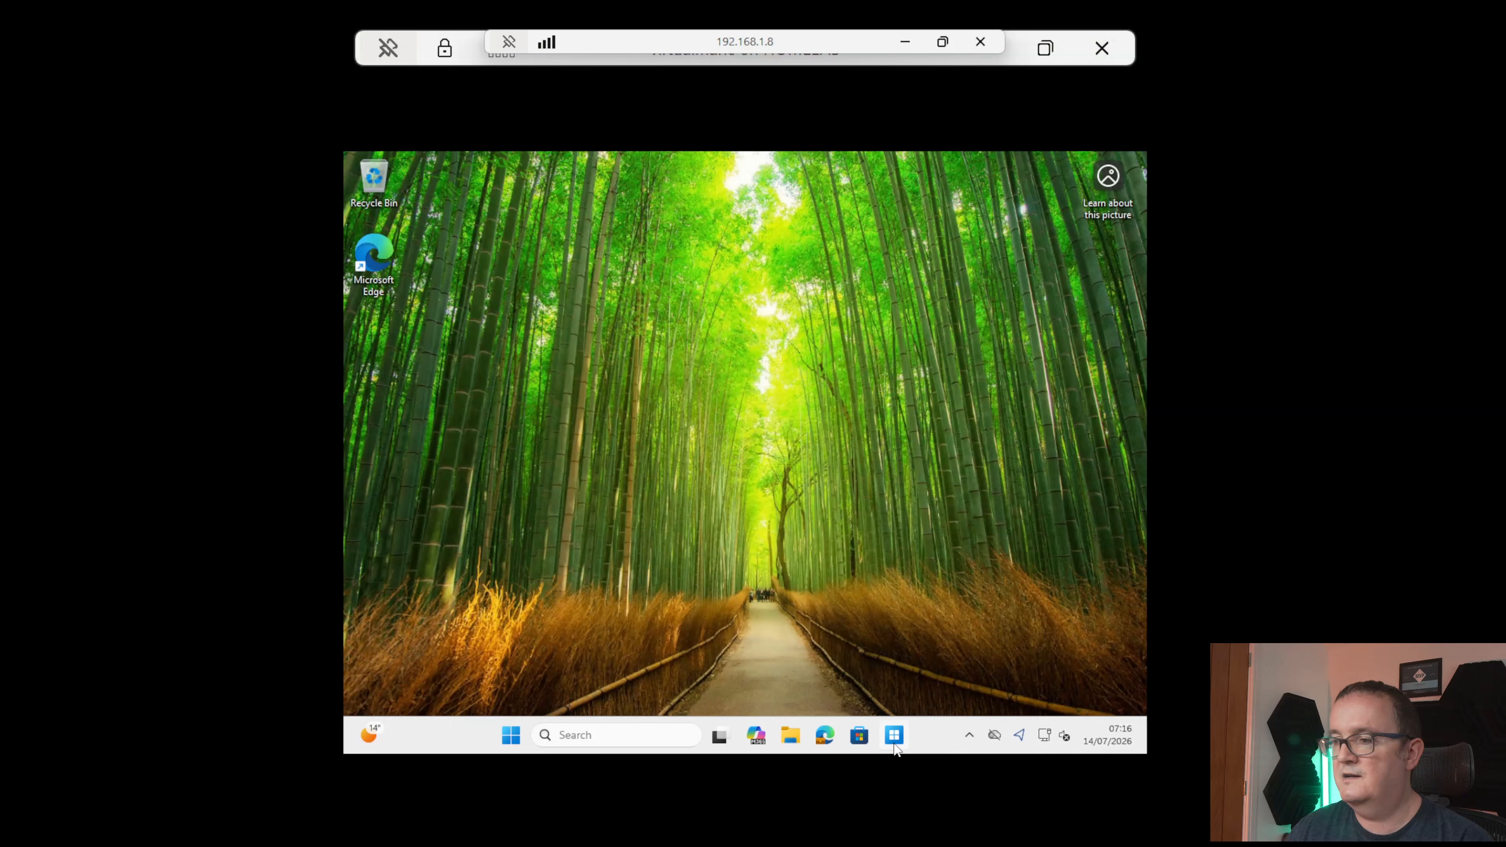
left_click(895, 744)
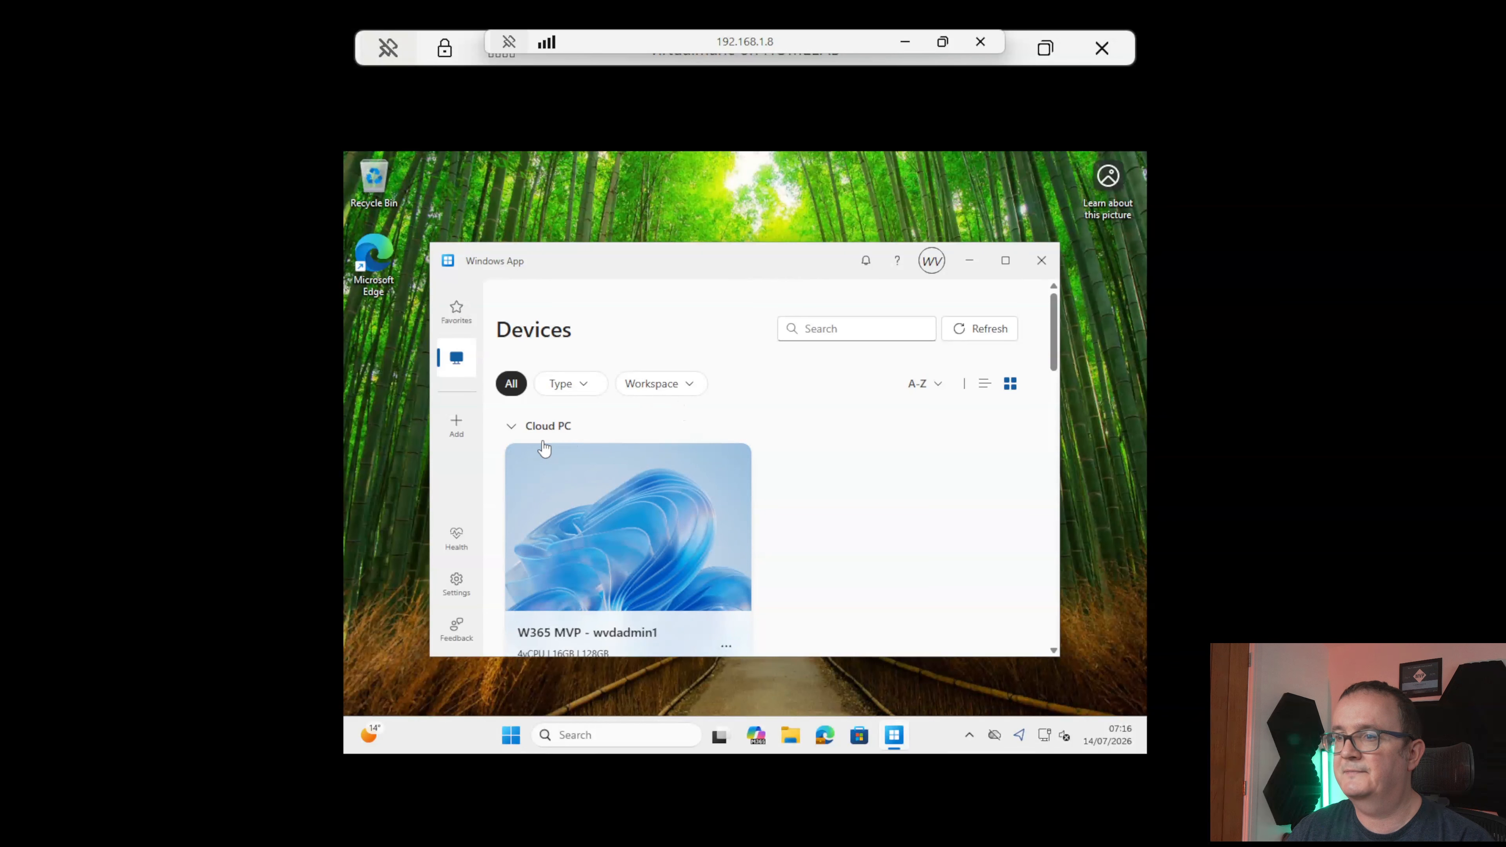
scroll(544, 449, "down", 6)
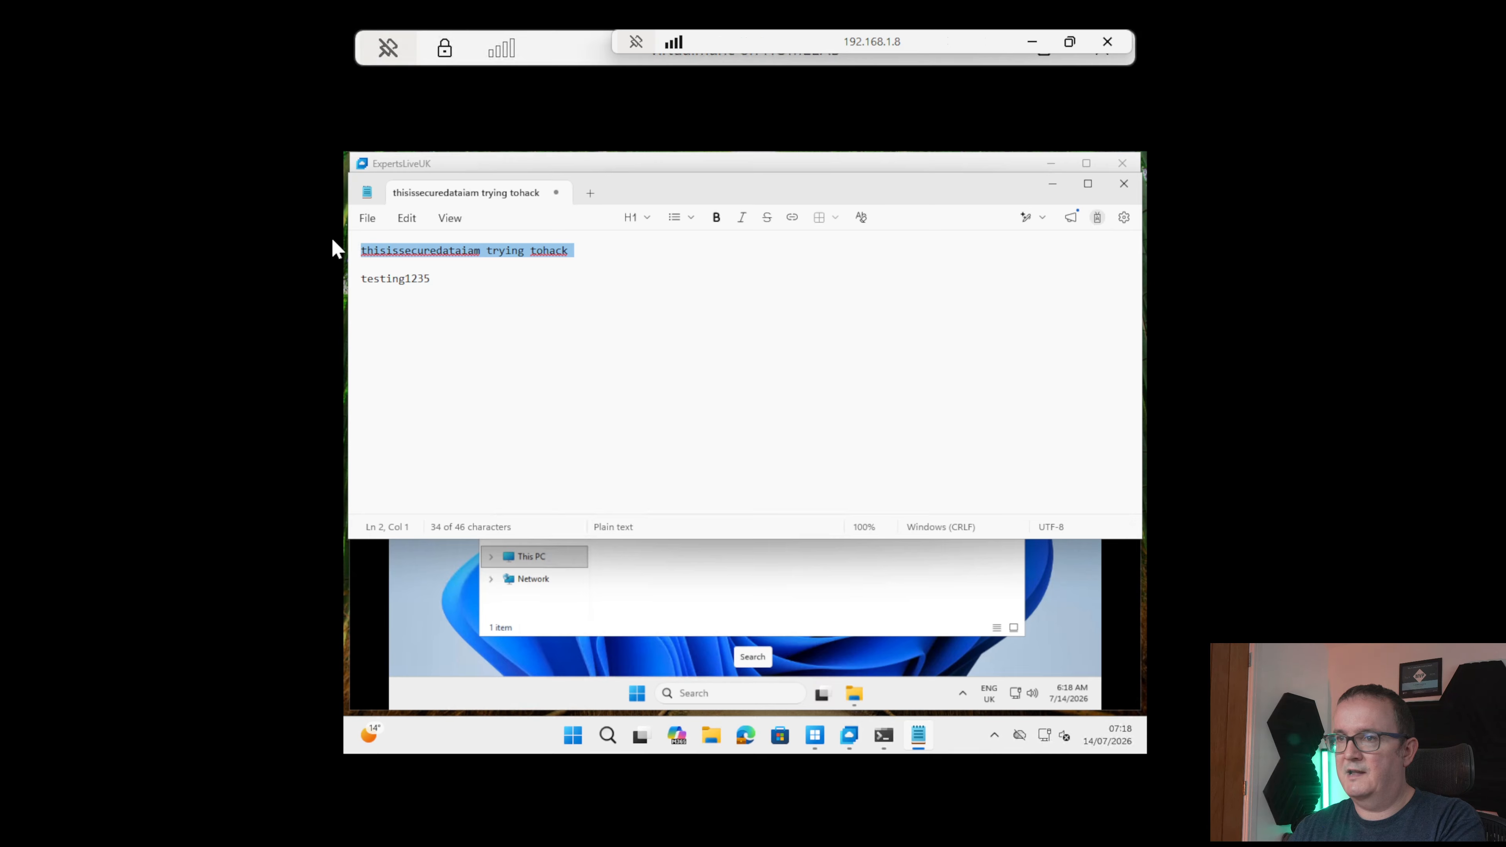
Copy the secure test line and launch Notepad in the ExpertsLiveUK session
right_click(392, 250)
left_click(471, 261)
left_click(636, 693)
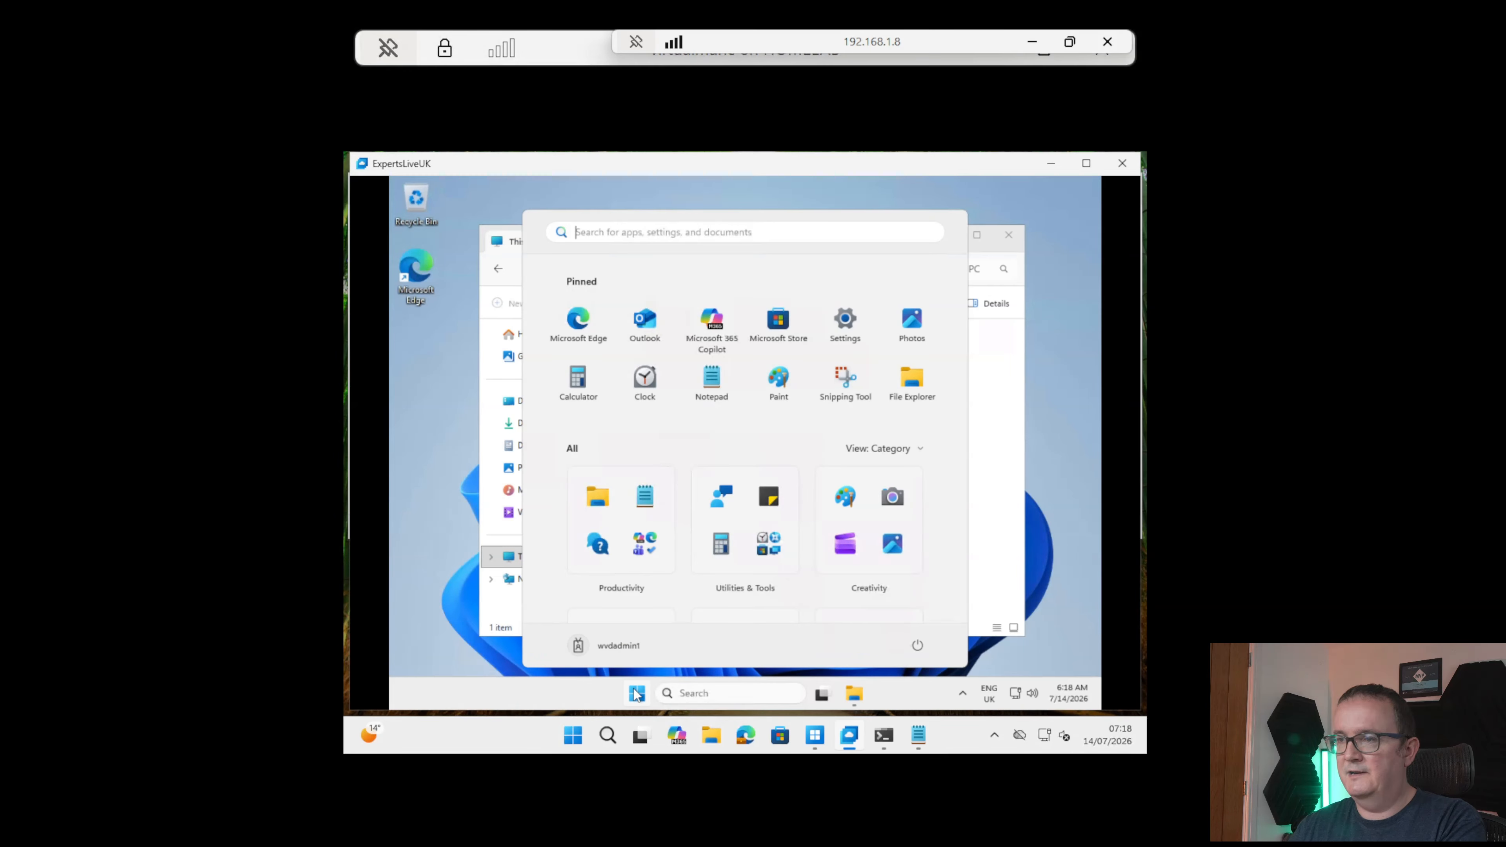
type("notepad")
key("Return")
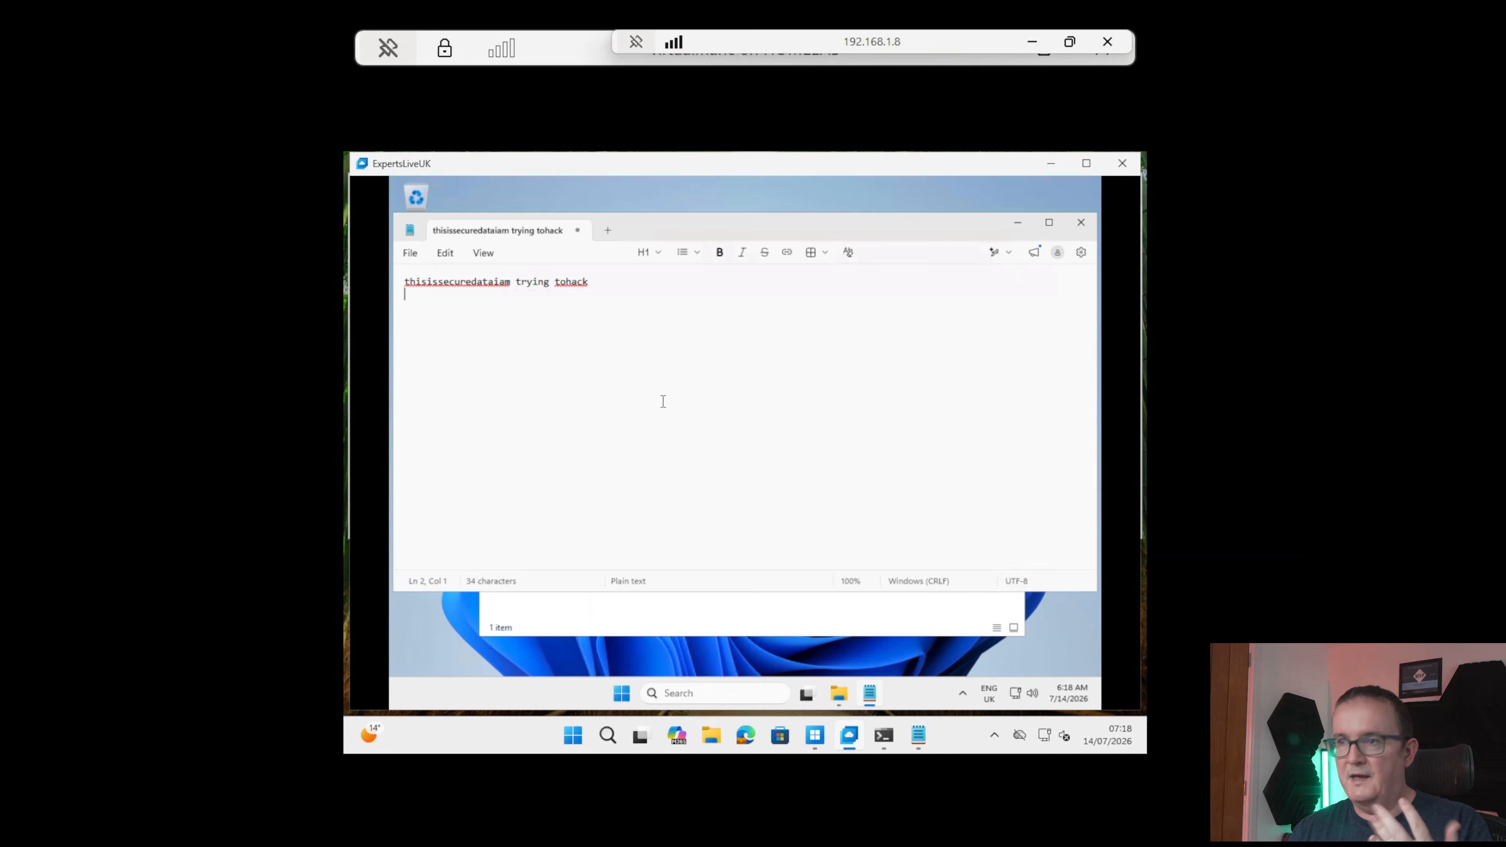